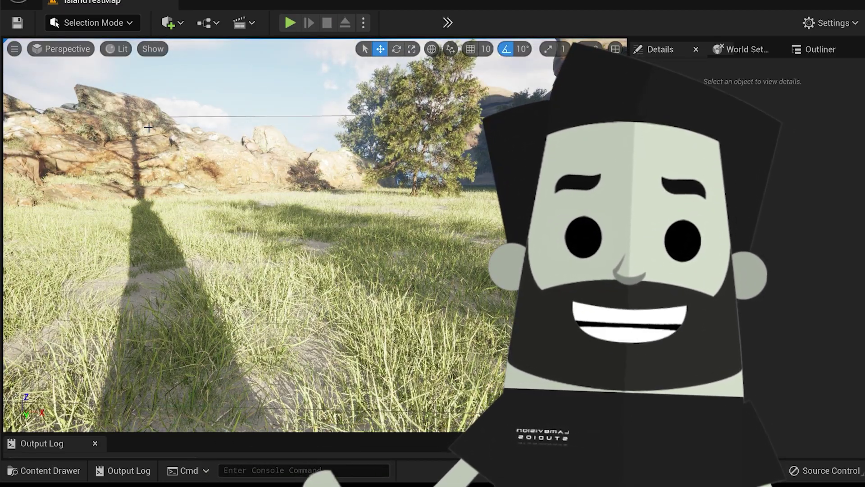
Switch the level editor to Modeling Mode and look through the available modeling tools
{"action": "left_click", "coordinate": [47, 0]}
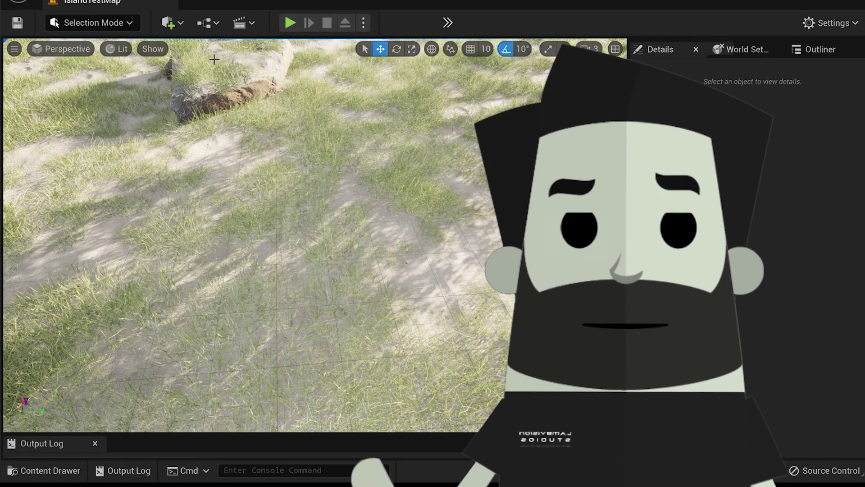
{"action": "left_click", "coordinate": [115, 23]}
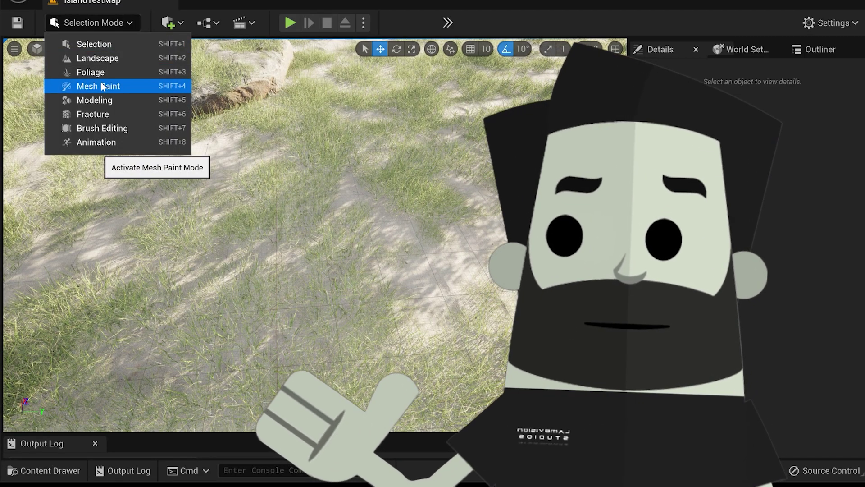
{"action": "left_click", "coordinate": [118, 100]}
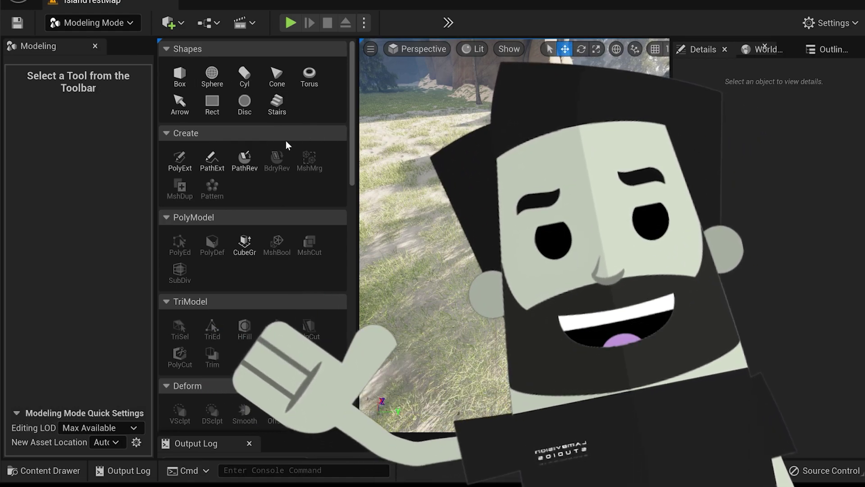
{"action": "scroll", "coordinate": [275, 232], "scroll_direction": "down", "scroll_amount": 5}
{"action": "scroll", "coordinate": [276, 228], "scroll_direction": "up", "scroll_amount": 5}
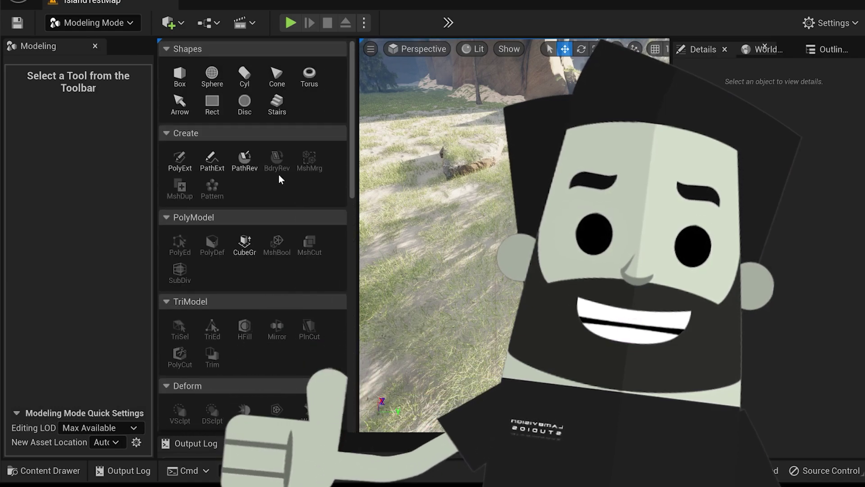
Start a new box shape and place it on the grass in the foreground
{"action": "left_click", "coordinate": [181, 78]}
{"action": "left_click", "coordinate": [504, 306]}
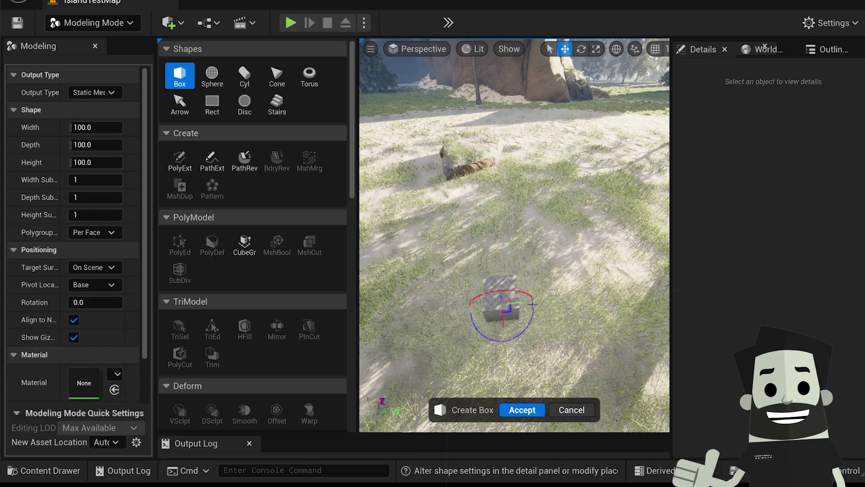
{"action": "right_click_drag", "start_coordinate": [504, 307], "coordinate": [527, 293]}
{"action": "key", "text": "w"}
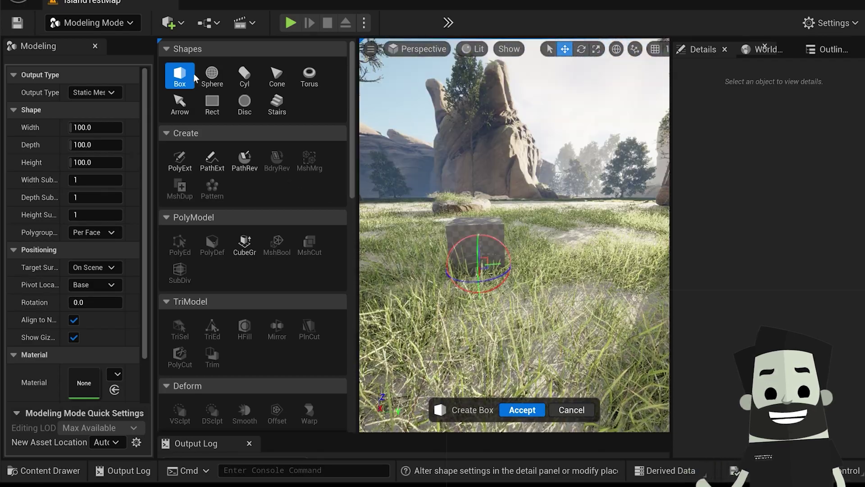
Enlarge the box to a width of about 600, a depth of about 824 and a height of about 343
{"action": "mouse_move", "coordinate": [96, 129]}
{"action": "left_mouse_down"}
{"action": "mouse_move", "coordinate": [126, 130]}
{"action": "mouse_move", "coordinate": [100, 128]}
{"action": "left_mouse_up"}
{"action": "scroll", "coordinate": [419, 266], "scroll_direction": "down", "scroll_amount": 6}
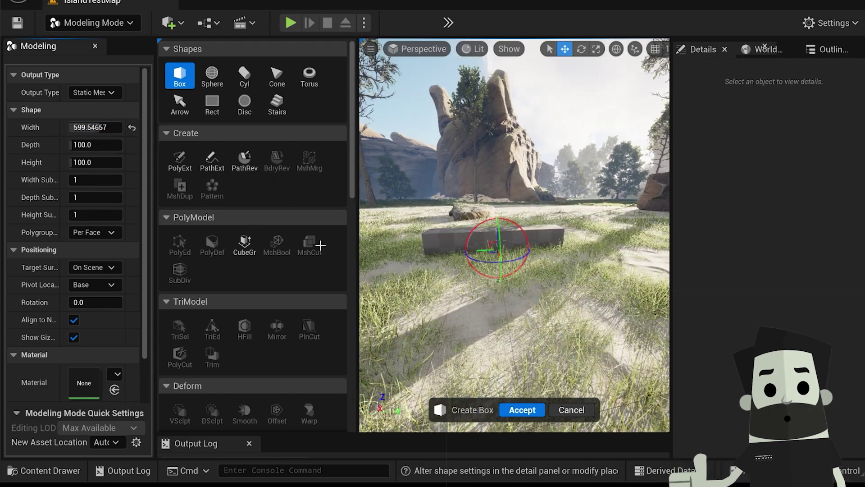
{"action": "left_click_drag", "start_coordinate": [95, 145], "coordinate": [111, 167]}
{"action": "mouse_move", "coordinate": [515, 235]}
{"action": "right_mouse_down"}
{"action": "mouse_move", "coordinate": [518, 221]}
{"action": "mouse_move", "coordinate": [559, 207]}
{"action": "mouse_move", "coordinate": [644, 214]}
{"action": "mouse_move", "coordinate": [559, 234]}
{"action": "mouse_move", "coordinate": [513, 229]}
{"action": "right_mouse_up"}
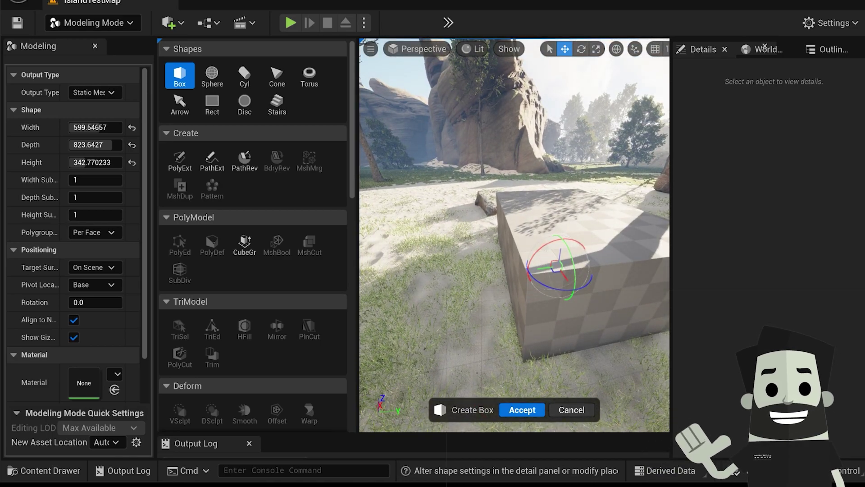
Start a new sphere shape and place it on the ground beside the large box
{"action": "right_click_drag", "start_coordinate": [459, 211], "coordinate": [432, 225]}
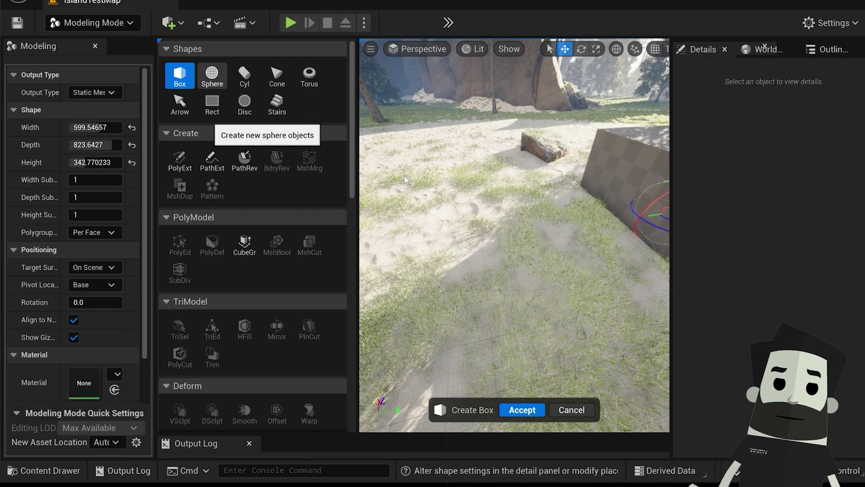
{"action": "left_click", "coordinate": [212, 77]}
{"action": "left_click", "coordinate": [487, 284]}
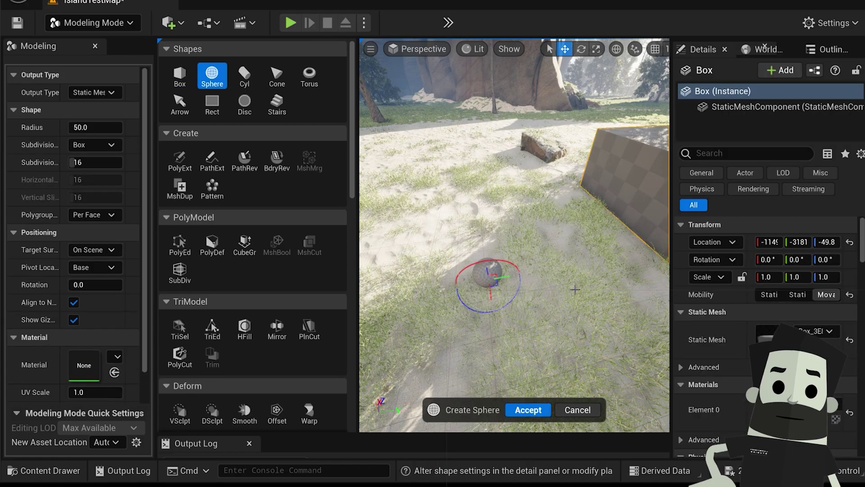
{"action": "right_click_drag", "start_coordinate": [487, 284], "coordinate": [443, 271]}
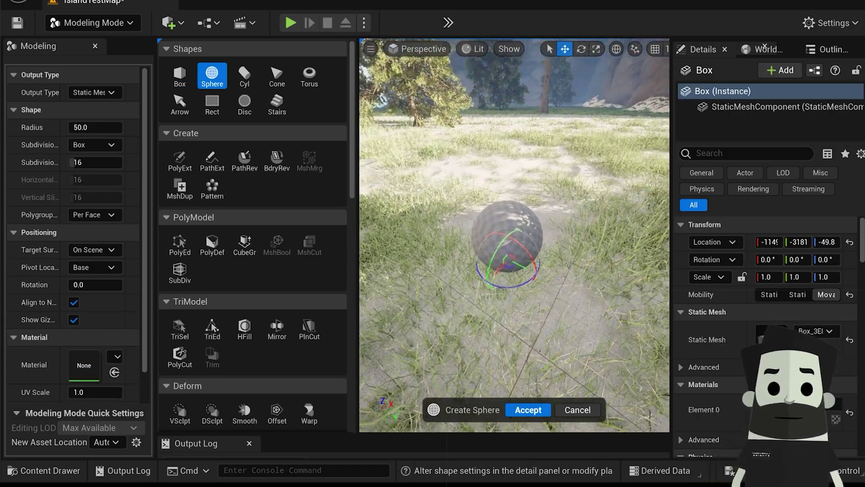
Set the sphere's radius to about 206 and accept the shape
{"action": "left_click_drag", "start_coordinate": [84, 128], "coordinate": [144, 127]}
{"action": "key", "text": "s"}
{"action": "right_click_drag", "start_coordinate": [513, 235], "coordinate": [595, 239]}
{"action": "scroll", "coordinate": [473, 165], "scroll_direction": "down", "scroll_amount": 4}
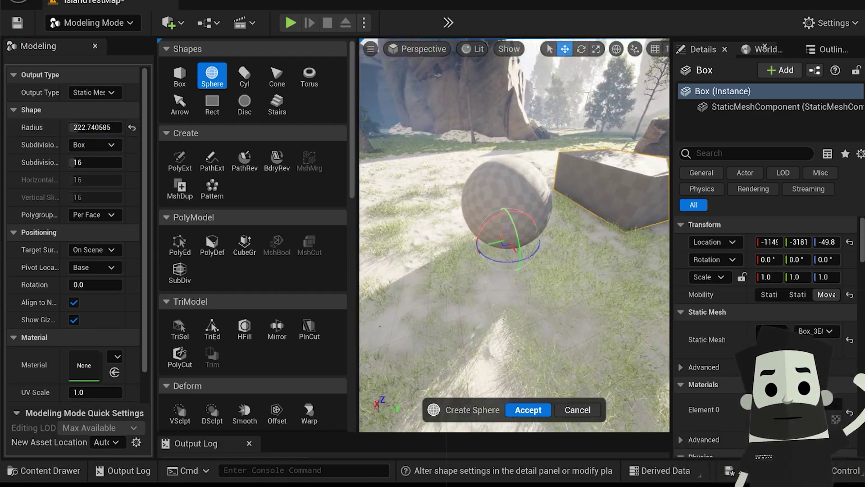
{"action": "left_click_drag", "start_coordinate": [93, 127], "coordinate": [118, 128]}
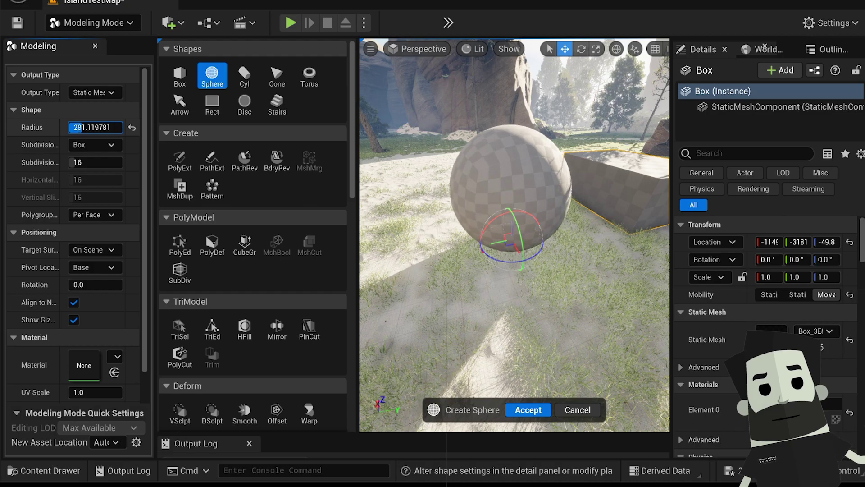
{"action": "left_click_drag", "start_coordinate": [90, 128], "coordinate": [88, 128]}
{"action": "right_click_drag", "start_coordinate": [495, 234], "coordinate": [486, 209]}
{"action": "left_click_drag", "start_coordinate": [90, 127], "coordinate": [90, 127]}
{"action": "right_click_drag", "start_coordinate": [487, 216], "coordinate": [579, 222]}
{"action": "right_click_drag", "start_coordinate": [487, 235], "coordinate": [546, 323]}
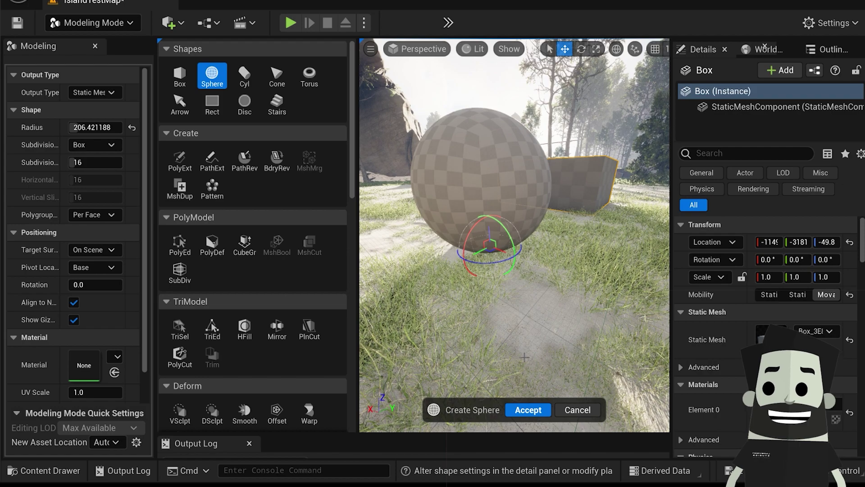
{"action": "left_click", "coordinate": [528, 410]}
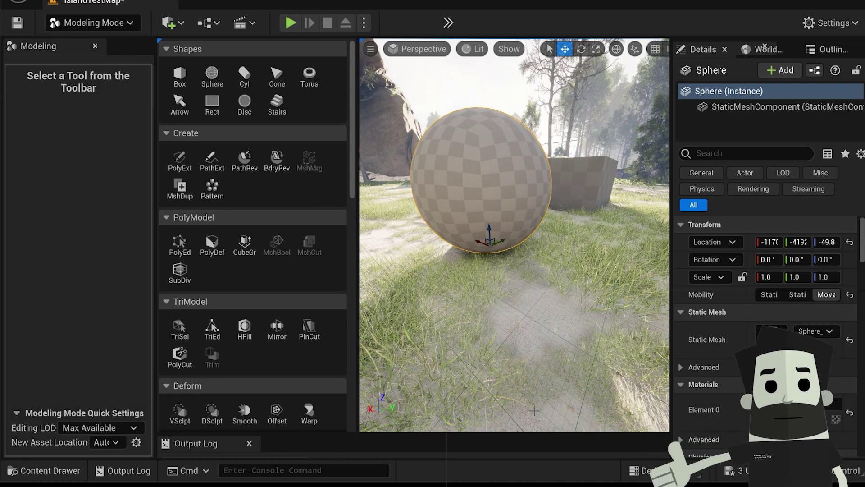
Start a new cylinder shape and place it on the open ground beside the sphere
{"action": "right_click_drag", "start_coordinate": [433, 162], "coordinate": [367, 160]}
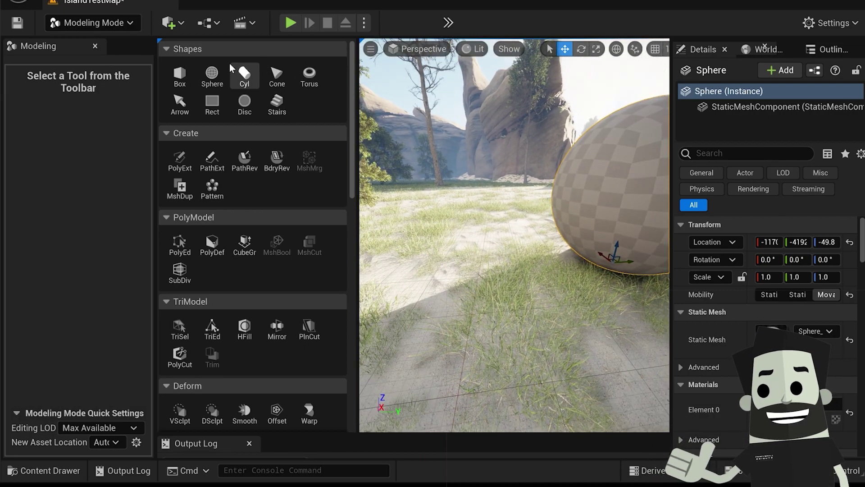
{"action": "left_click", "coordinate": [241, 77]}
{"action": "right_click_drag", "start_coordinate": [450, 258], "coordinate": [369, 270]}
{"action": "left_click", "coordinate": [492, 288]}
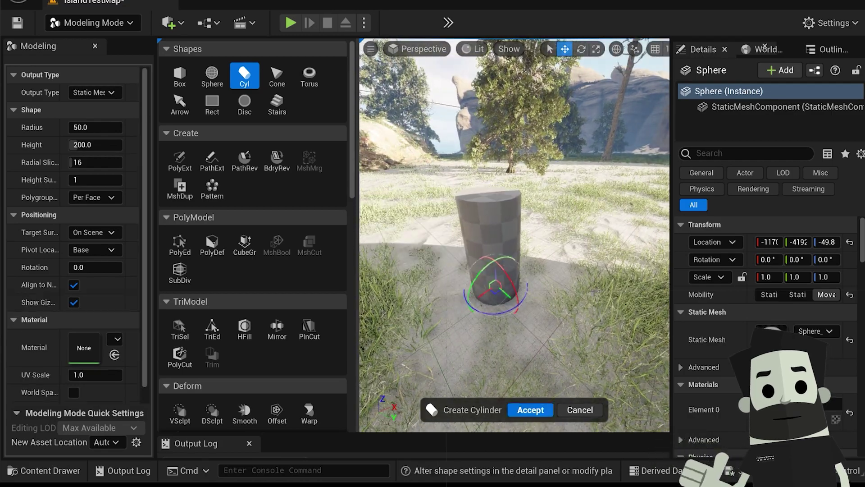
{"action": "right_click_drag", "start_coordinate": [492, 287], "coordinate": [480, 288]}
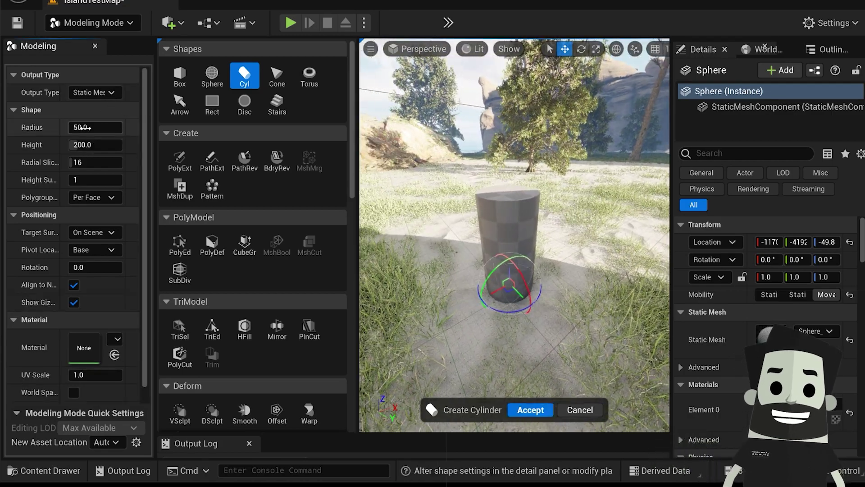
Flatten the cylinder into a wide disc with a radius of about 339 and a height of about 93
{"action": "left_click_drag", "start_coordinate": [75, 127], "coordinate": [116, 128]}
{"action": "scroll", "coordinate": [409, 203], "scroll_direction": "down", "scroll_amount": 8}
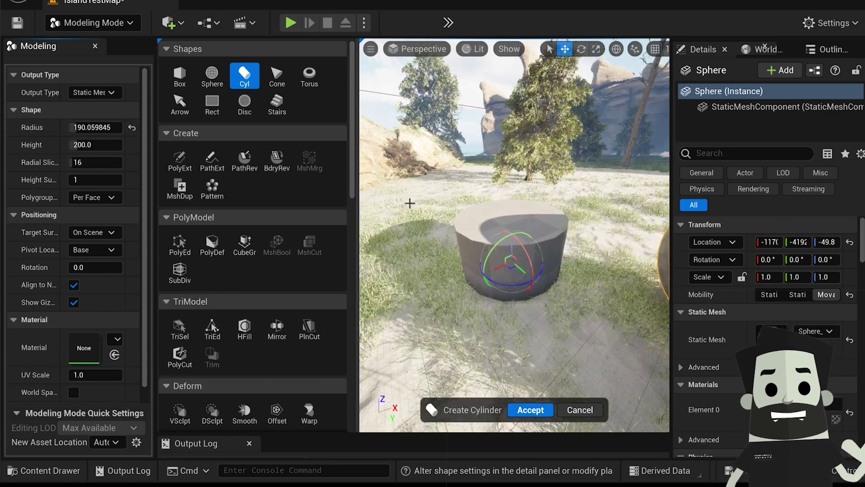
{"action": "left_click_drag", "start_coordinate": [76, 144], "coordinate": [115, 127]}
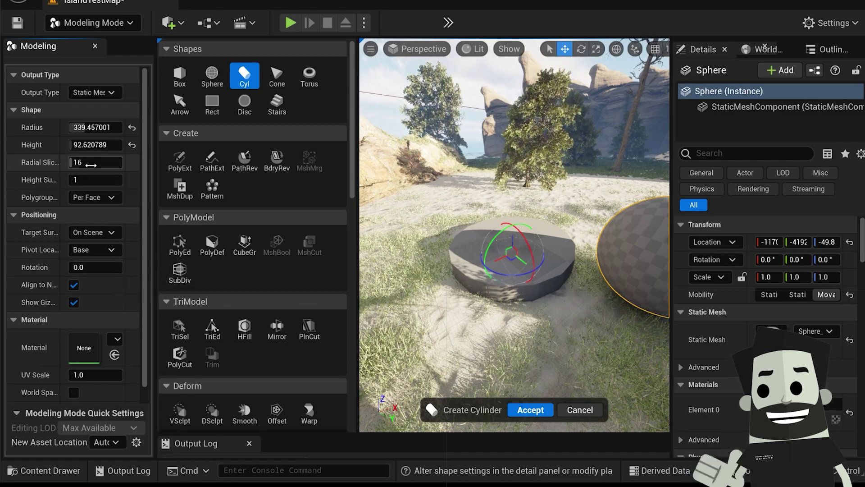
Widen the shape settings area and set the cylinder's radial slices to 32
{"action": "left_click_drag", "start_coordinate": [151, 174], "coordinate": [181, 174]}
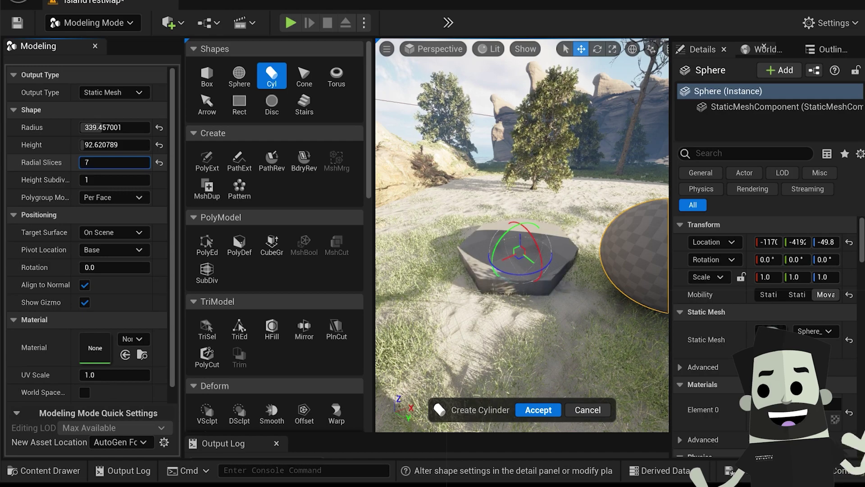
{"action": "left_click_drag", "start_coordinate": [114, 163], "coordinate": [118, 162]}
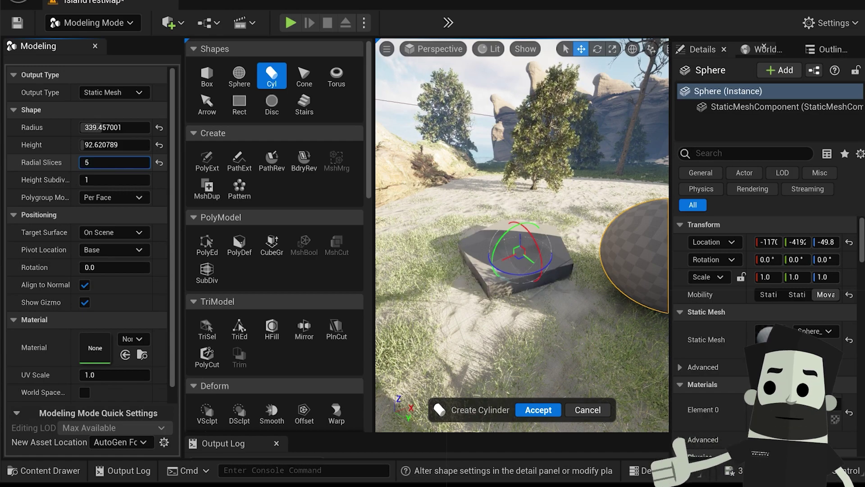
{"action": "left_click_drag", "start_coordinate": [111, 162], "coordinate": [118, 163]}
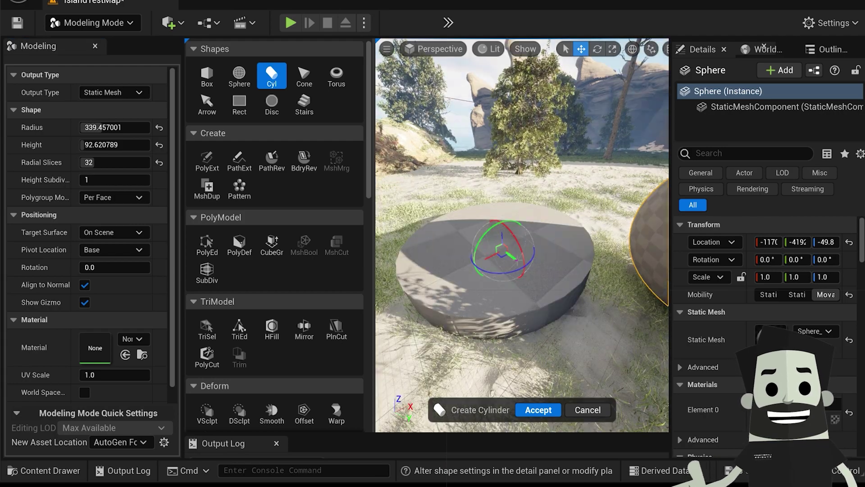
Tilt the cylinder 10 degrees with the rotation gizmo and set its radius to about 332
{"action": "right_click_drag", "start_coordinate": [526, 263], "coordinate": [509, 263]}
{"action": "left_click_drag", "start_coordinate": [529, 260], "coordinate": [512, 249]}
{"action": "right_click_drag", "start_coordinate": [512, 248], "coordinate": [487, 238]}
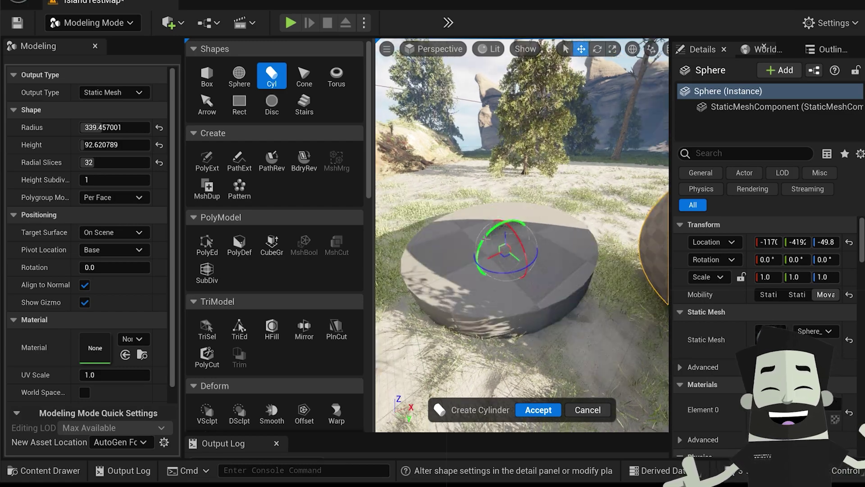
{"action": "left_click_drag", "start_coordinate": [493, 233], "coordinate": [492, 258]}
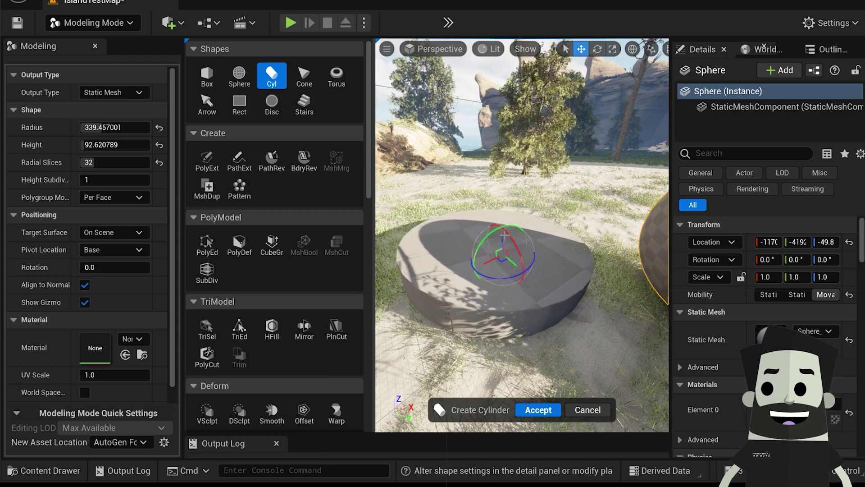
{"action": "mouse_move", "coordinate": [97, 127]}
{"action": "left_mouse_down"}
{"action": "mouse_move", "coordinate": [89, 128]}
{"action": "mouse_move", "coordinate": [113, 127]}
{"action": "left_mouse_up"}
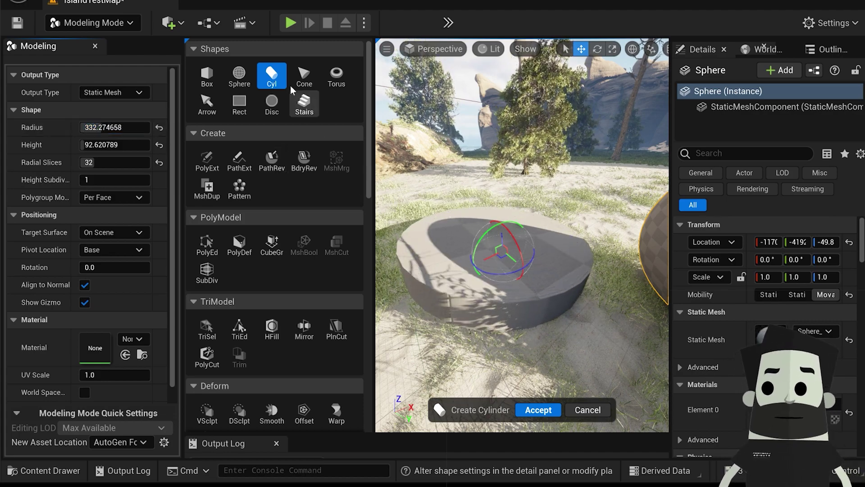
Start a new cone shape and place it on the sandy ground beyond the cylinder
{"action": "left_click", "coordinate": [317, 83]}
{"action": "right_click_drag", "start_coordinate": [474, 170], "coordinate": [383, 180]}
{"action": "left_click", "coordinate": [522, 291]}
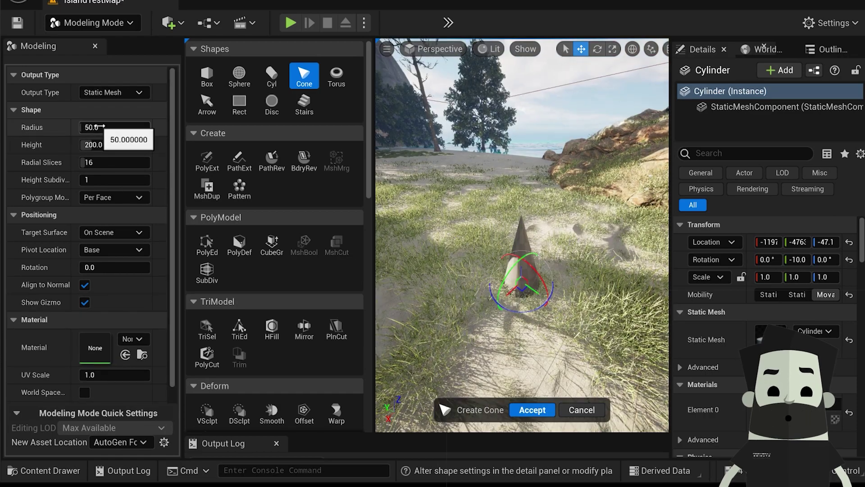
Set the cone's radius to about 154 and its radial slices to 4 to form a pyramid
{"action": "left_click_drag", "start_coordinate": [97, 127], "coordinate": [105, 128]}
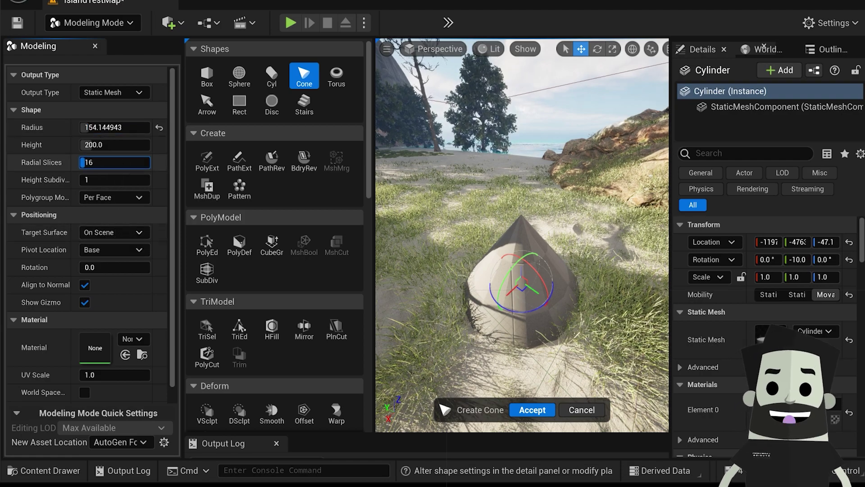
{"action": "key", "text": "Delete"}
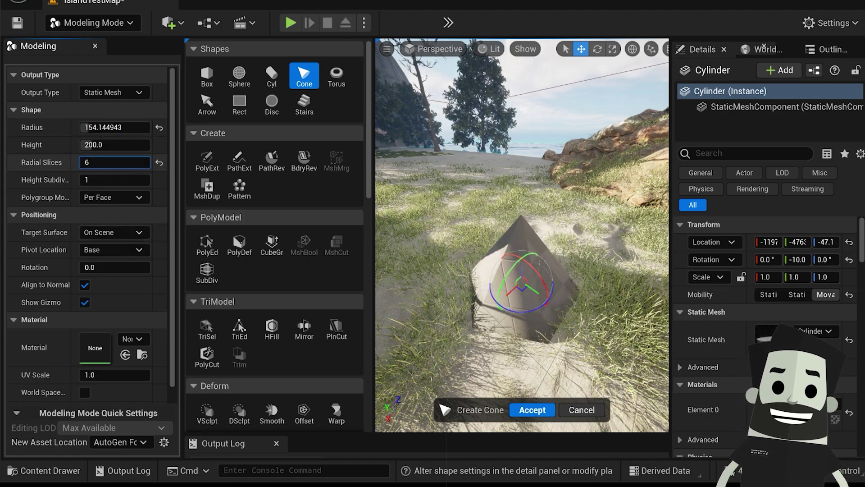
{"action": "key", "text": "Delete"}
{"action": "type", "text": "4"}
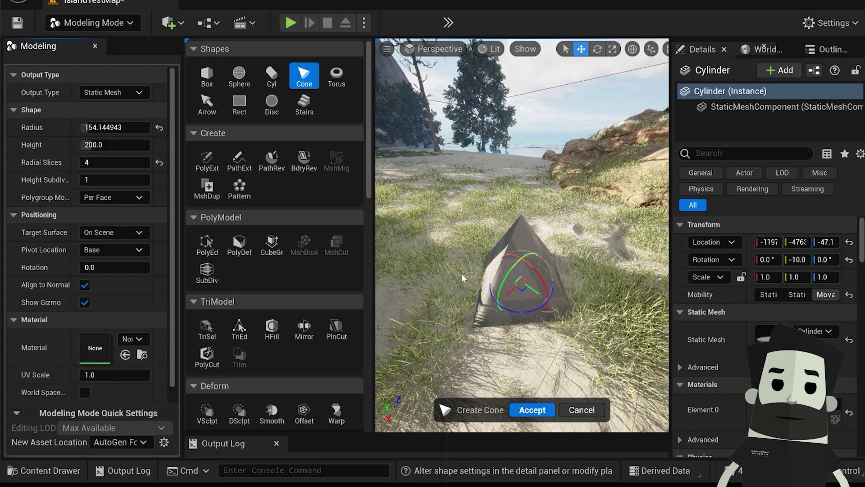
Try the cone with 6 radial slices
{"action": "right_click_drag", "start_coordinate": [508, 247], "coordinate": [536, 251]}
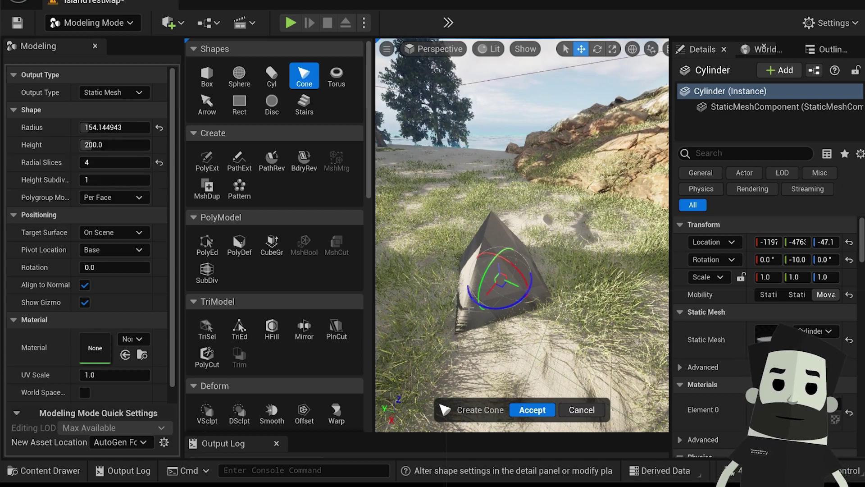
{"action": "left_click", "coordinate": [100, 162]}
{"action": "type", "text": "7"}
{"action": "key", "text": "Return"}
{"action": "key", "text": "Return"}
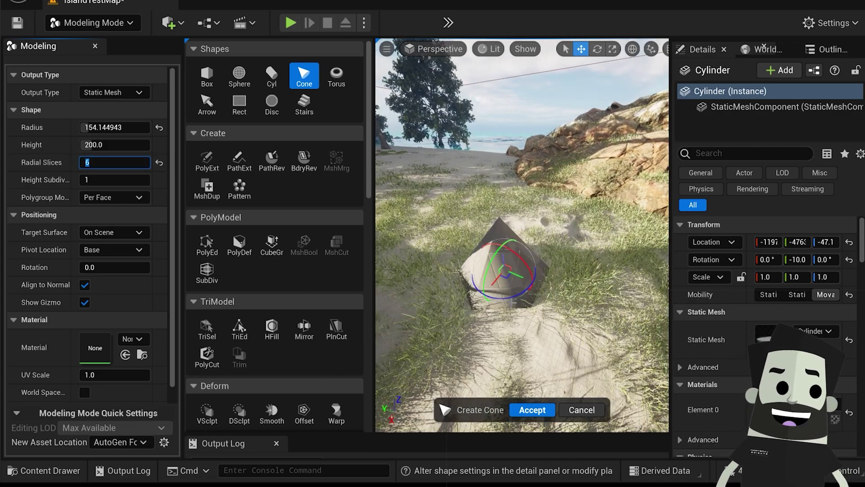
Return the cone's radial slices to 4
{"action": "left_click", "coordinate": [101, 161]}
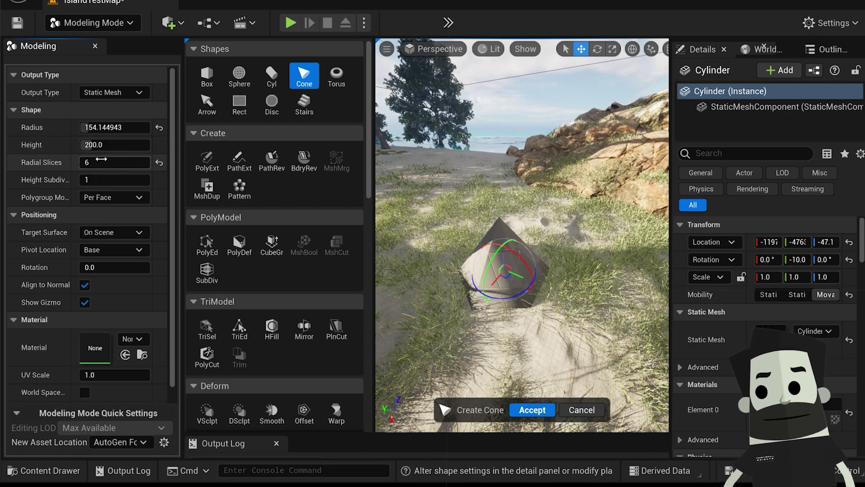
{"action": "key", "text": "BackSpace"}
{"action": "type", "text": "4"}
{"action": "key", "text": "Return"}
{"action": "left_click", "coordinate": [542, 312]}
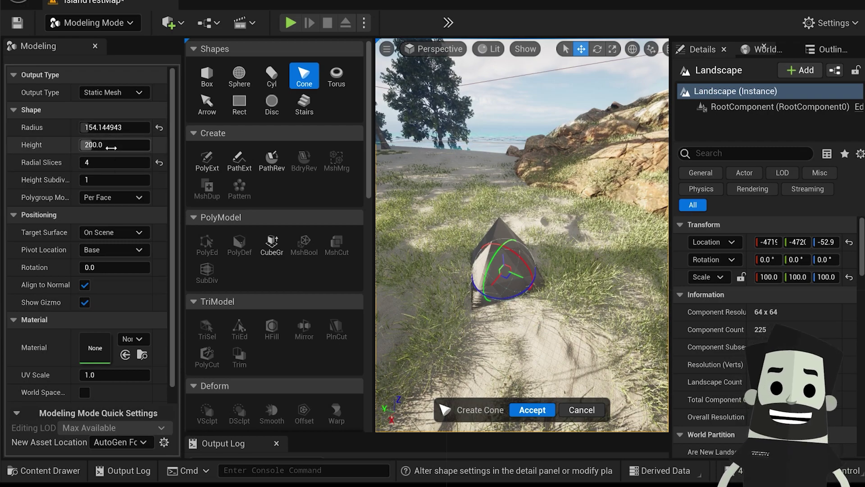
Enlarge the pyramid-shaped cone to a radius of about 564 and a height of about 387
{"action": "left_click_drag", "start_coordinate": [101, 131], "coordinate": [122, 144]}
{"action": "key", "text": "s"}
{"action": "right_click_drag", "start_coordinate": [522, 234], "coordinate": [496, 226]}
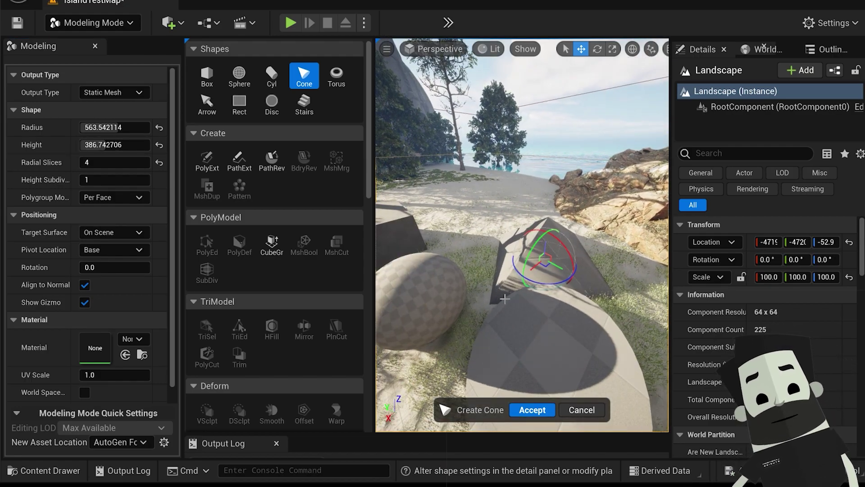
Finish the pyramid and place a torus on the grass in front of it
{"action": "key", "text": "w"}
{"action": "right_click_drag", "start_coordinate": [505, 299], "coordinate": [532, 321]}
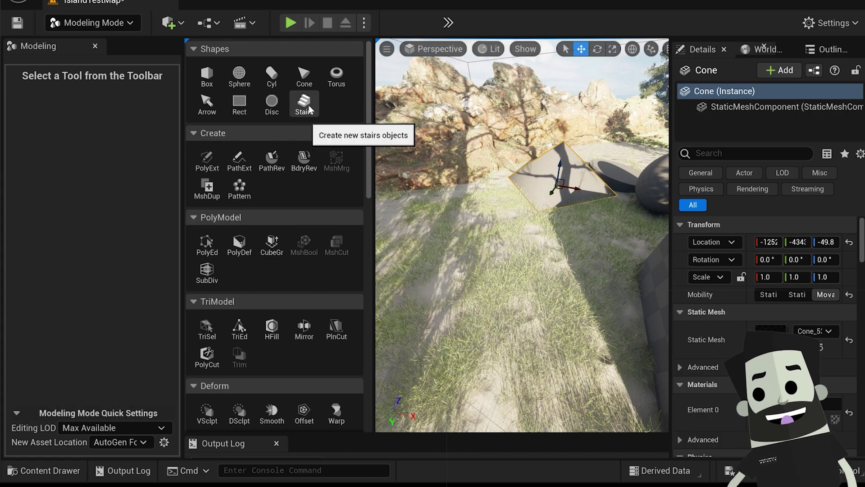
{"action": "left_click", "coordinate": [336, 76]}
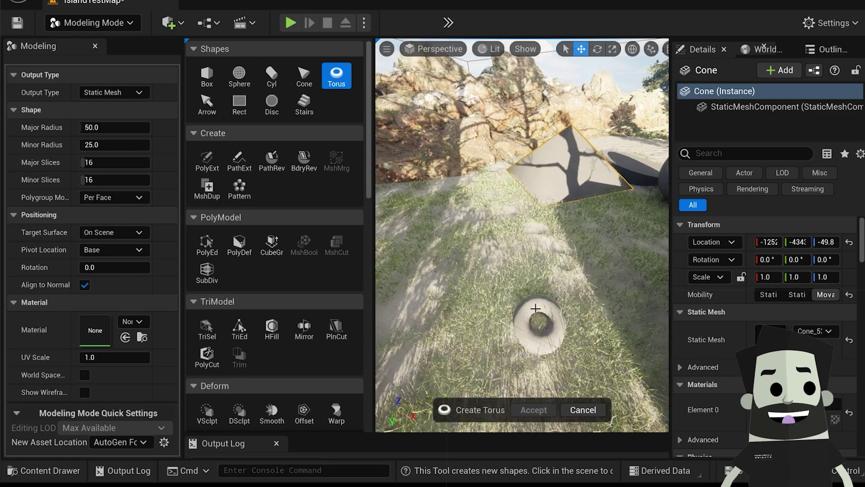
{"action": "left_click", "coordinate": [525, 299]}
Give the torus a major radius of about 366, a minor radius of about 22.5 and 8 major slices
{"action": "left_click_drag", "start_coordinate": [93, 127], "coordinate": [131, 127]}
{"action": "left_click_drag", "start_coordinate": [86, 145], "coordinate": [120, 127]}
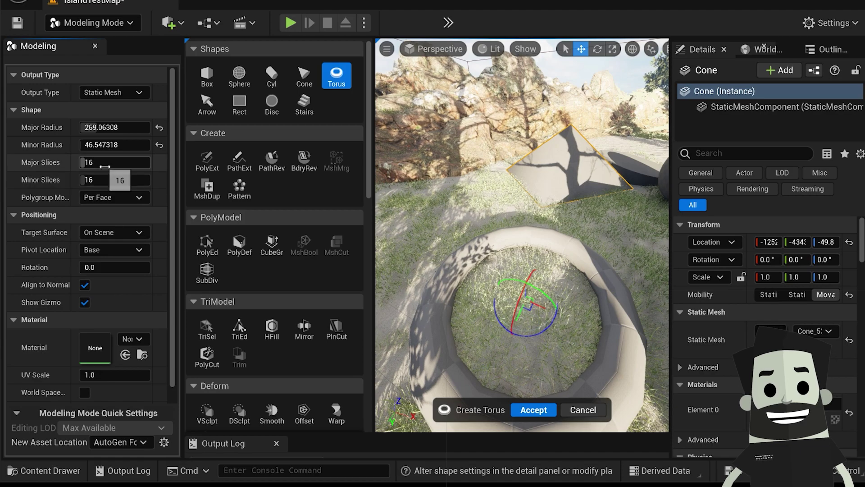
{"action": "left_click_drag", "start_coordinate": [106, 162], "coordinate": [85, 162]}
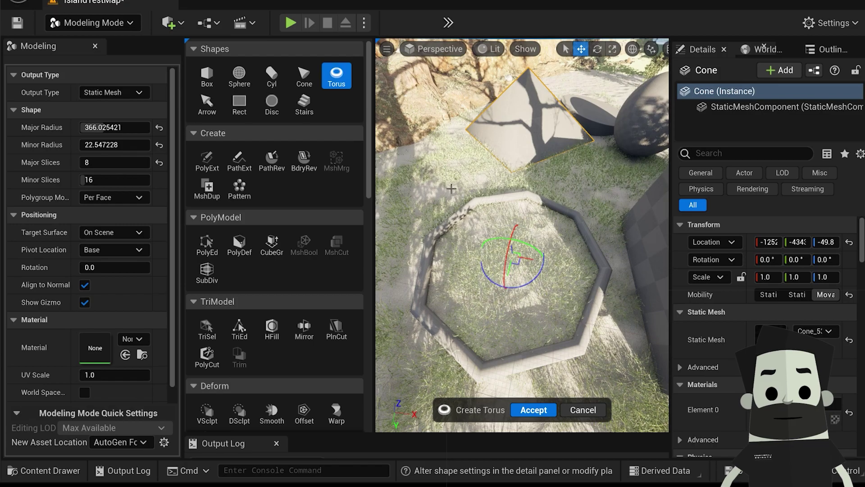
Finish the torus and place an arrow upright on the ground just outside the ring
{"action": "left_click", "coordinate": [207, 103]}
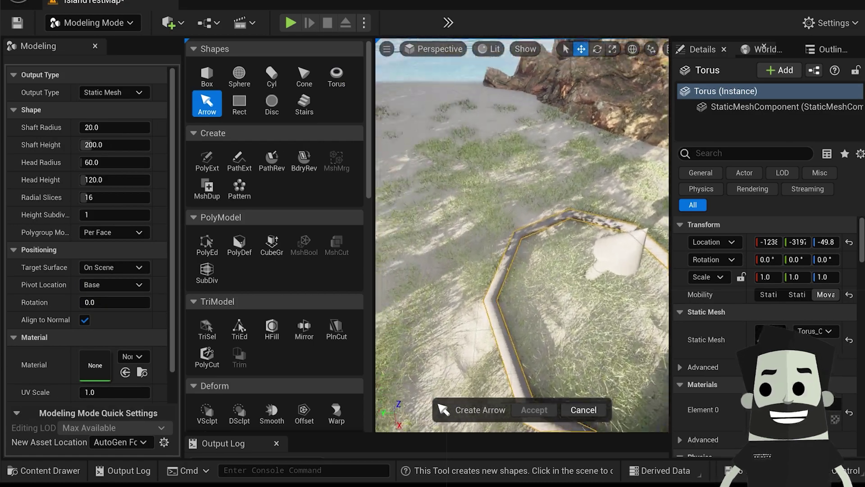
{"action": "right_click_drag", "start_coordinate": [454, 245], "coordinate": [426, 228]}
{"action": "left_click", "coordinate": [459, 227]}
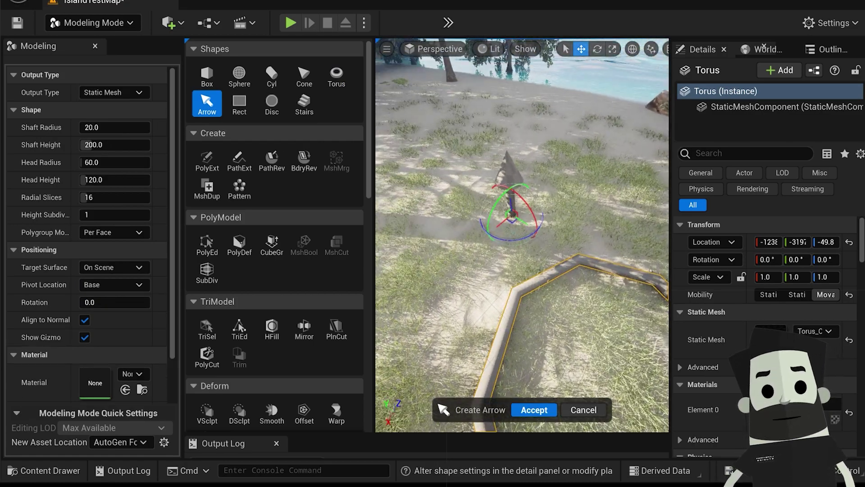
Set the arrow's shaft radius to about 11.8, shaft height to about 577 and head height to about 271
{"action": "left_click_drag", "start_coordinate": [102, 125], "coordinate": [130, 145]}
{"action": "right_click_drag", "start_coordinate": [599, 238], "coordinate": [599, 162]}
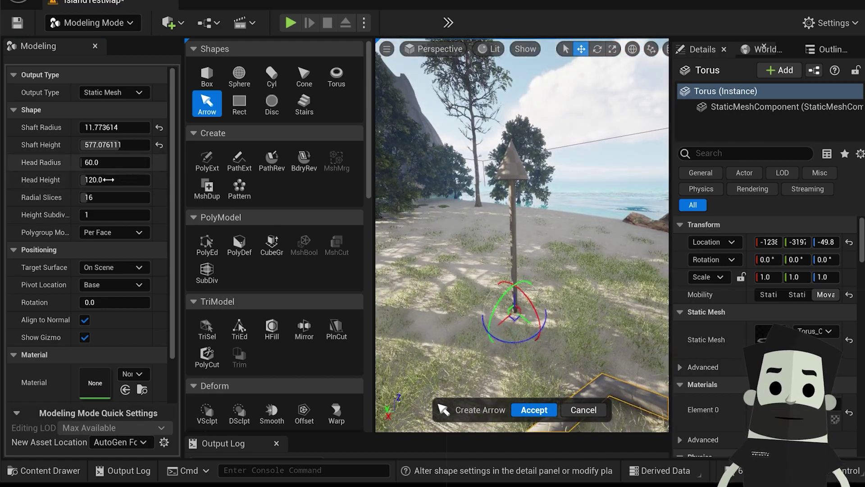
{"action": "left_click_drag", "start_coordinate": [109, 180], "coordinate": [110, 180]}
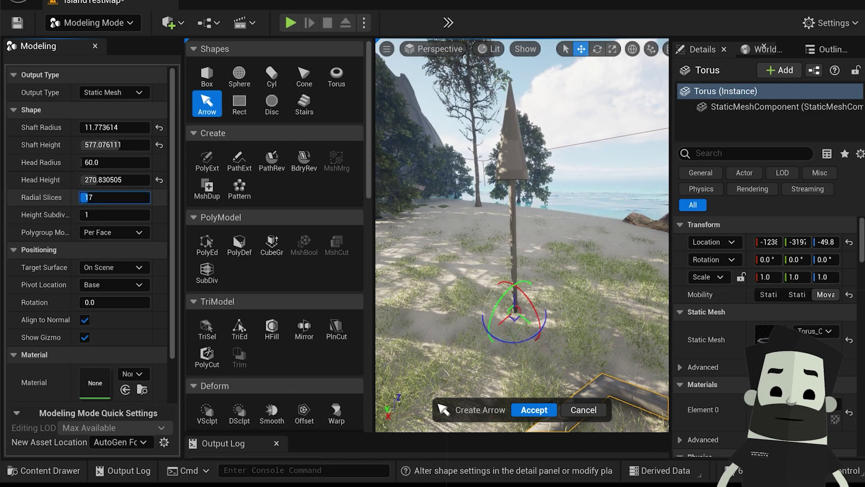
Reduce the arrow's radial slices to 3 and inspect it up close
{"action": "key", "text": "Delete"}
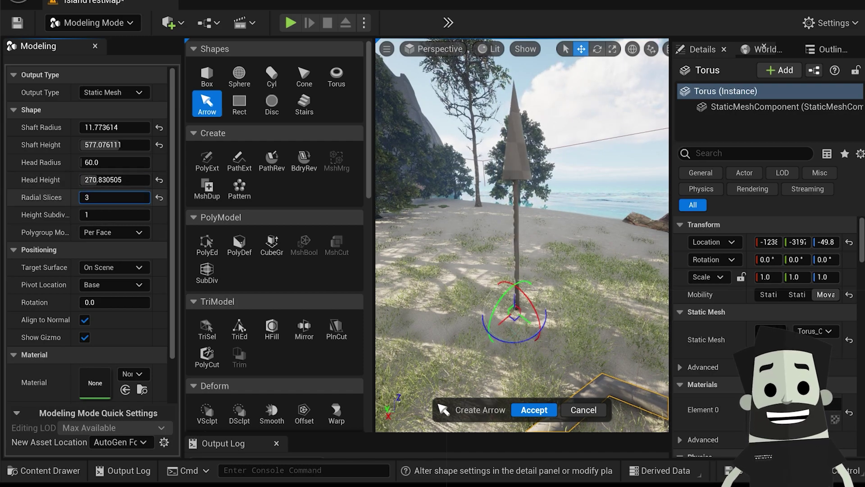
{"action": "left_click_drag", "start_coordinate": [108, 197], "coordinate": [102, 197]}
{"action": "right_click_drag", "start_coordinate": [508, 290], "coordinate": [508, 291]}
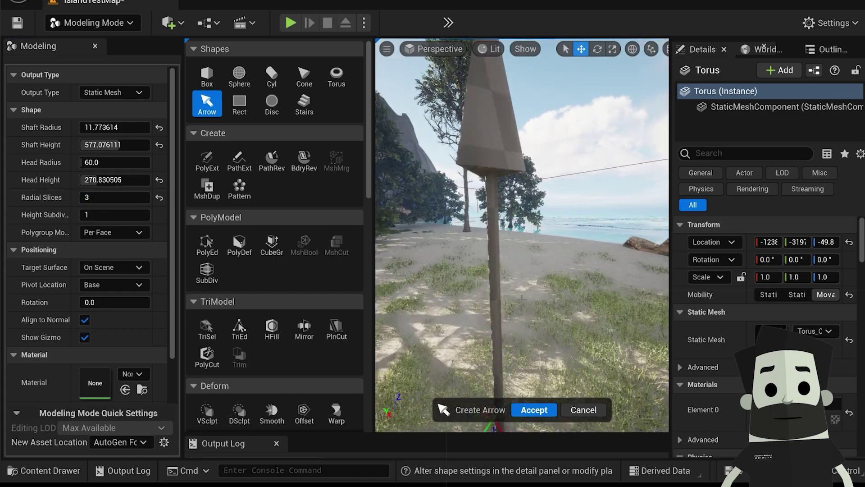
Finish the arrow and place a 100 by 100 rectangle on the side face of the box
{"action": "left_click", "coordinate": [239, 104]}
{"action": "right_click_drag", "start_coordinate": [484, 267], "coordinate": [484, 267]}
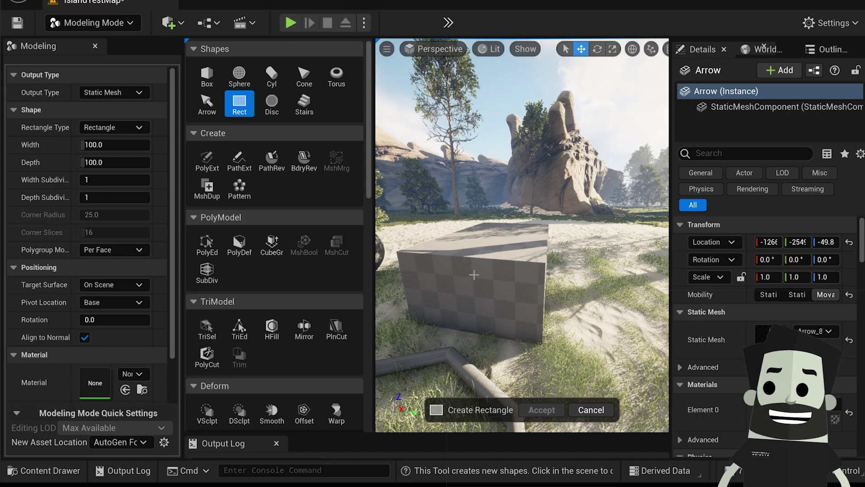
{"action": "left_click", "coordinate": [474, 274]}
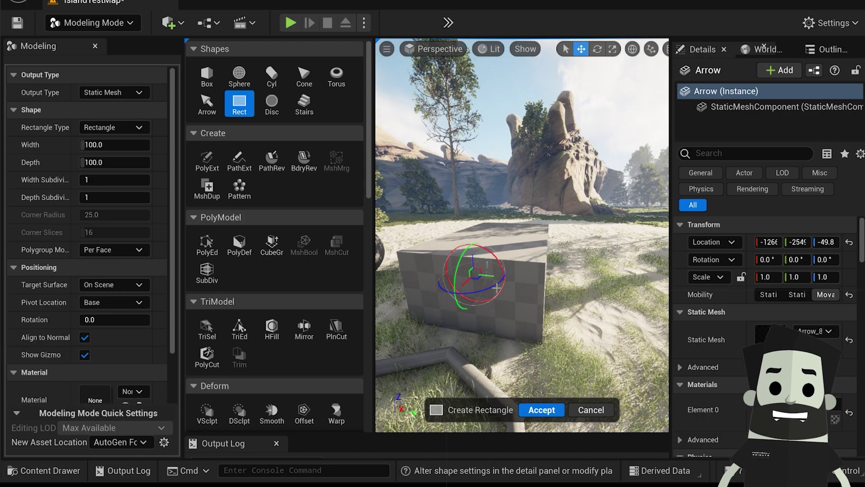
Finish the rectangle and create a disc next to it on the same face of the box
{"action": "left_click", "coordinate": [271, 102]}
{"action": "left_click", "coordinate": [427, 282]}
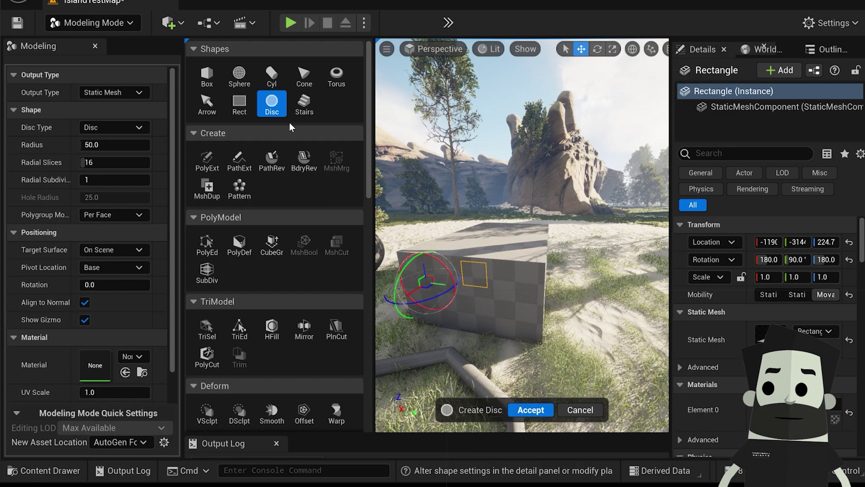
{"action": "left_click", "coordinate": [298, 99]}
Place a second disc on the curved surface of the large sphere
{"action": "left_click", "coordinate": [277, 106]}
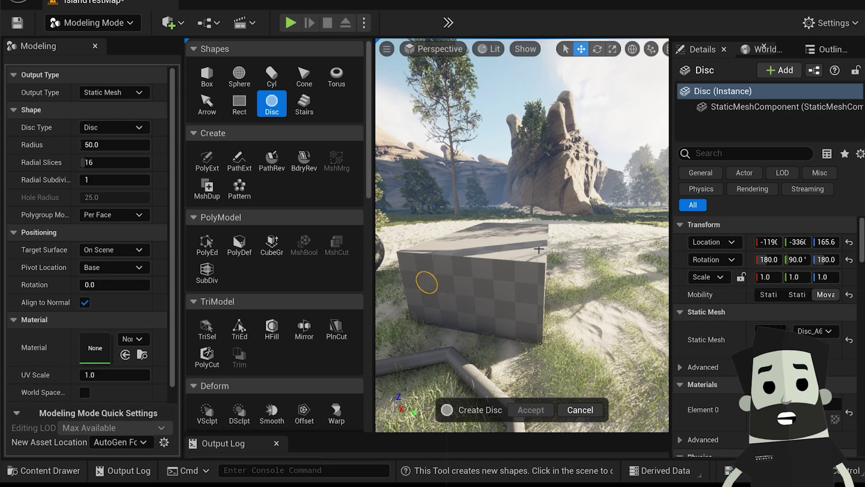
{"action": "right_click_drag", "start_coordinate": [514, 253], "coordinate": [510, 286]}
{"action": "key", "text": "w"}
{"action": "left_click", "coordinate": [389, 255]}
{"action": "key", "text": "w"}
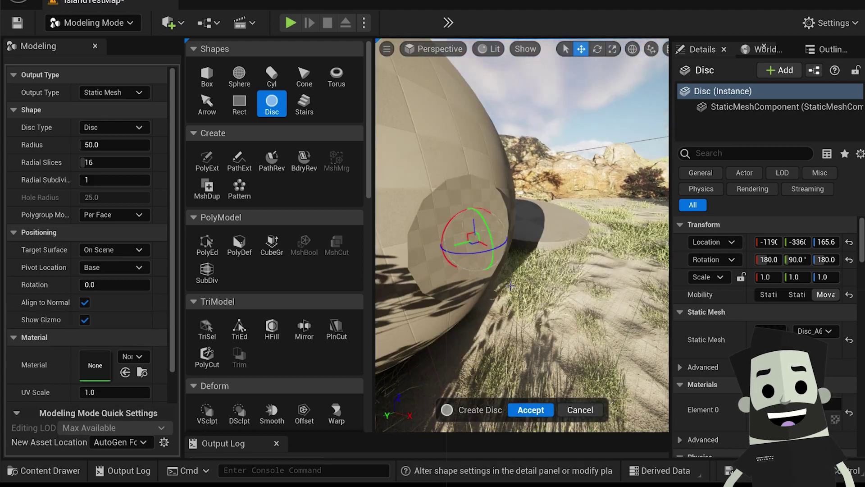
Finish the second disc and place a linear staircase on the ground beside the box
{"action": "right_click", "coordinate": [510, 285]}
{"action": "right_click_drag", "start_coordinate": [462, 202], "coordinate": [424, 203]}
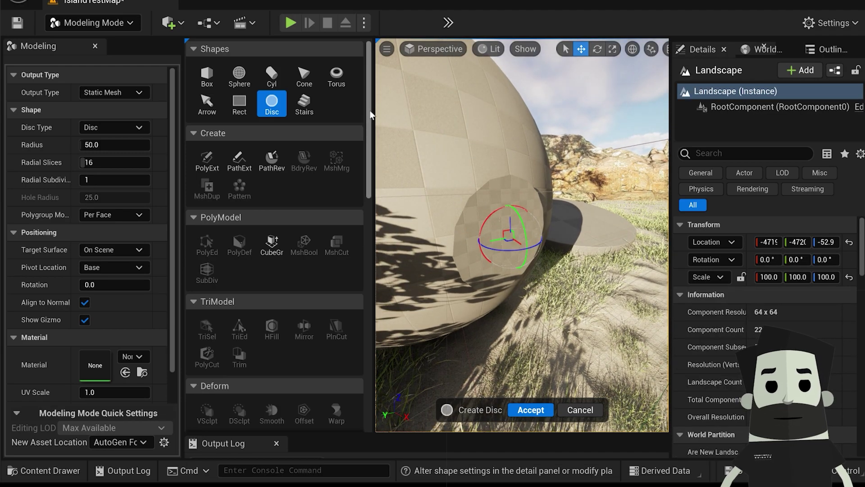
{"action": "right_click_drag", "start_coordinate": [508, 235], "coordinate": [518, 217]}
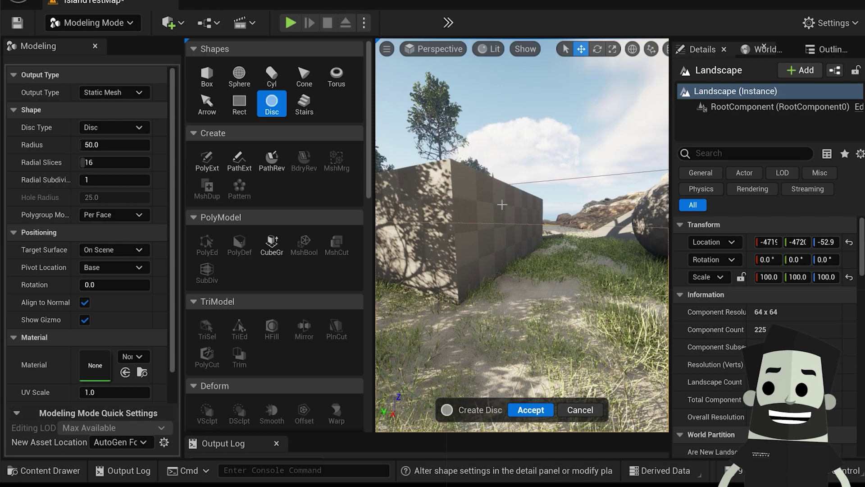
{"action": "right_click_drag", "start_coordinate": [506, 199], "coordinate": [486, 201]}
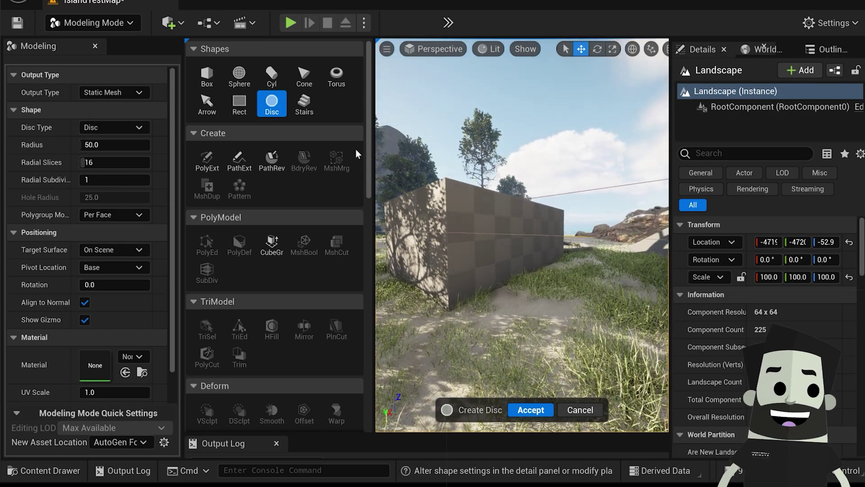
{"action": "left_click", "coordinate": [308, 106]}
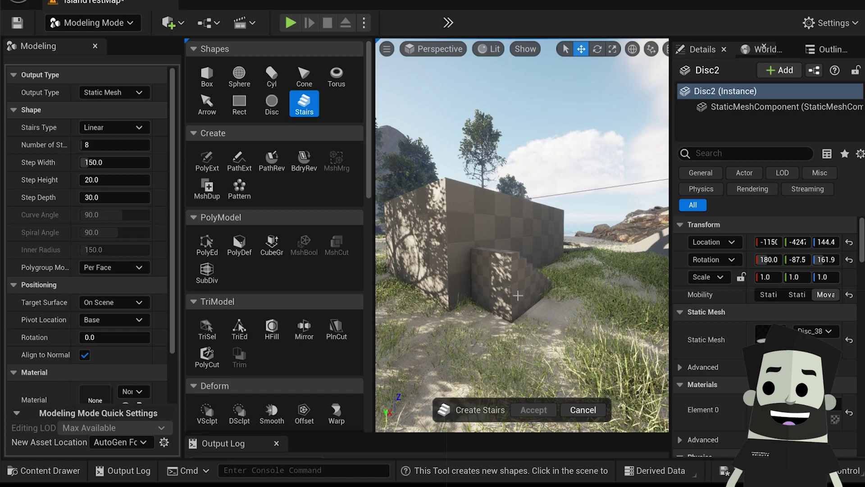
{"action": "left_click", "coordinate": [517, 295]}
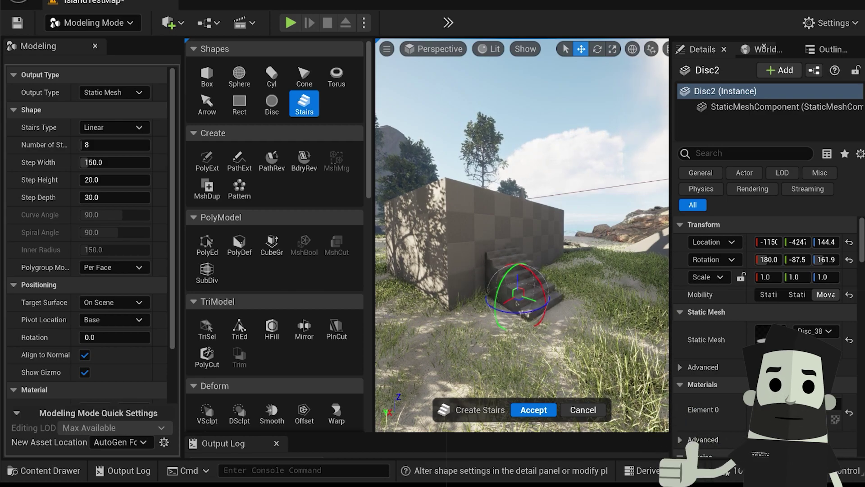
Set the staircase's number of steps to 12
{"action": "right_click_drag", "start_coordinate": [522, 235], "coordinate": [486, 229]}
{"action": "right_click_drag", "start_coordinate": [508, 288], "coordinate": [567, 297]}
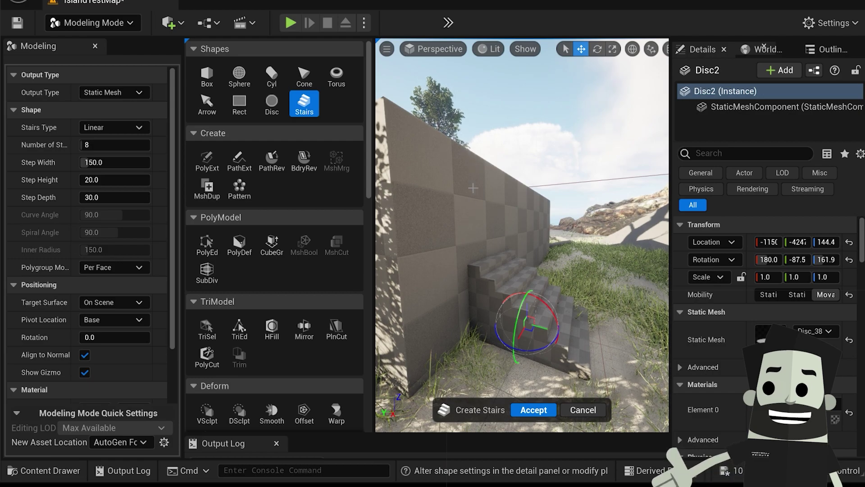
{"action": "left_click", "coordinate": [115, 145]}
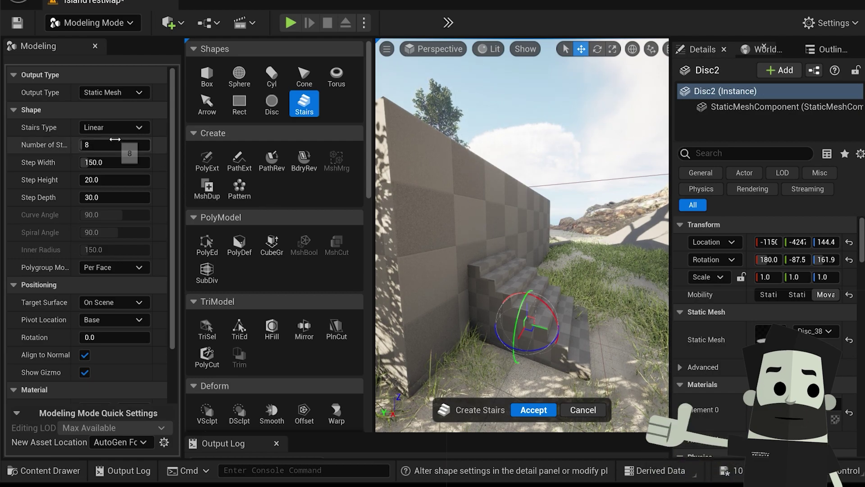
{"action": "type", "text": "12"}
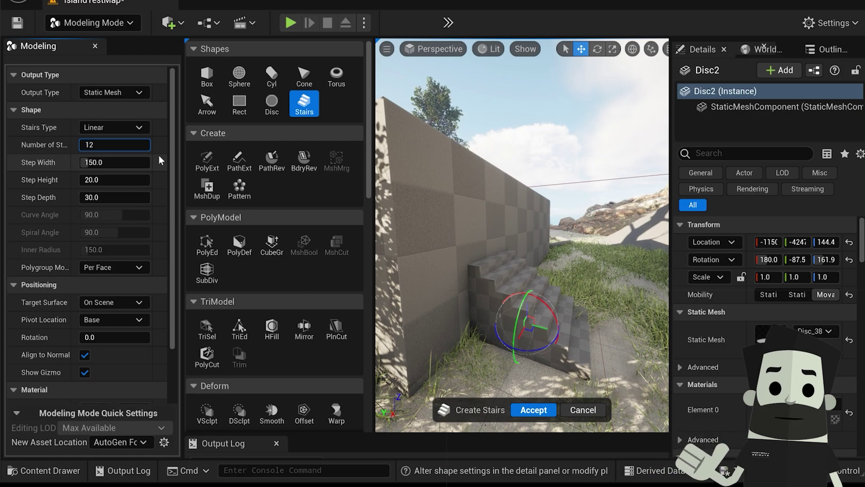
{"action": "key", "text": "Return"}
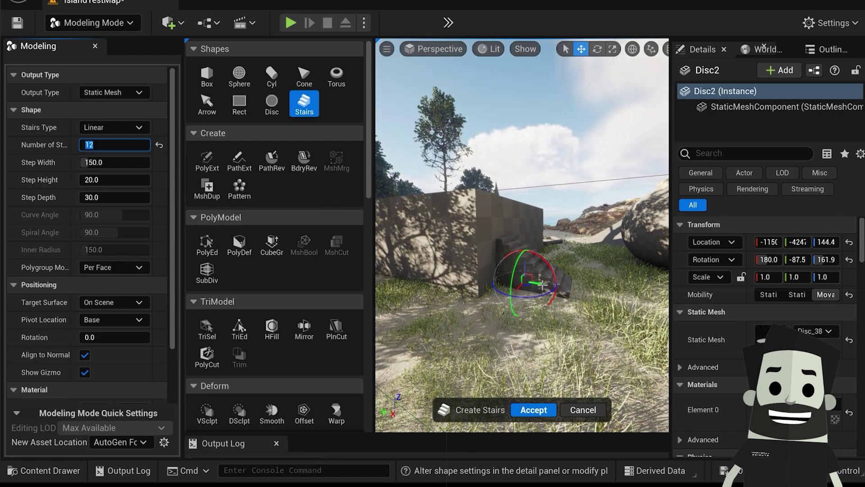
Move the staircase outward from the box wall and set its number of steps to 16
{"action": "left_click_drag", "start_coordinate": [542, 284], "coordinate": [568, 289]}
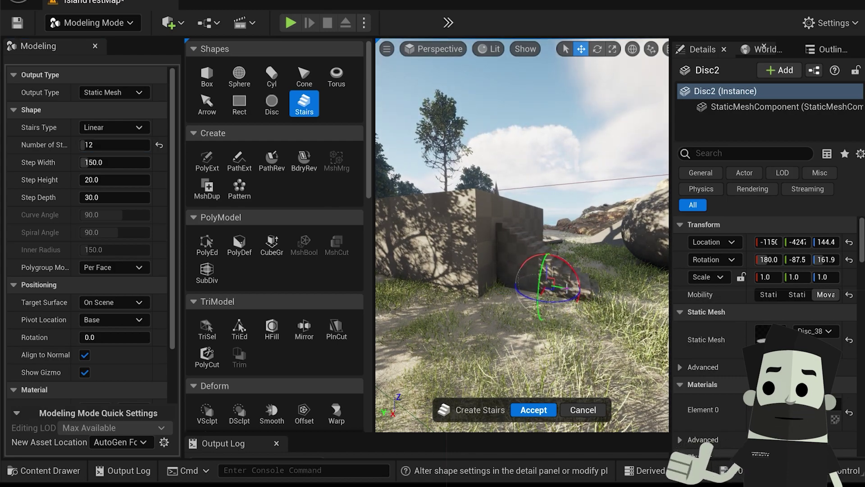
{"action": "left_click_drag", "start_coordinate": [581, 289], "coordinate": [606, 293]}
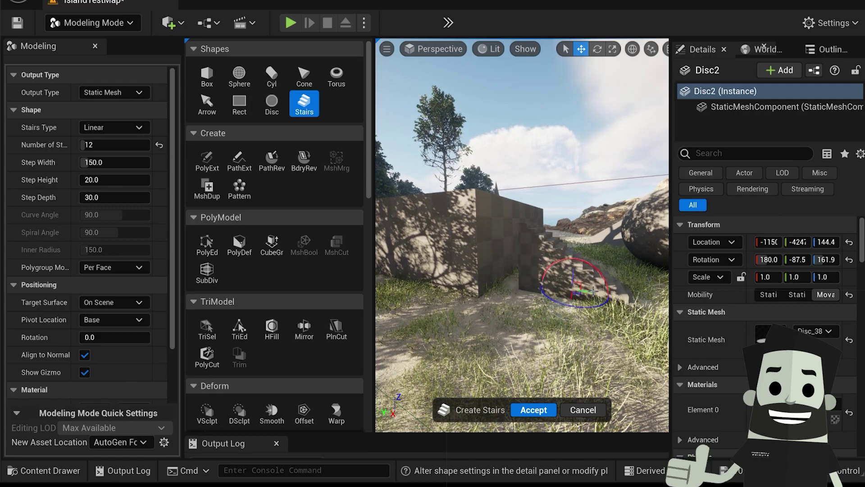
{"action": "left_click", "coordinate": [115, 145]}
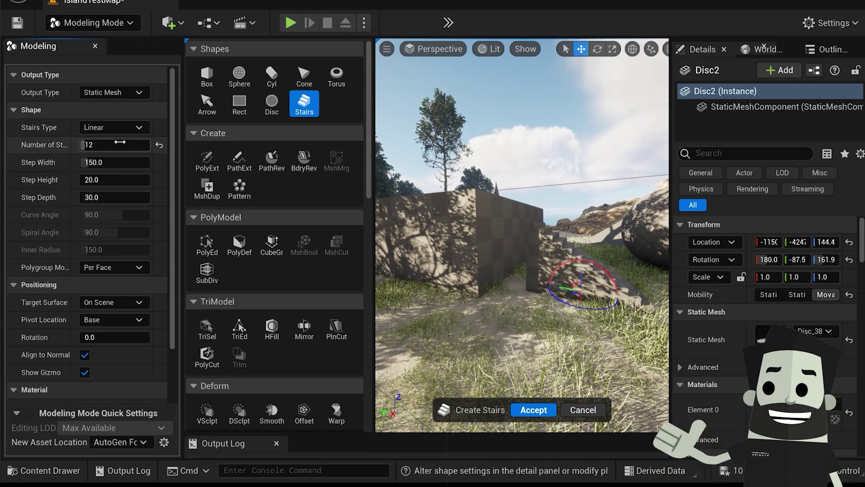
{"action": "type", "text": "1"}
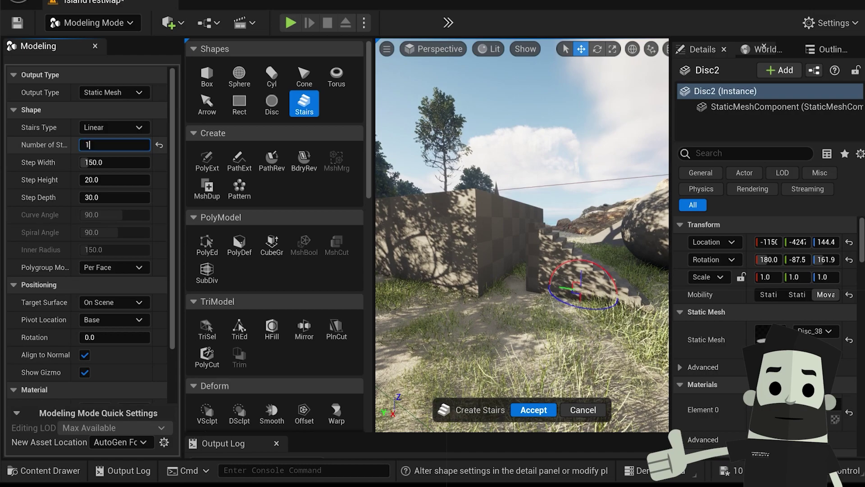
{"action": "type", "text": "6"}
{"action": "key", "text": "Return"}
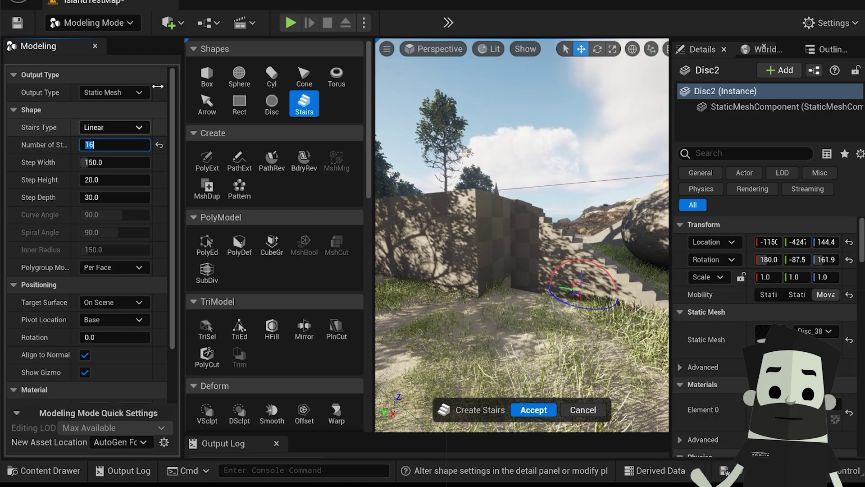
Compare the top step with the box's upper edge and set the number of steps to 17
{"action": "key", "text": "w"}
{"action": "right_click_drag", "start_coordinate": [610, 228], "coordinate": [546, 248]}
{"action": "key", "text": "d"}
{"action": "key", "text": "w"}
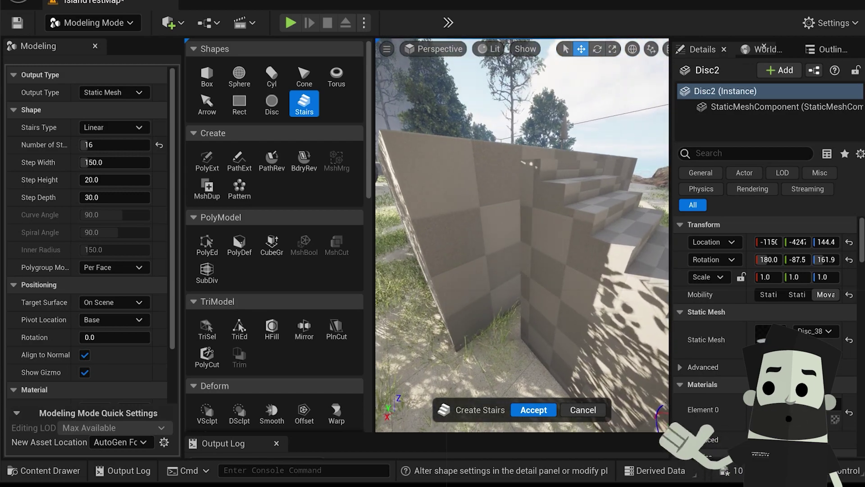
{"action": "left_click", "coordinate": [121, 142]}
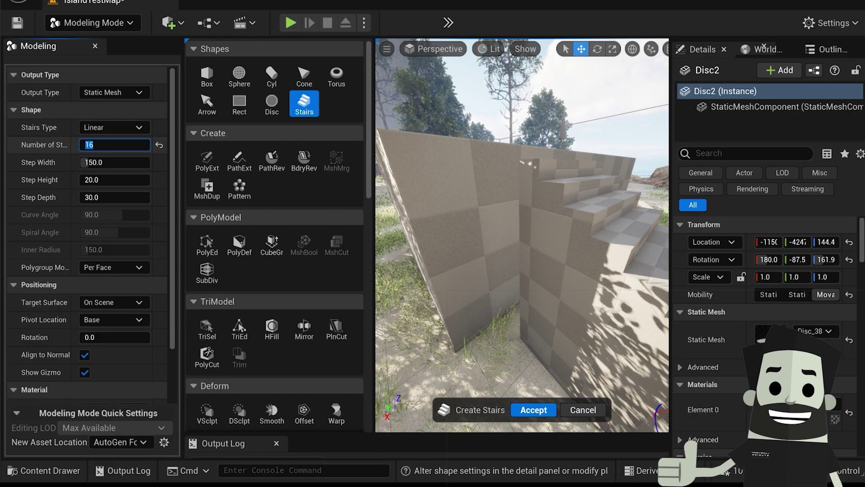
{"action": "type", "text": "17"}
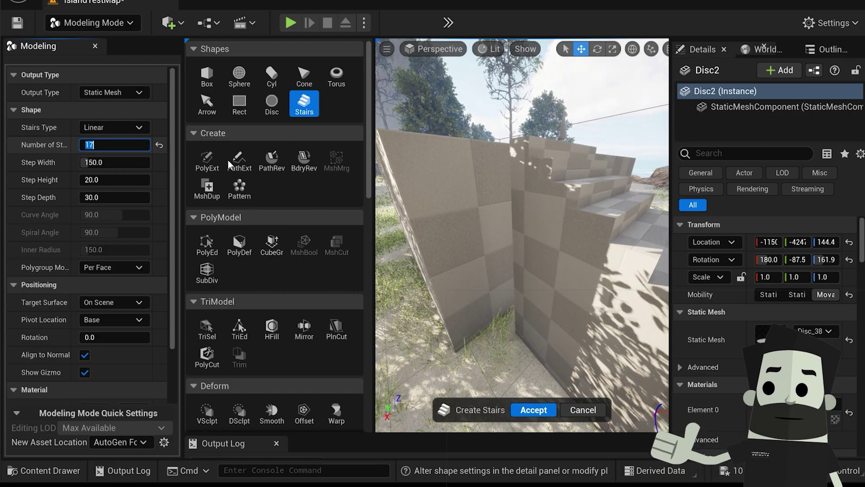
Shift the staircase back toward the box so its high end meets the wall
{"action": "right_click_drag", "start_coordinate": [518, 235], "coordinate": [572, 248]}
{"action": "key", "text": "s"}
{"action": "right_click_drag", "start_coordinate": [564, 284], "coordinate": [569, 285]}
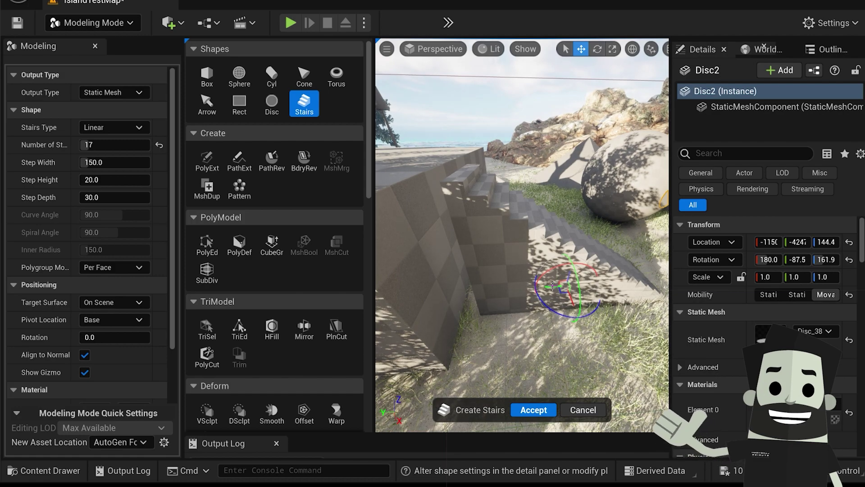
{"action": "left_click_drag", "start_coordinate": [553, 284], "coordinate": [536, 286]}
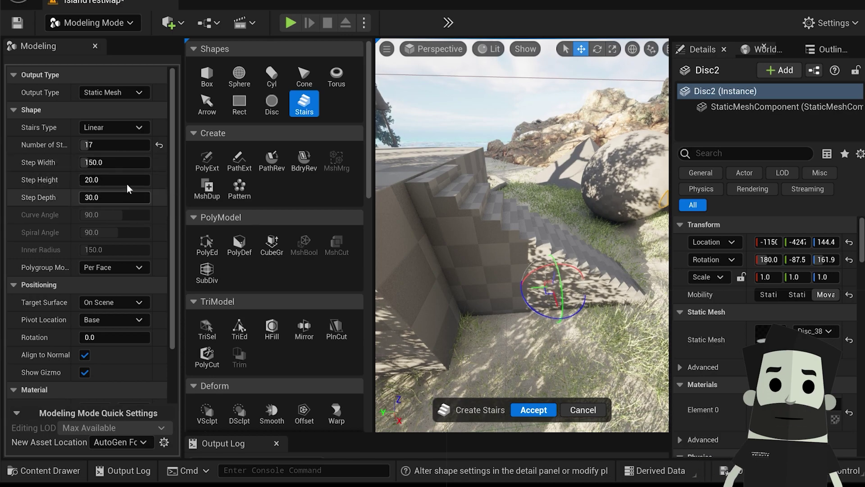
Set the number of steps to 18 and nudge the staircase slightly down and along the ground at the box wall
{"action": "left_click", "coordinate": [107, 145]}
{"action": "type", "text": "1"}
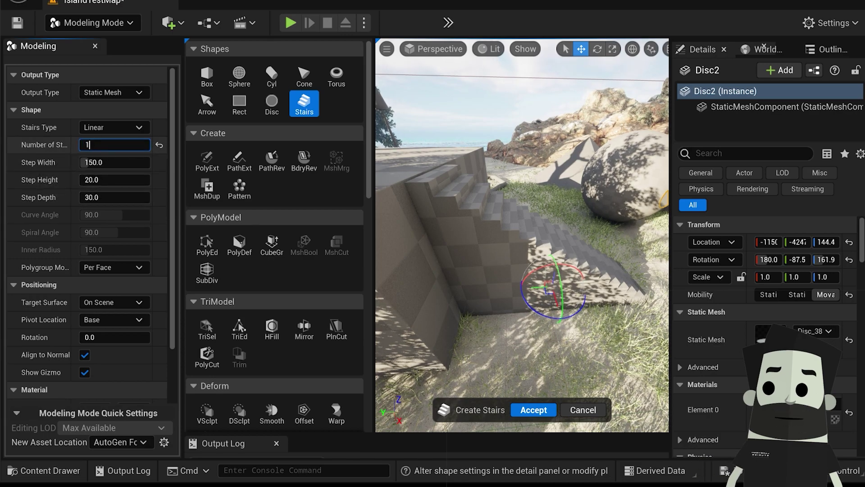
{"action": "type", "text": "8"}
{"action": "key", "text": "Return"}
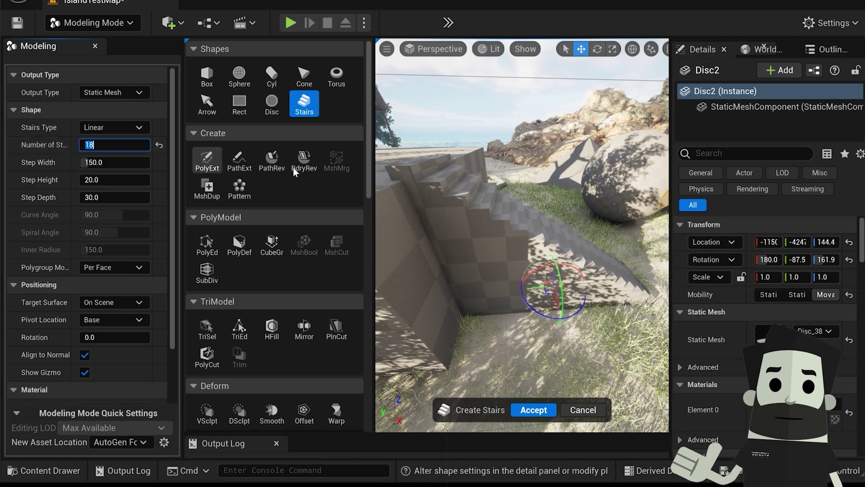
{"action": "left_click_drag", "start_coordinate": [554, 274], "coordinate": [555, 279]}
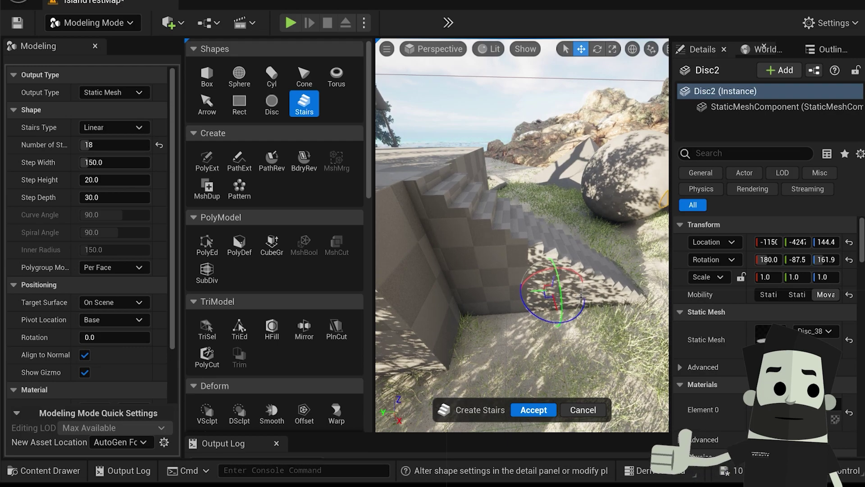
{"action": "left_click_drag", "start_coordinate": [539, 291], "coordinate": [542, 291]}
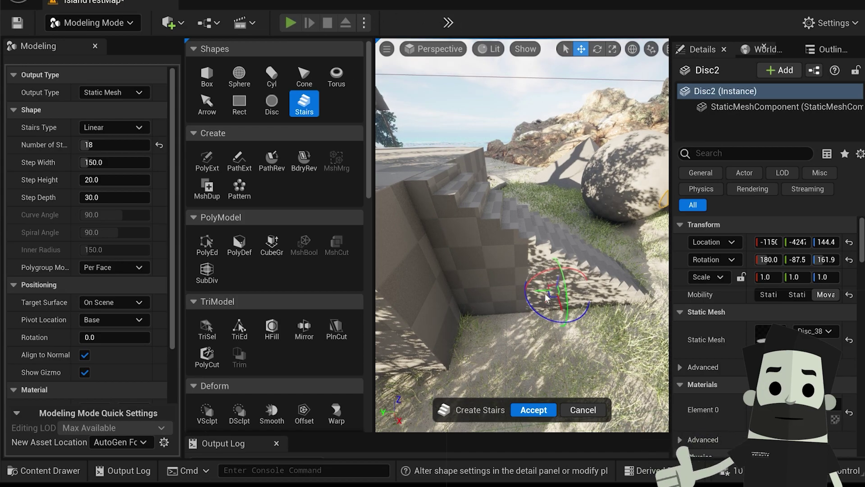
Start a play session and run the character up the staircase onto the top of the box
{"action": "key", "text": "alt+p"}
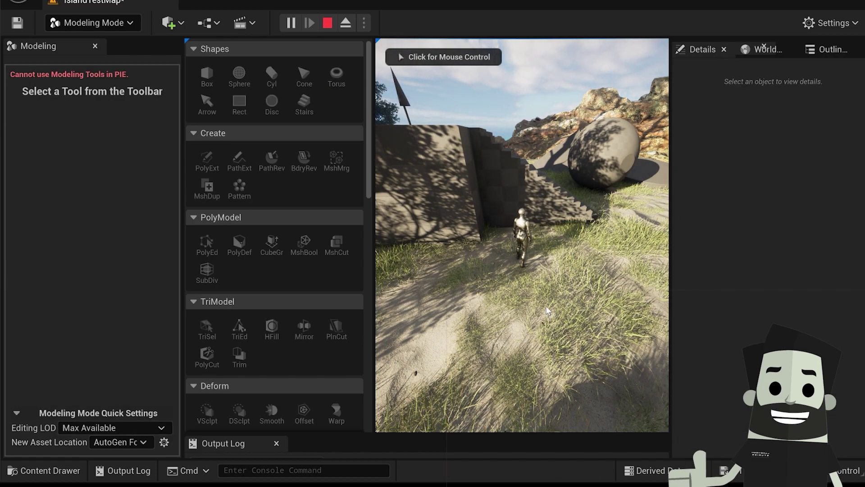
{"action": "left_click", "coordinate": [545, 305]}
{"action": "key", "text": "w"}
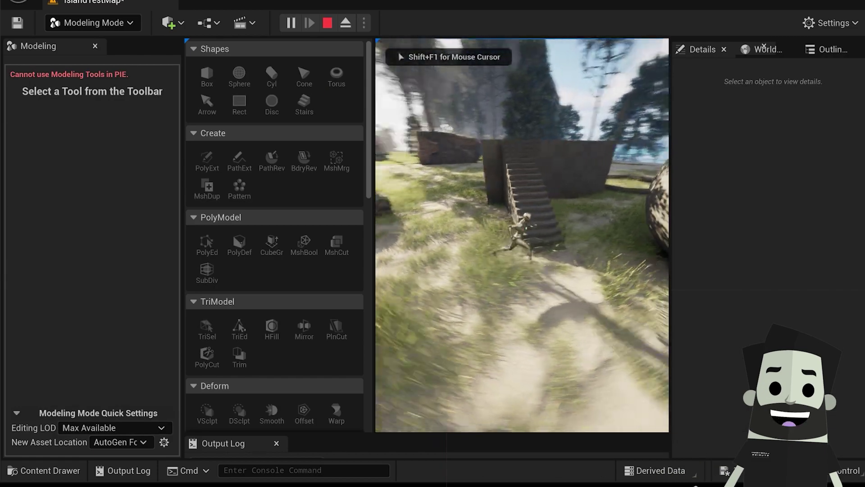
{"action": "key", "text": "d"}
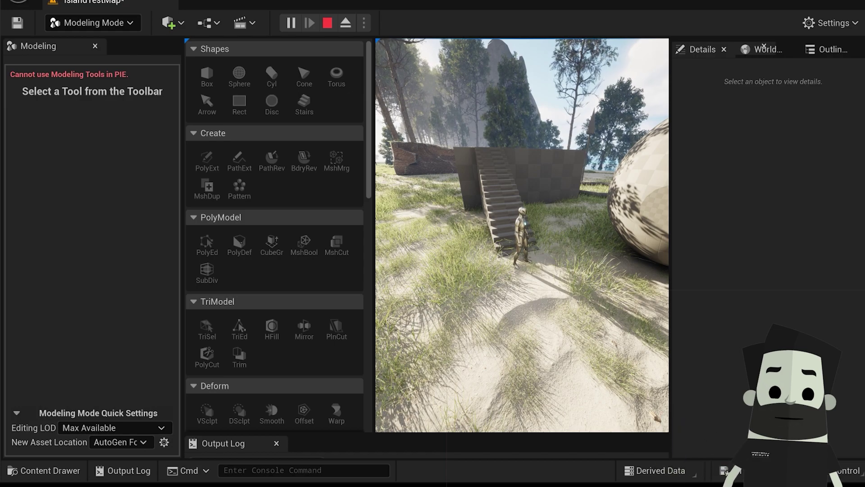
{"action": "key", "text": "w"}
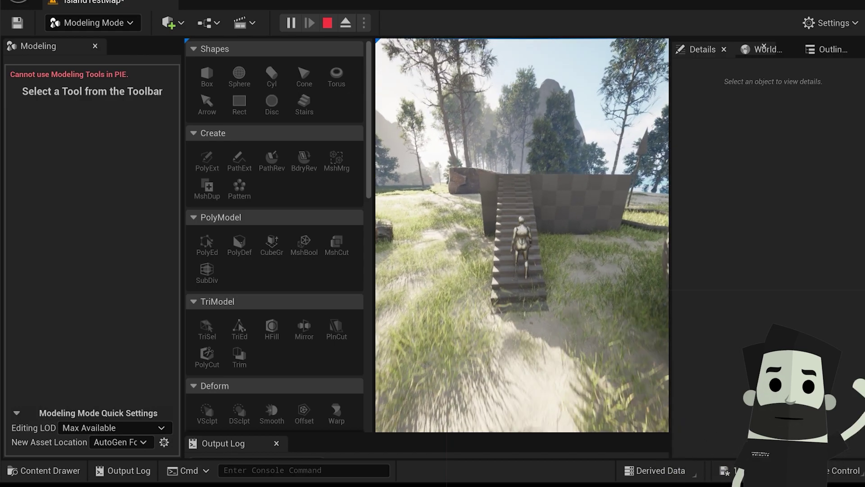
{"action": "key", "text": "w"}
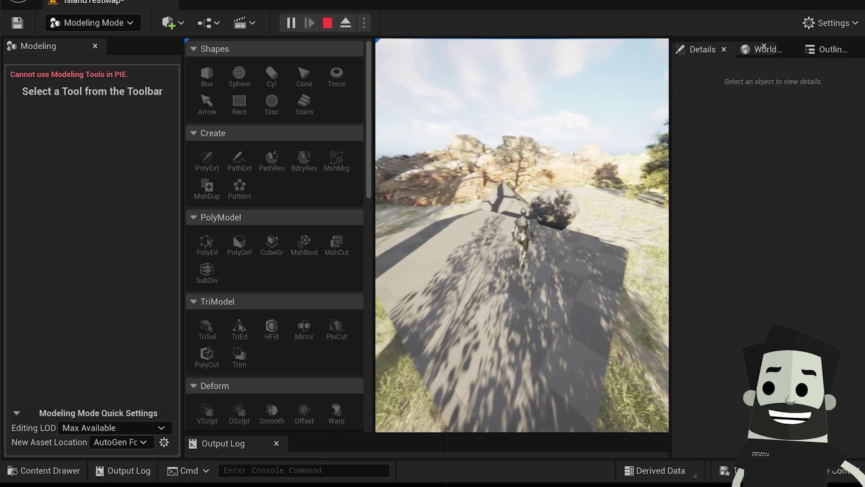
Run the character up the stairs a second time, come down off the box, jump around and end the play session
{"action": "key", "text": "w"}
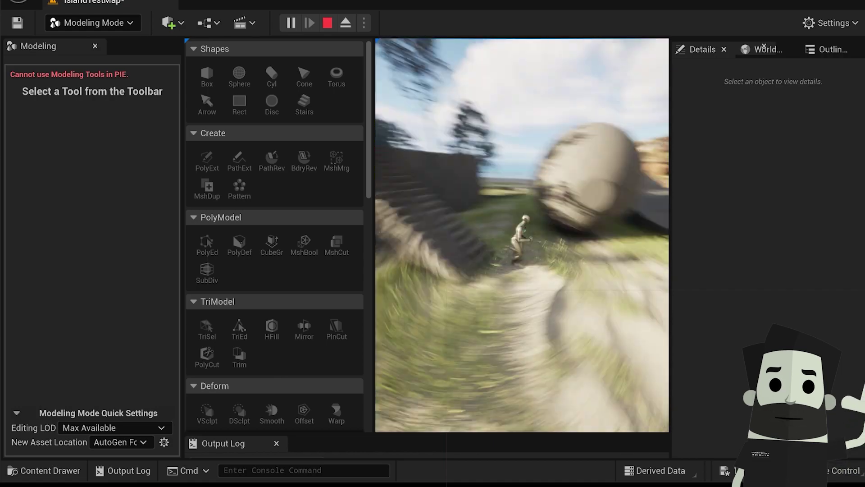
{"action": "key", "text": "w"}
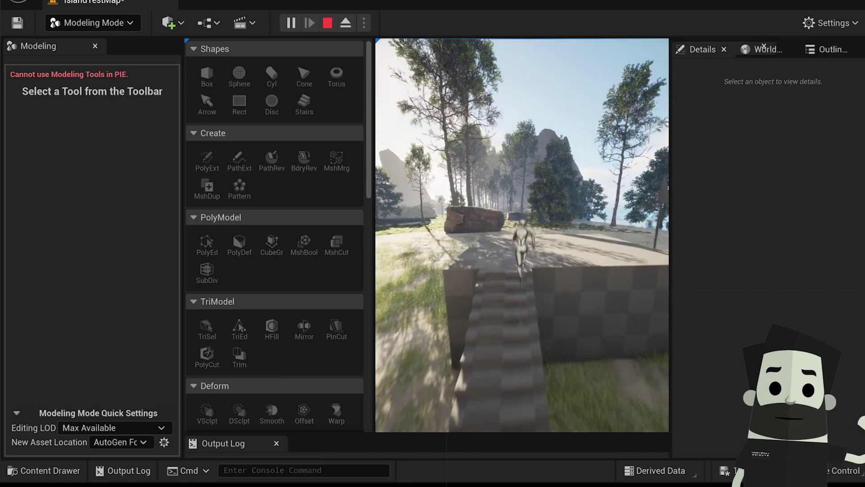
{"action": "key", "text": "w"}
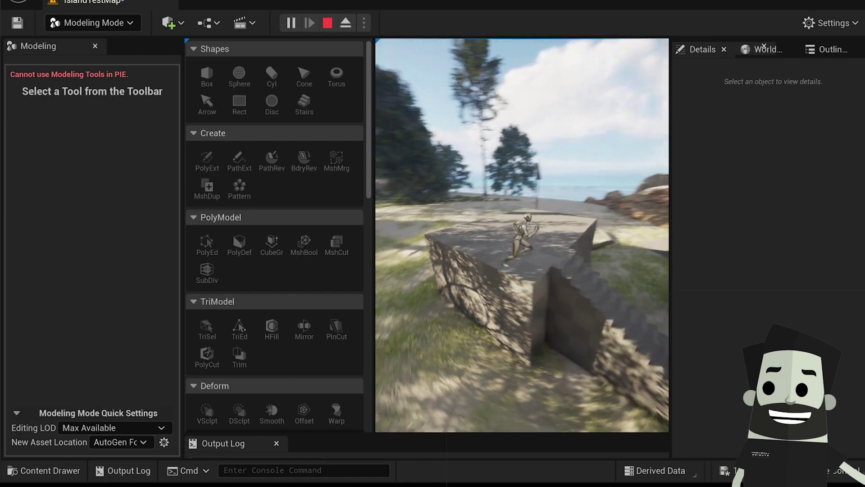
{"action": "key", "text": "d"}
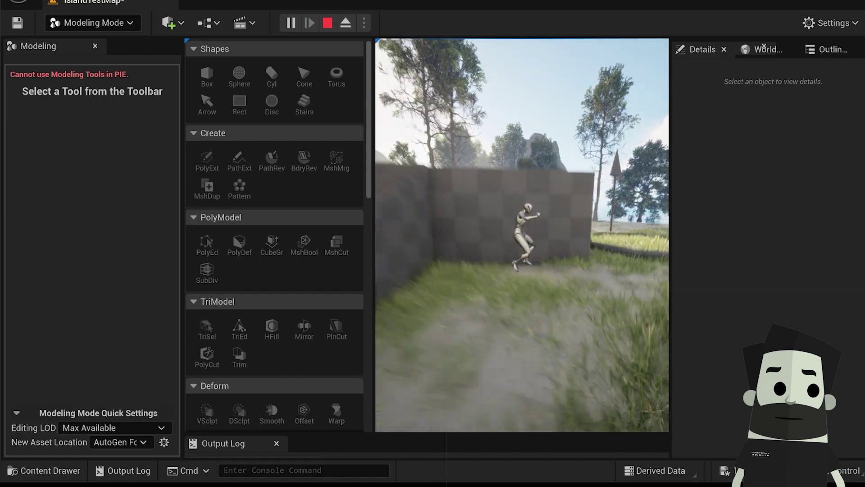
{"action": "key", "text": "s"}
{"action": "key", "text": "space"}
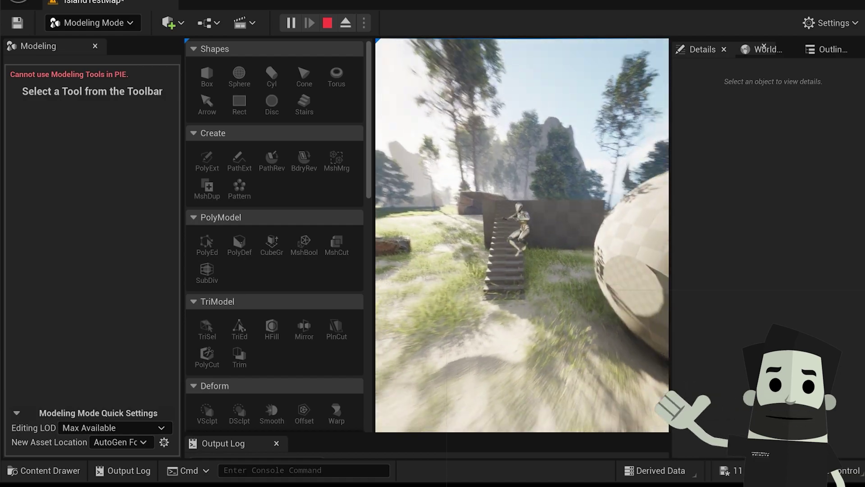
{"action": "key", "text": "s"}
{"action": "key", "text": "Escape"}
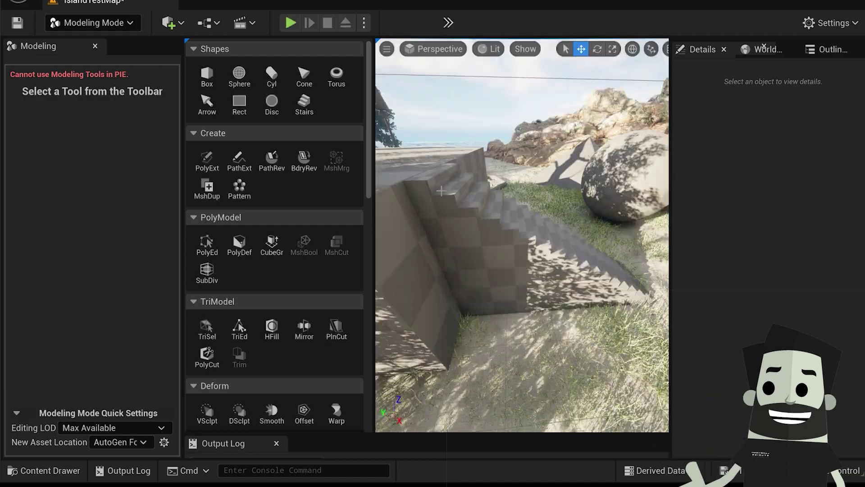
Start the Stairs tool again and place a second linear staircase on the open ground away from the box
{"action": "key", "text": "w"}
{"action": "right_click_drag", "start_coordinate": [522, 236], "coordinate": [542, 257]}
{"action": "left_click", "coordinate": [304, 104]}
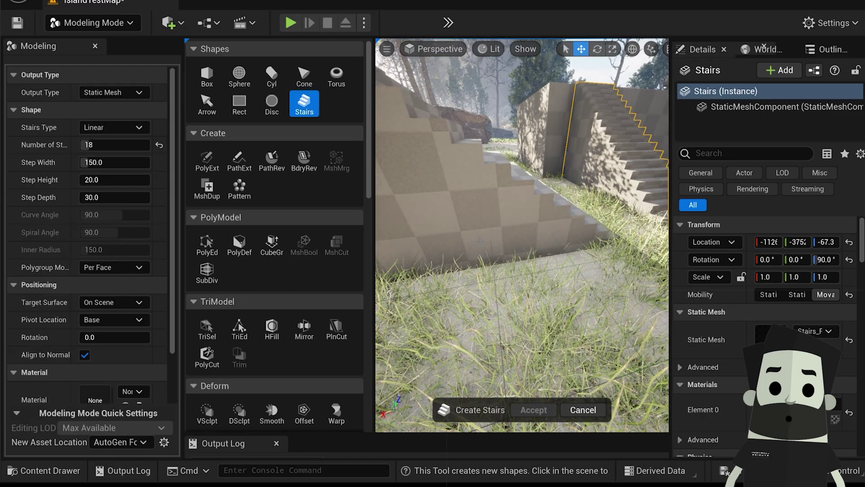
{"action": "right_click_drag", "start_coordinate": [478, 241], "coordinate": [464, 232]}
{"action": "left_click", "coordinate": [479, 238]}
{"action": "key", "text": "s"}
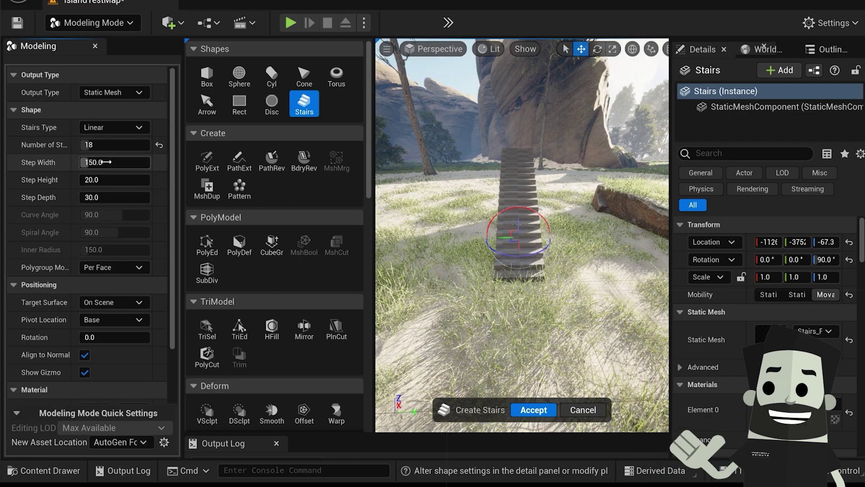
Set the new staircase's step width to about 459, number of steps to 30, step height to about 31 and step depth to about 102
{"action": "left_click_drag", "start_coordinate": [105, 163], "coordinate": [135, 162]}
{"action": "left_click_drag", "start_coordinate": [88, 145], "coordinate": [103, 145]}
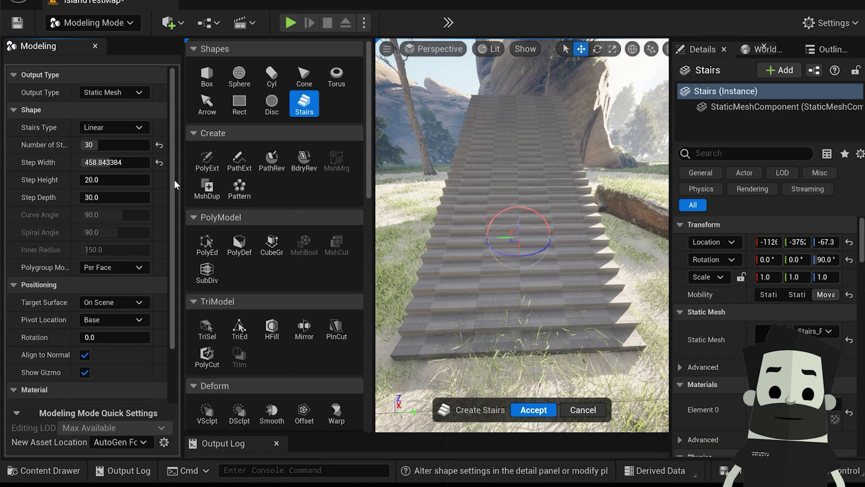
{"action": "mouse_move", "coordinate": [92, 180]}
{"action": "left_mouse_down"}
{"action": "mouse_move", "coordinate": [117, 180]}
{"action": "mouse_move", "coordinate": [96, 179]}
{"action": "left_mouse_up"}
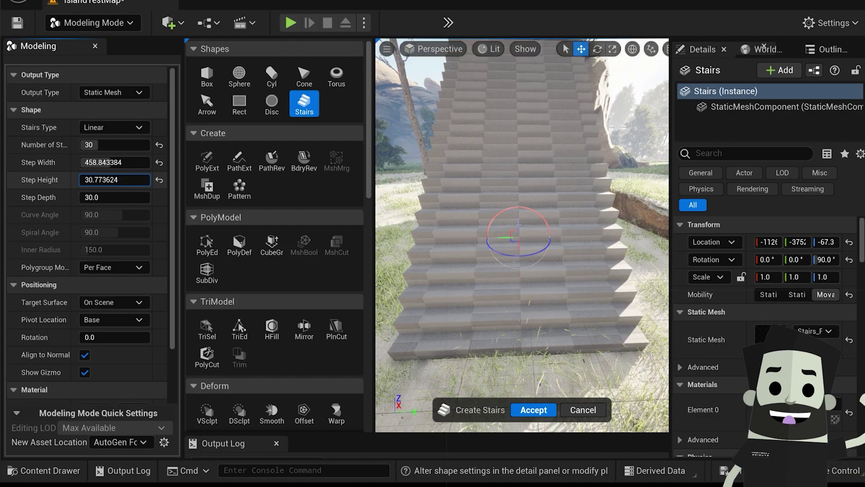
{"action": "left_click_drag", "start_coordinate": [95, 197], "coordinate": [112, 197]}
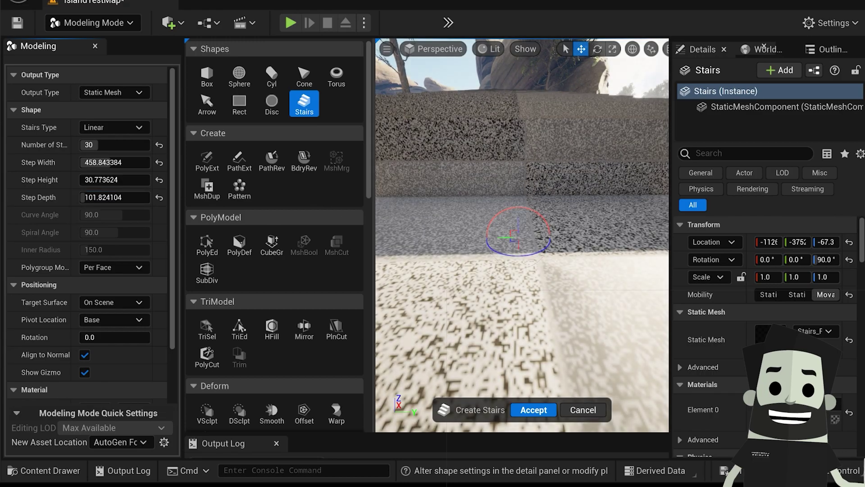
Reduce the large staircase's step depth to about 41 while viewing it from the side
{"action": "key", "text": "a"}
{"action": "right_click_drag", "start_coordinate": [465, 245], "coordinate": [588, 253]}
{"action": "key", "text": "s"}
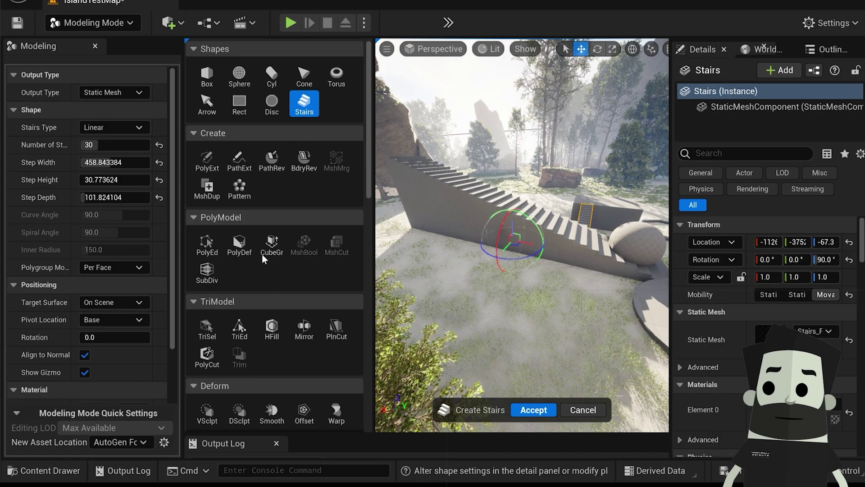
{"action": "left_click_drag", "start_coordinate": [112, 197], "coordinate": [93, 197]}
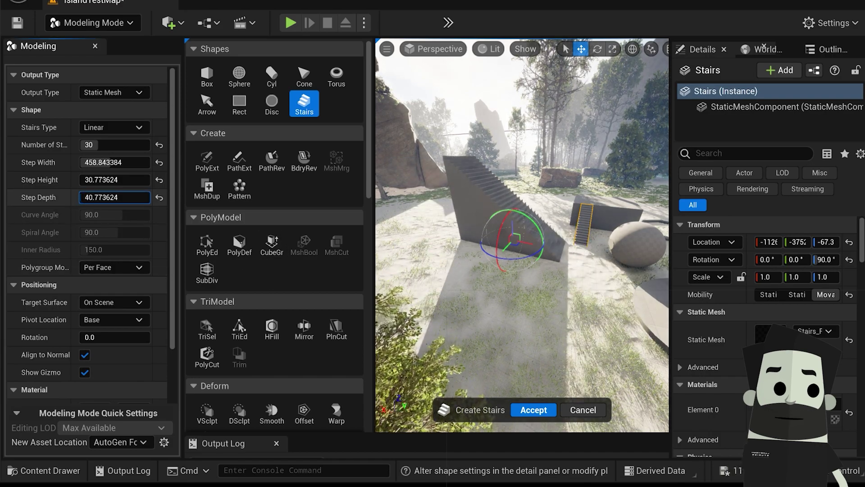
Reset the staircase to its defaults of 8 steps, step width 150, step height 20 and step depth 30
{"action": "left_click", "coordinate": [159, 145]}
{"action": "left_click", "coordinate": [159, 162]}
{"action": "left_click", "coordinate": [159, 180]}
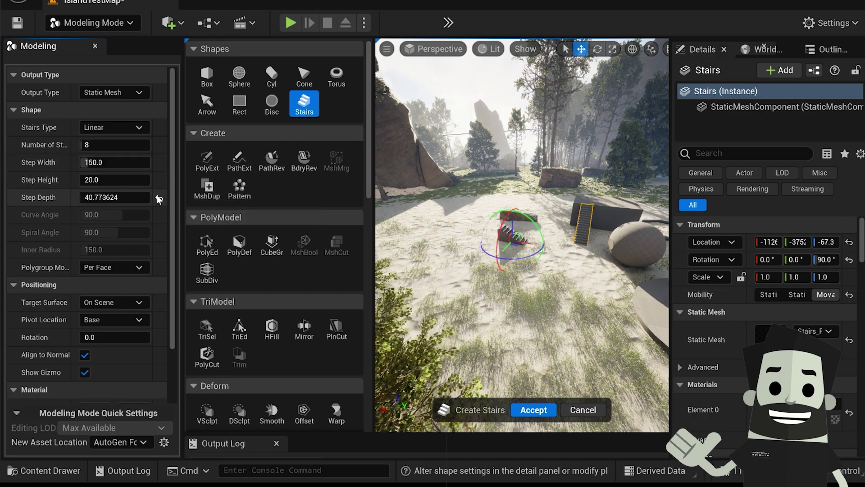
{"action": "left_click", "coordinate": [159, 197]}
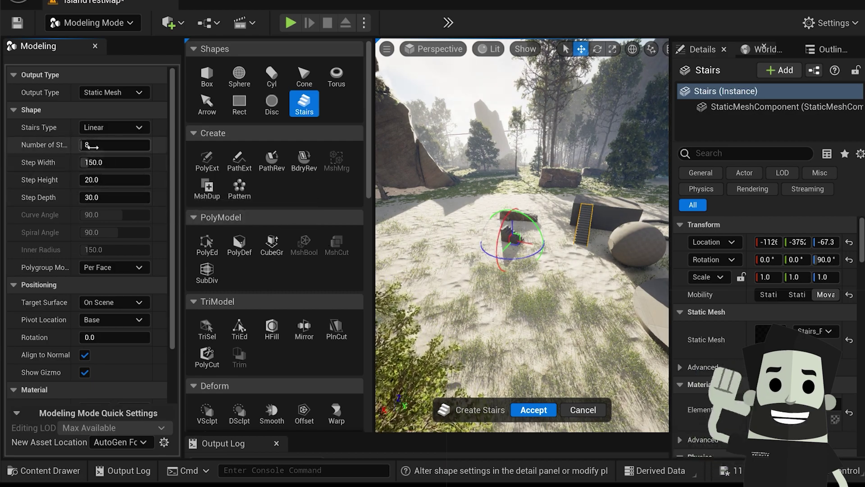
{"action": "left_click", "coordinate": [160, 157]}
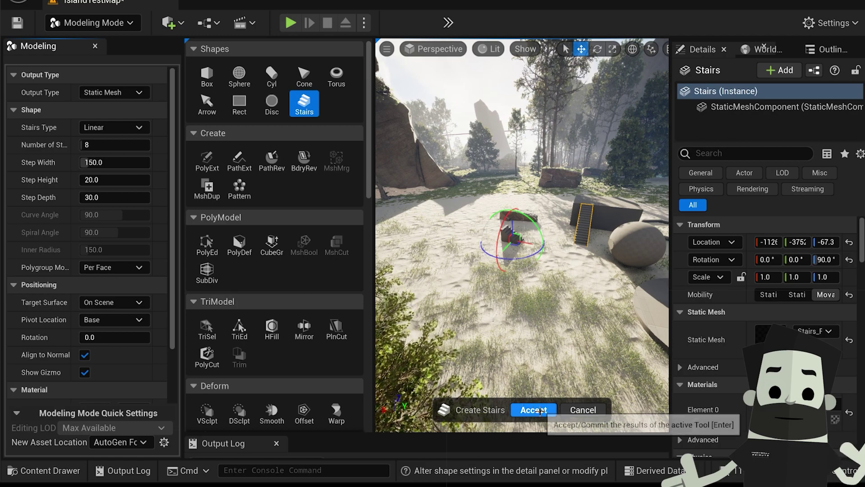
Accept the default-sized staircase and clear its selection in the level
{"action": "left_click", "coordinate": [531, 409]}
{"action": "right_click_drag", "start_coordinate": [492, 255], "coordinate": [469, 256]}
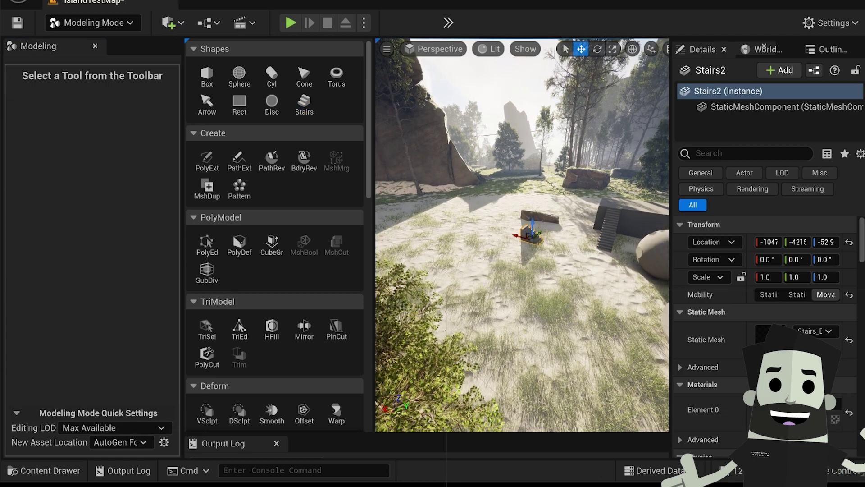
{"action": "left_click", "coordinate": [496, 293]}
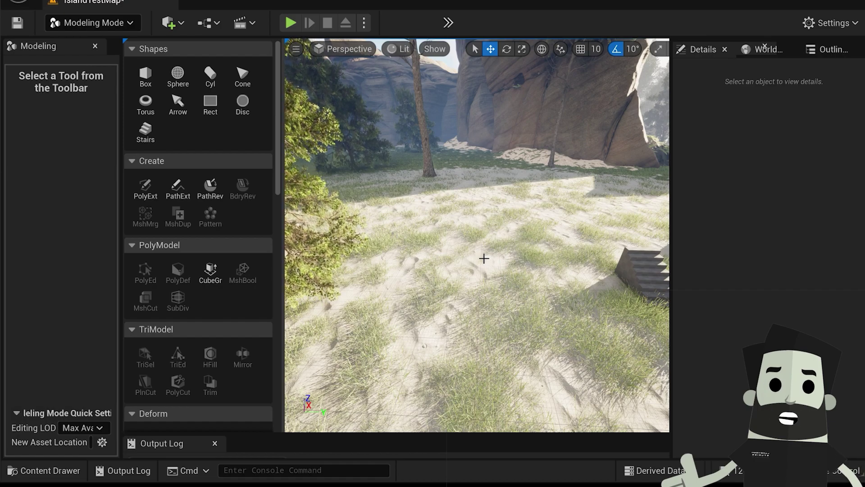
{"action": "right_click_drag", "start_coordinate": [506, 217], "coordinate": [382, 211]}
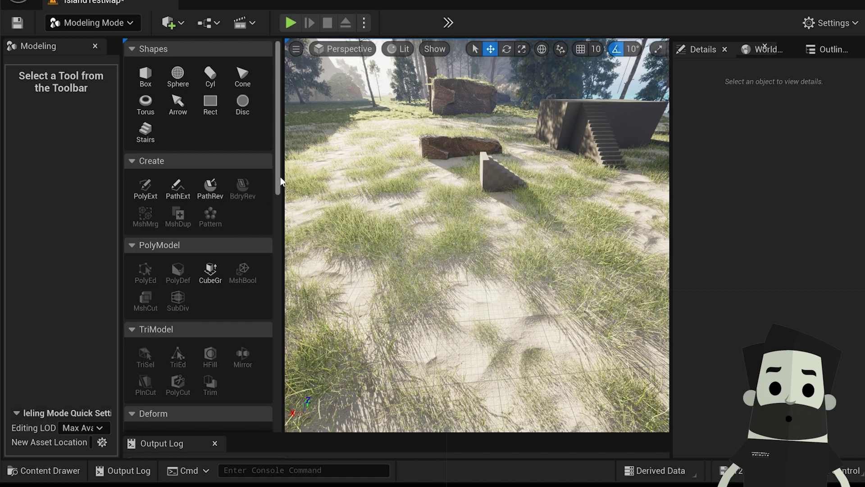
{"action": "right_click_drag", "start_coordinate": [433, 208], "coordinate": [369, 208]}
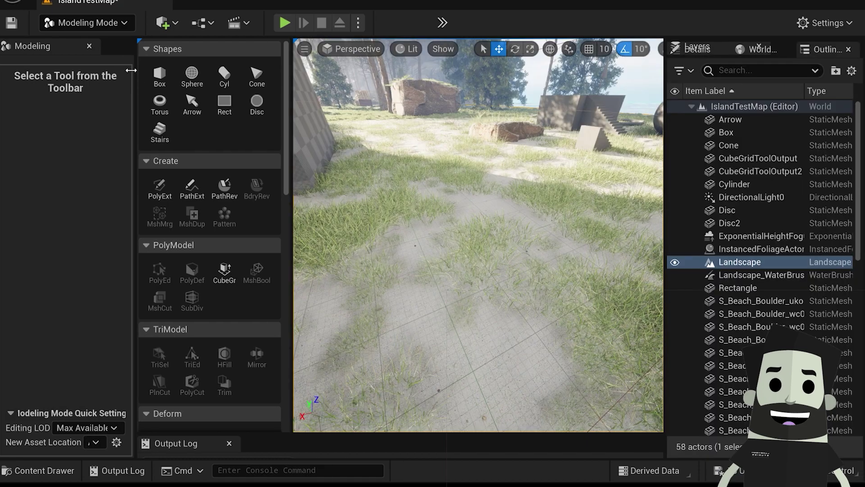
Create a new level from the Basic template
{"action": "left_click", "coordinate": [40, 0]}
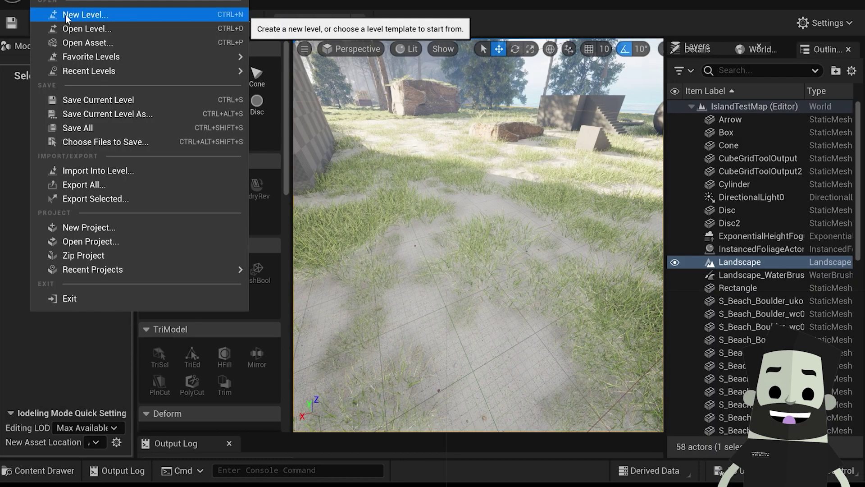
{"action": "left_click", "coordinate": [77, 16]}
{"action": "left_click", "coordinate": [392, 163]}
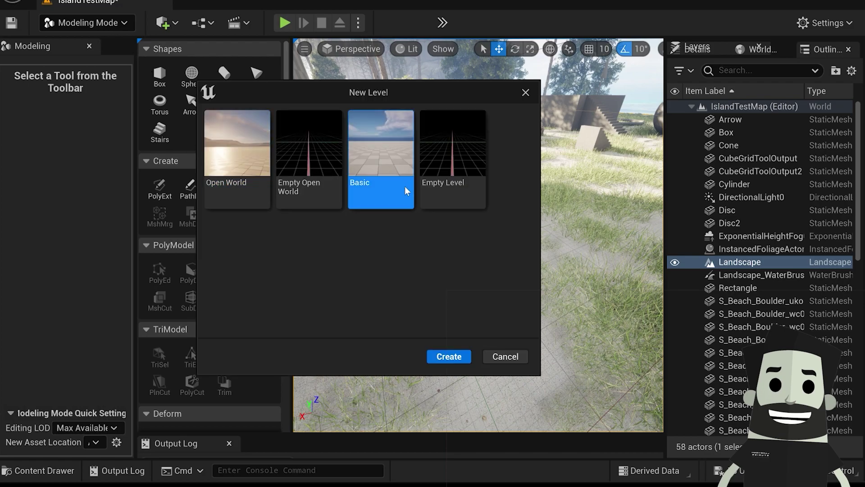
{"action": "left_click", "coordinate": [447, 354]}
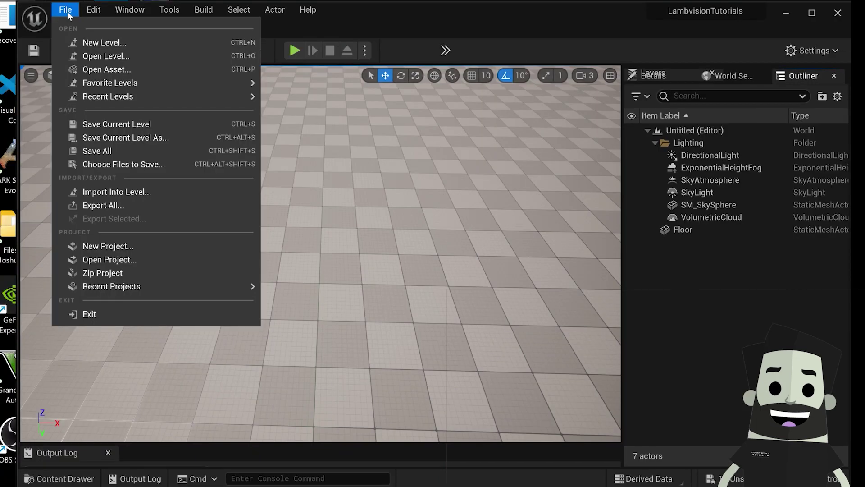
Create another new level from the Basic template and face its empty floor from above
{"action": "left_click", "coordinate": [104, 42]}
{"action": "left_click", "coordinate": [387, 189]}
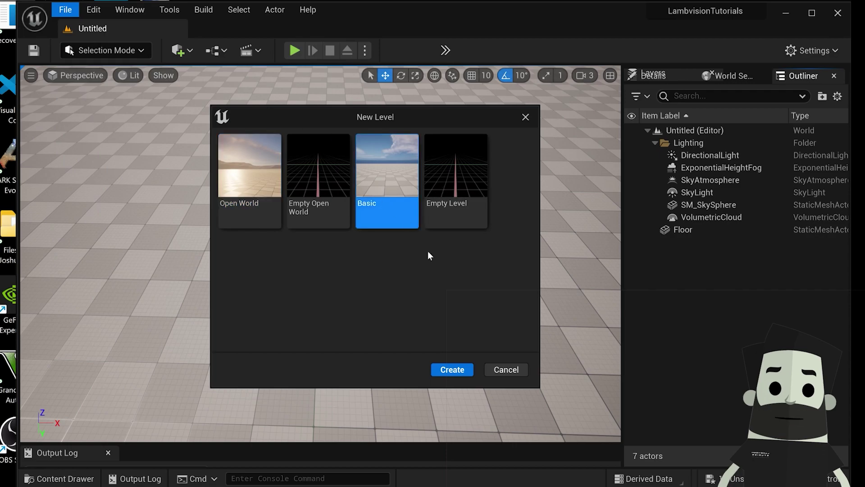
{"action": "left_click", "coordinate": [452, 370]}
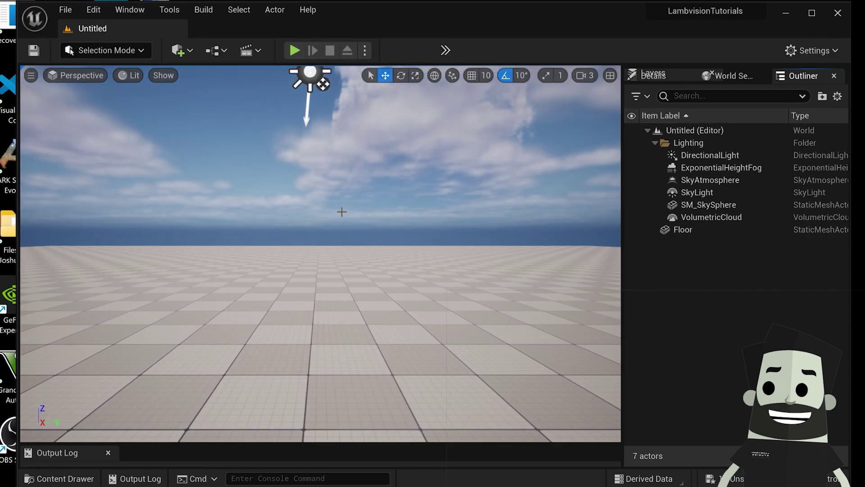
{"action": "right_click_drag", "start_coordinate": [342, 212], "coordinate": [347, 266]}
{"action": "scroll", "coordinate": [361, 212], "scroll_direction": "down", "scroll_amount": 5}
{"action": "right_click_drag", "start_coordinate": [374, 201], "coordinate": [298, 290]}
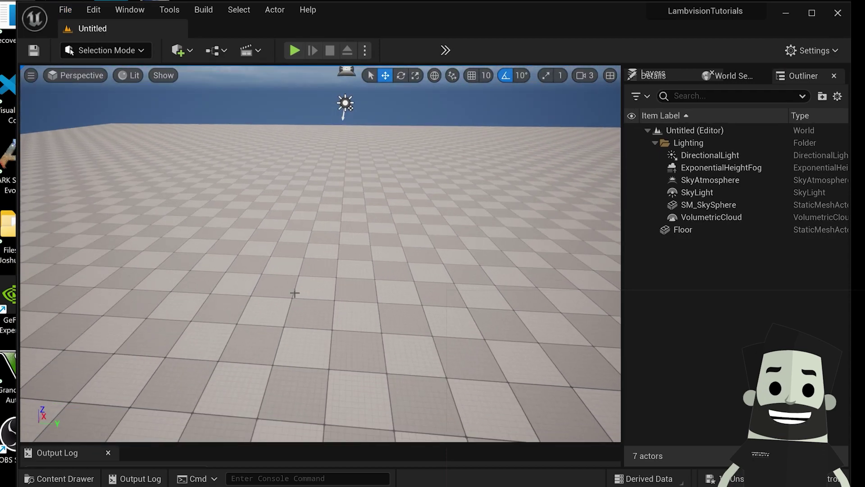
Save the current level under the name Modeling in the ThirdPerson/Maps folder
{"action": "right_click_drag", "start_coordinate": [365, 272], "coordinate": [414, 269]}
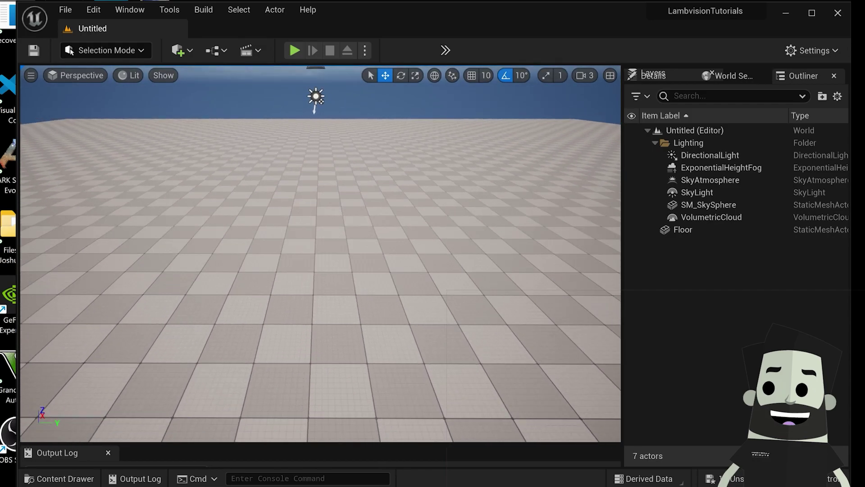
{"action": "left_click", "coordinate": [66, 10]}
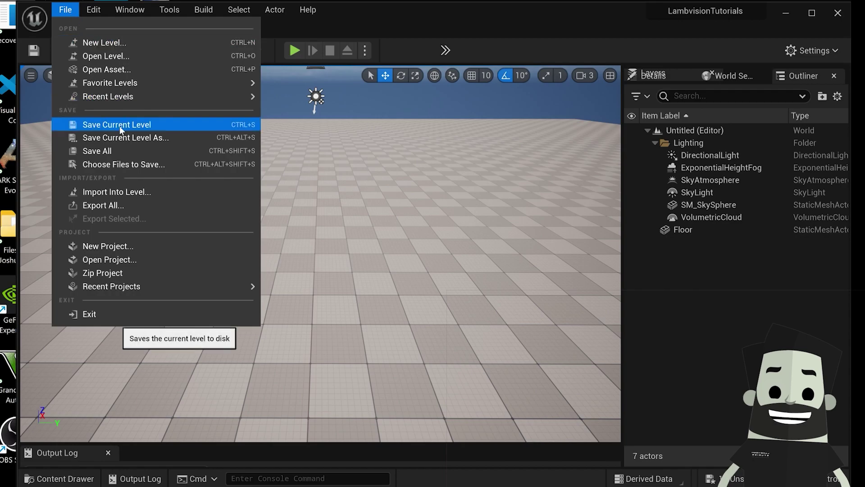
{"action": "left_click", "coordinate": [120, 124]}
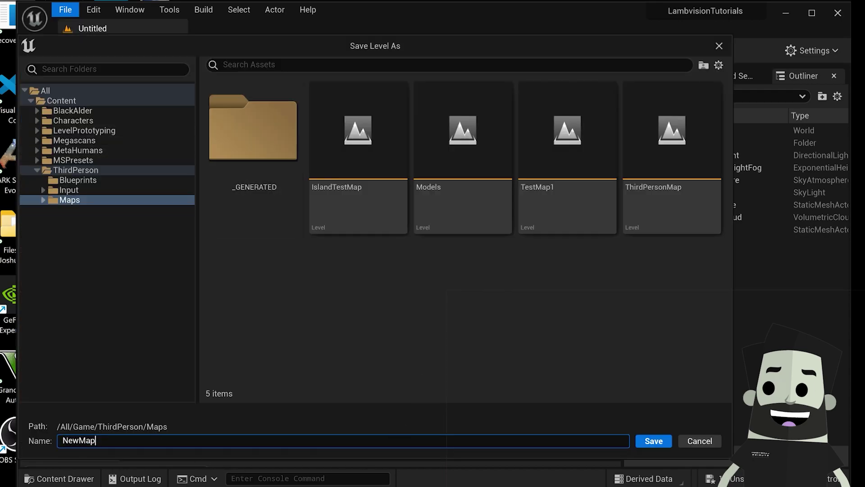
{"action": "type", "text": "Mod"}
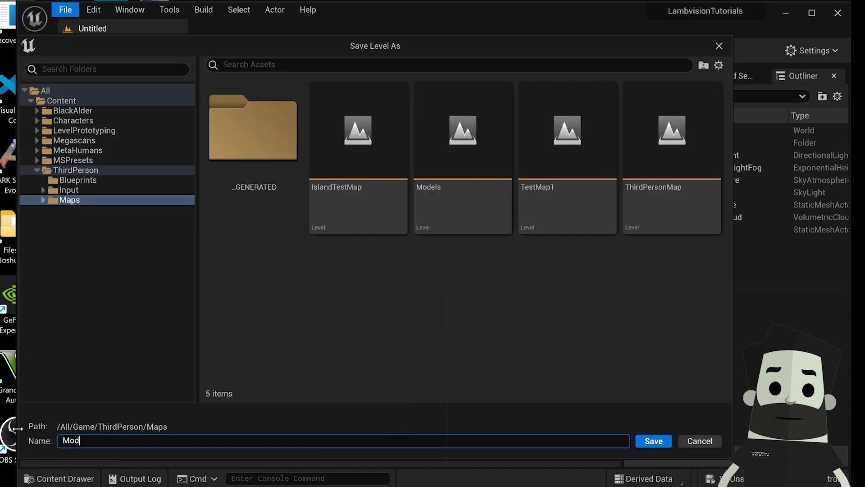
{"action": "type", "text": "eli"}
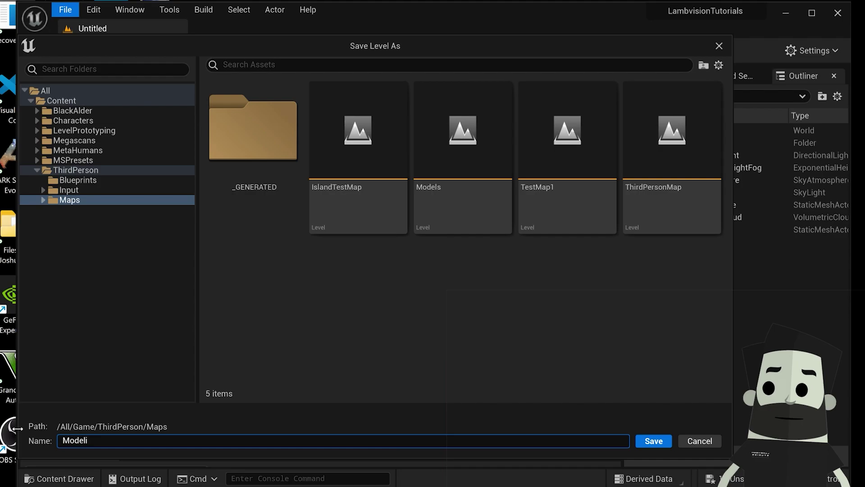
{"action": "type", "text": "ng"}
{"action": "key", "text": "Return"}
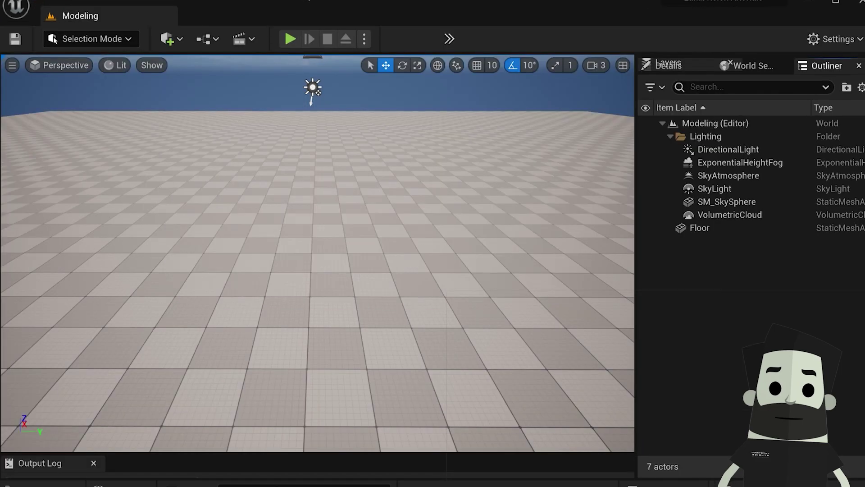
Switch the editor to Modeling Mode and start the Cube Grid tool on the empty floor
{"action": "left_click", "coordinate": [129, 39]}
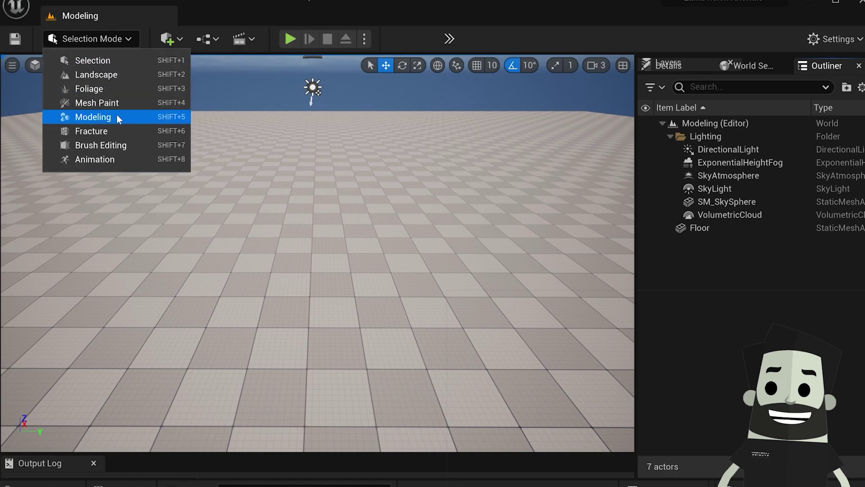
{"action": "left_click", "coordinate": [133, 118]}
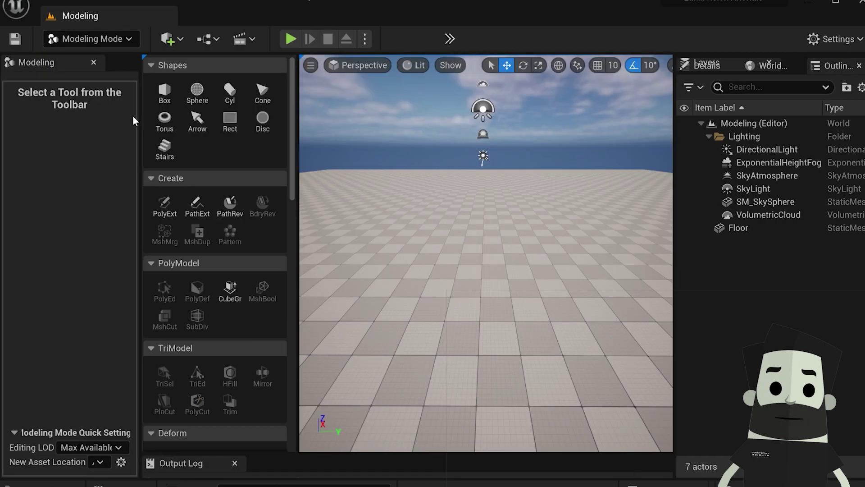
{"action": "left_click", "coordinate": [231, 289]}
{"action": "right_click_drag", "start_coordinate": [488, 328], "coordinate": [489, 346]}
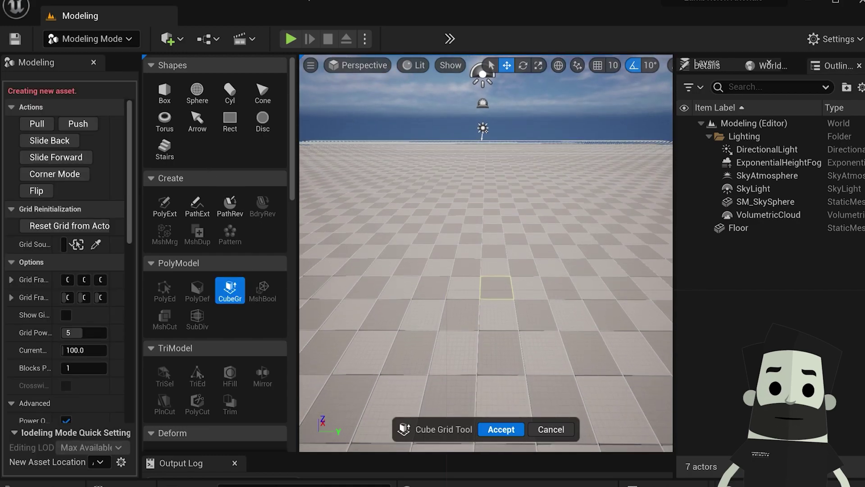
Select an area of floor grid squares seven wide and three deep, trying out different selection sizes first
{"action": "scroll", "coordinate": [488, 328], "scroll_direction": "down", "scroll_amount": 4}
{"action": "left_click", "coordinate": [561, 365]}
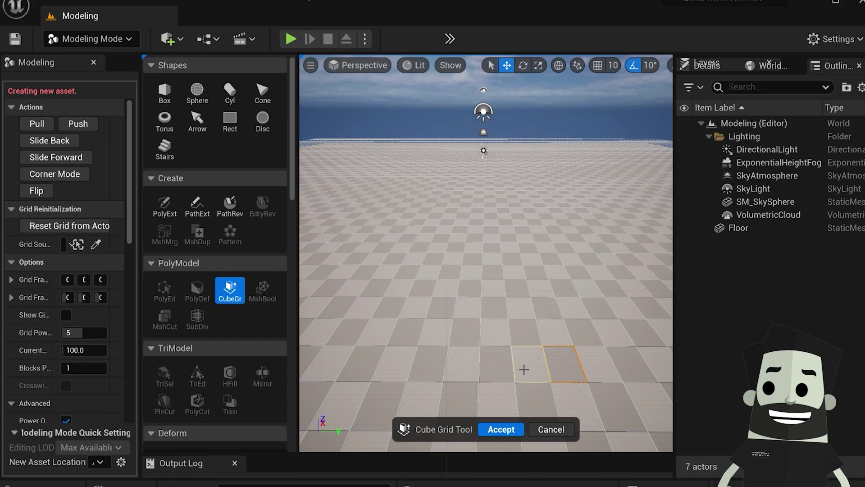
{"action": "left_click_drag", "start_coordinate": [385, 359], "coordinate": [542, 323]}
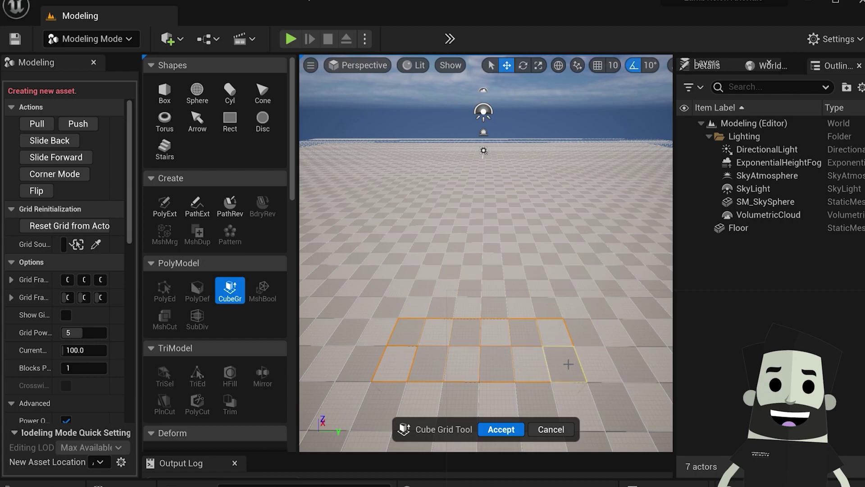
{"action": "left_click_drag", "start_coordinate": [569, 363], "coordinate": [463, 302]}
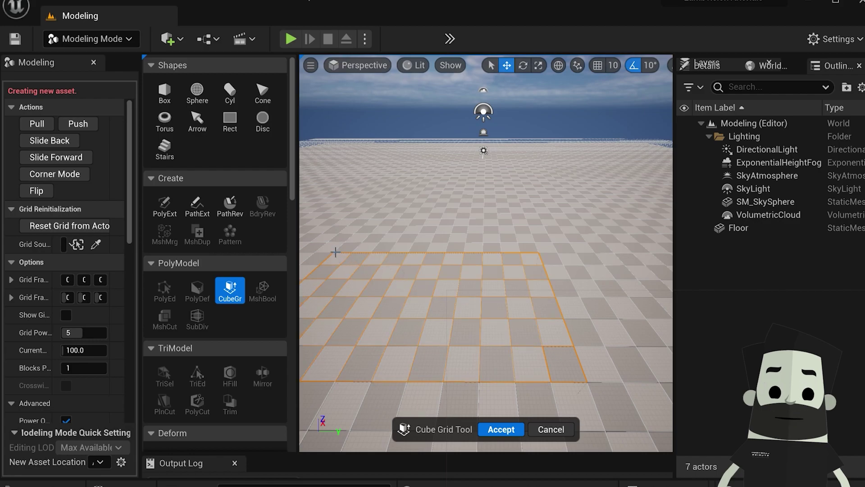
{"action": "left_click_drag", "start_coordinate": [336, 251], "coordinate": [384, 224]}
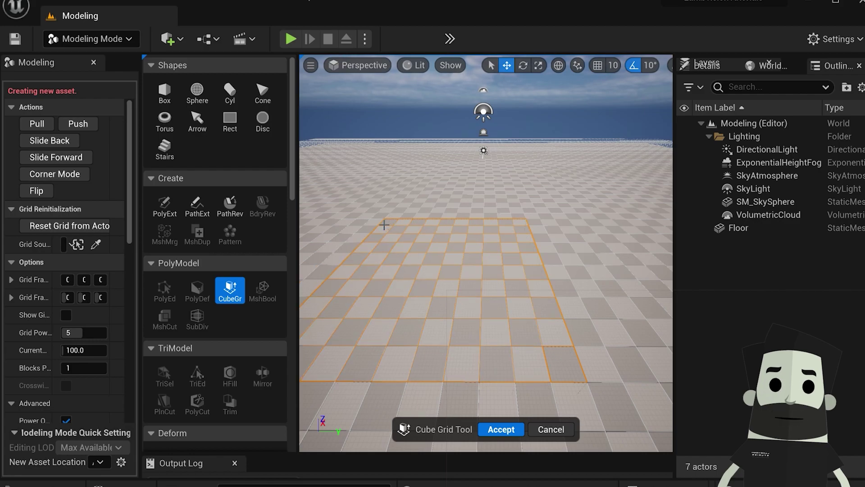
{"action": "left_click_drag", "start_coordinate": [395, 266], "coordinate": [409, 336]}
{"action": "left_click_drag", "start_coordinate": [376, 298], "coordinate": [405, 301]}
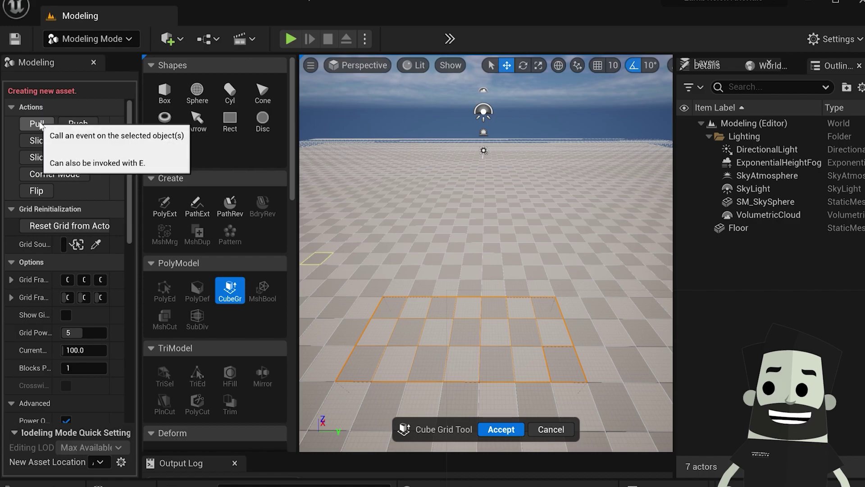
Pull the selected seven-by-three grid area up into a block, one grid step at a time
{"action": "key", "text": "e"}
{"action": "key", "text": "e"}
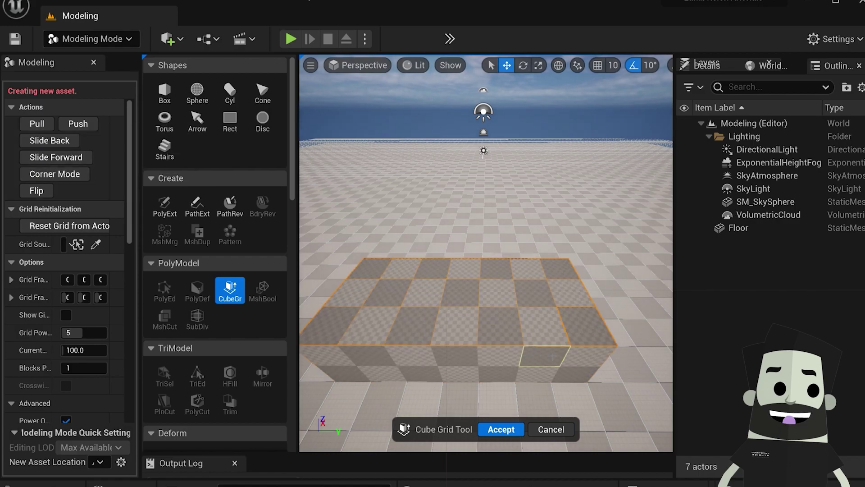
{"action": "right_click_drag", "start_coordinate": [552, 356], "coordinate": [556, 353]}
{"action": "key", "text": "e"}
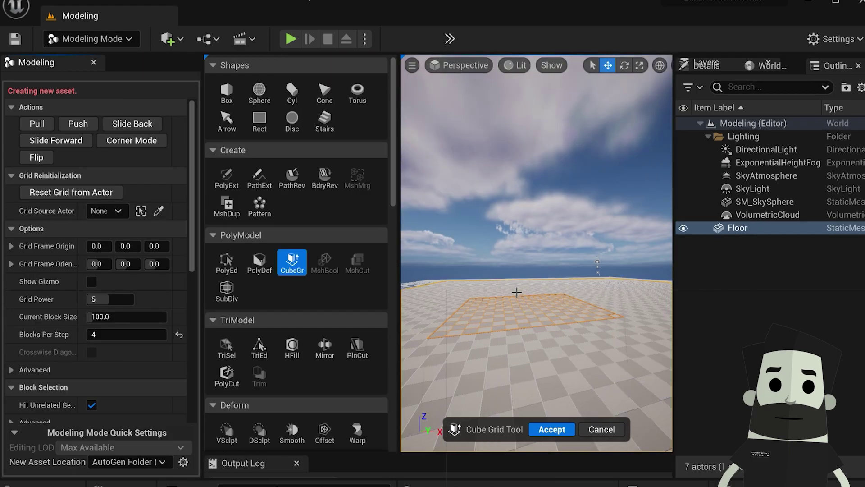
Select a new large rectangle of floor grid squares and set Blocks Per Step to 1
{"action": "right_click_drag", "start_coordinate": [518, 293], "coordinate": [634, 307]}
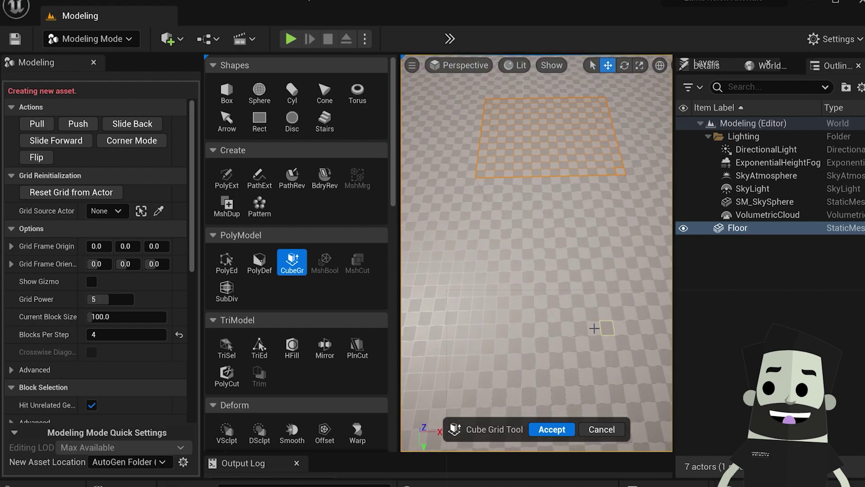
{"action": "left_click_drag", "start_coordinate": [594, 328], "coordinate": [523, 285]}
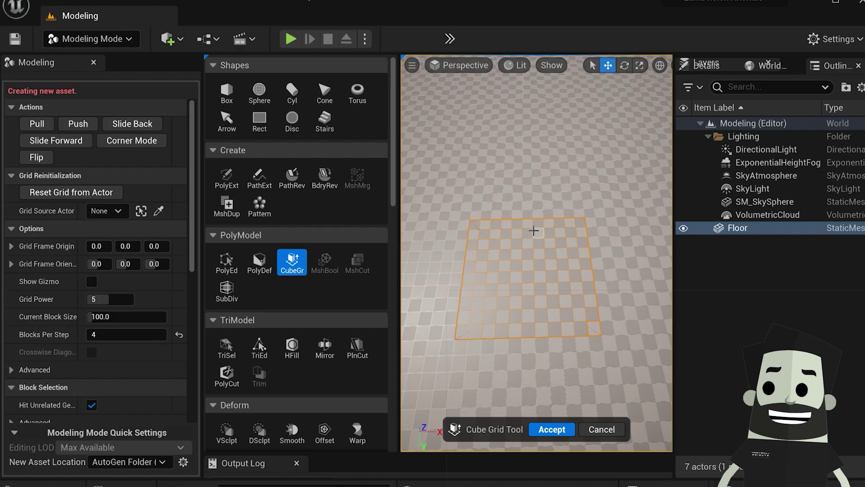
{"action": "left_click", "coordinate": [126, 335]}
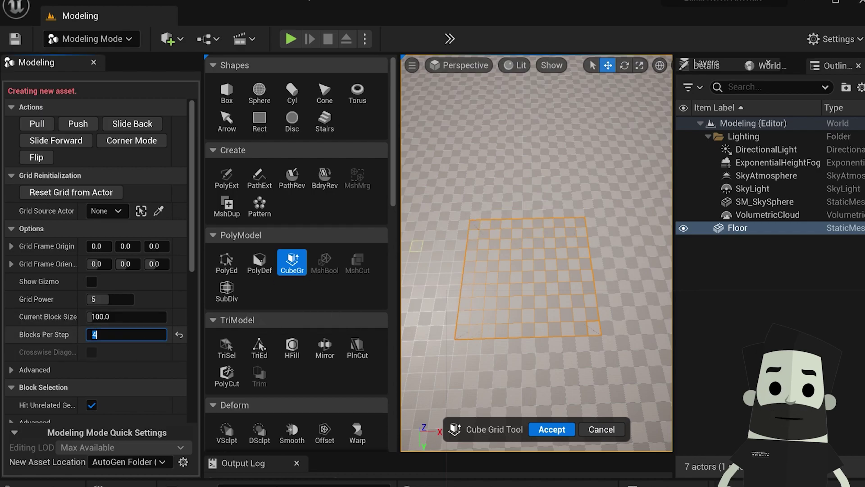
{"action": "type", "text": "1"}
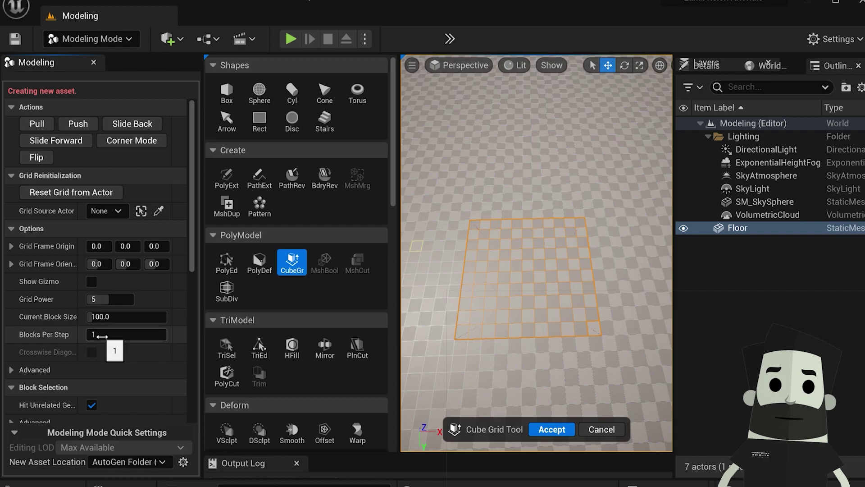
{"action": "key", "text": "Return"}
Pull the selected floor area up by a single one-block step, and undo that pull
{"action": "right_click_drag", "start_coordinate": [530, 330], "coordinate": [455, 270]}
{"action": "key", "text": "e"}
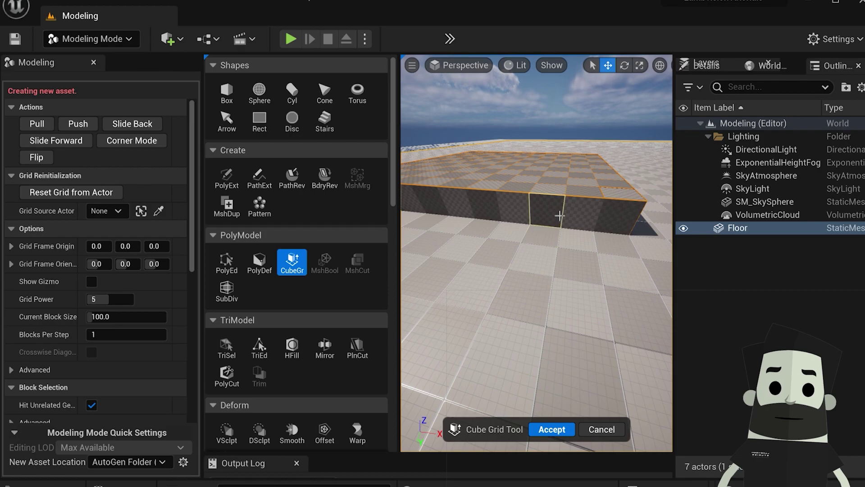
{"action": "right_click_drag", "start_coordinate": [563, 248], "coordinate": [590, 232]}
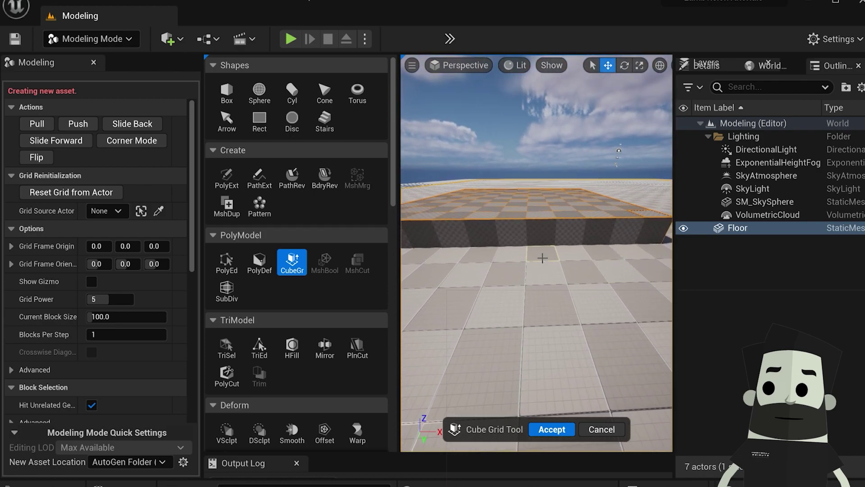
{"action": "key", "text": "ctrl+z"}
{"action": "right_click_drag", "start_coordinate": [542, 269], "coordinate": [539, 264]}
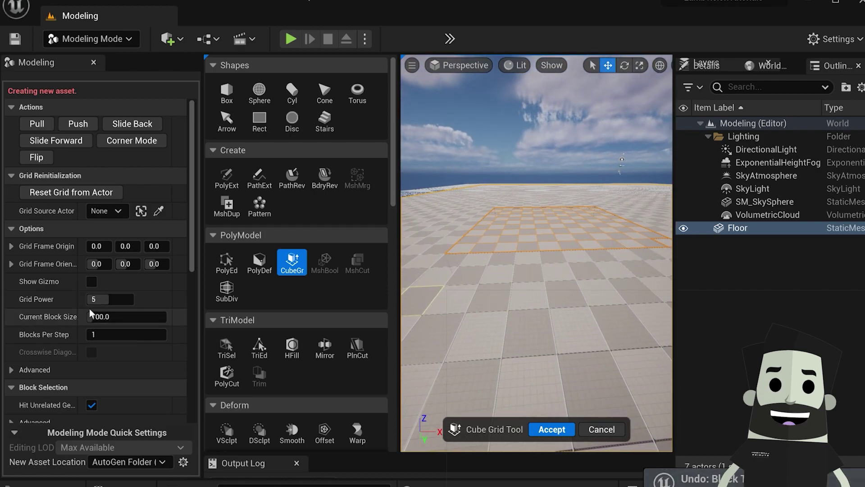
Set Blocks Per Step to 5 and pull the selected floor area up by one step
{"action": "left_click", "coordinate": [108, 334]}
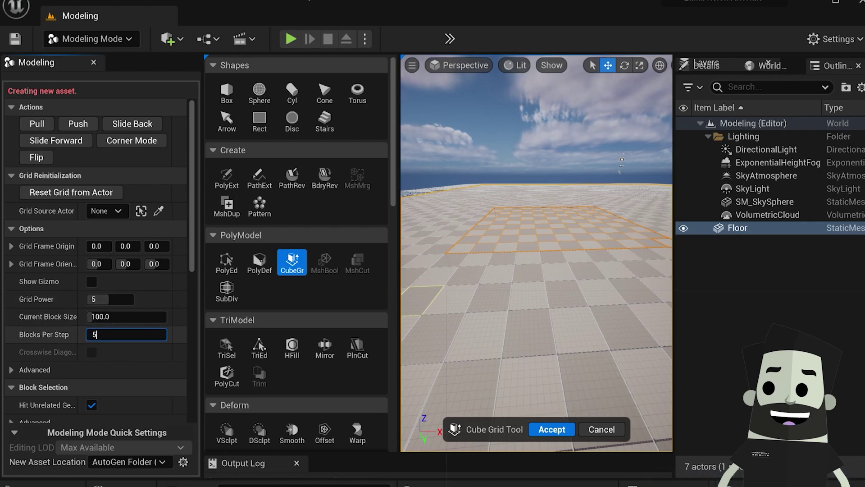
{"action": "left_click", "coordinate": [140, 369]}
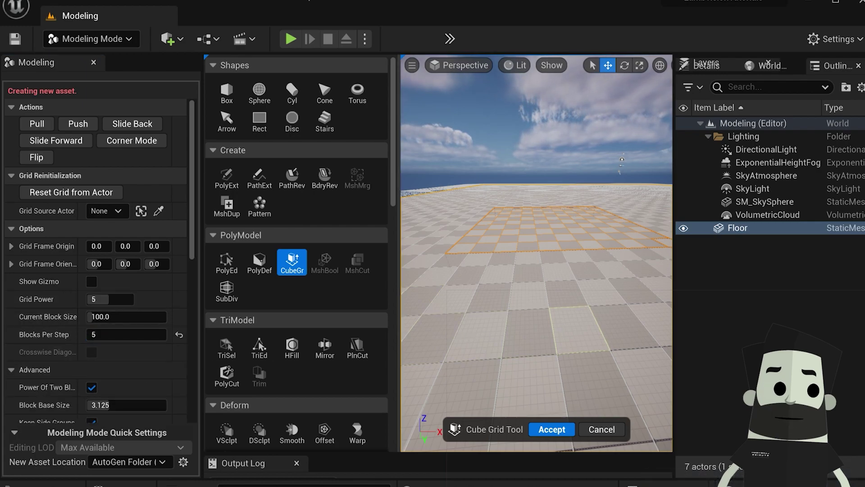
{"action": "right_click_drag", "start_coordinate": [560, 328], "coordinate": [560, 315]}
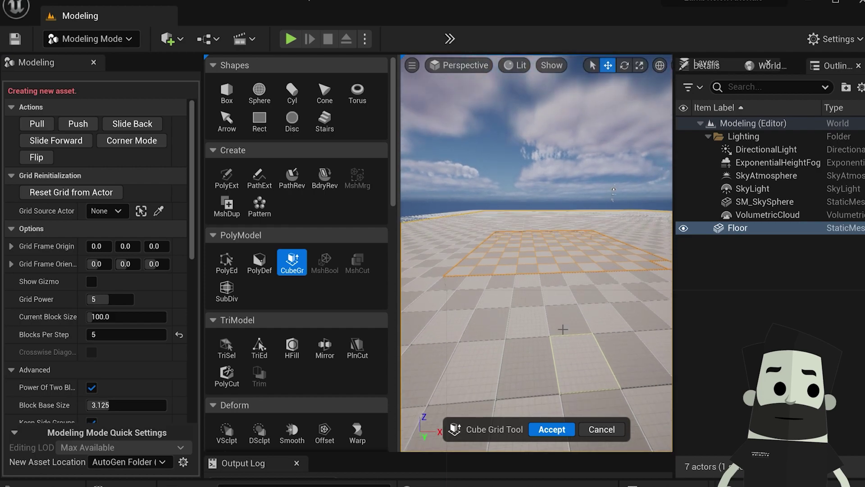
{"action": "left_click", "coordinate": [37, 123]}
{"action": "right_click_drag", "start_coordinate": [536, 316], "coordinate": [523, 315]}
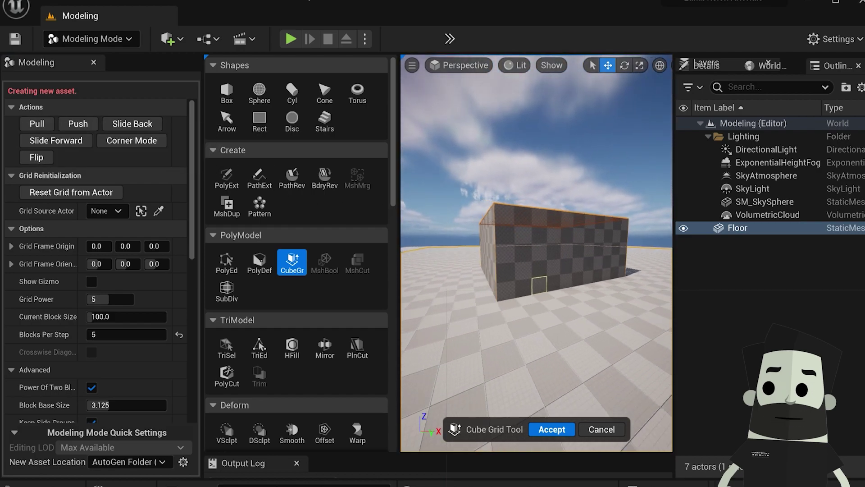
Set Blocks Per Step to 10 and pull the block's top up by one more step
{"action": "right_click_drag", "start_coordinate": [540, 286], "coordinate": [534, 285]}
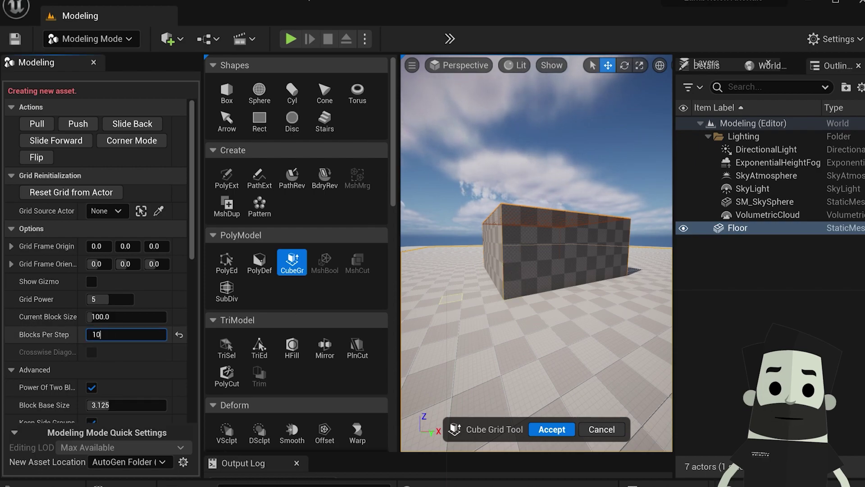
{"action": "key", "text": "Return"}
{"action": "key", "text": "e"}
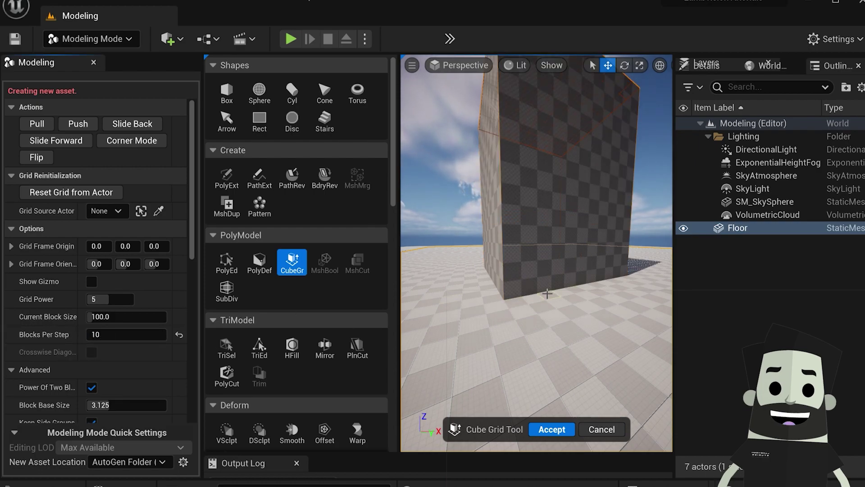
{"action": "right_click_drag", "start_coordinate": [600, 247], "coordinate": [590, 225]}
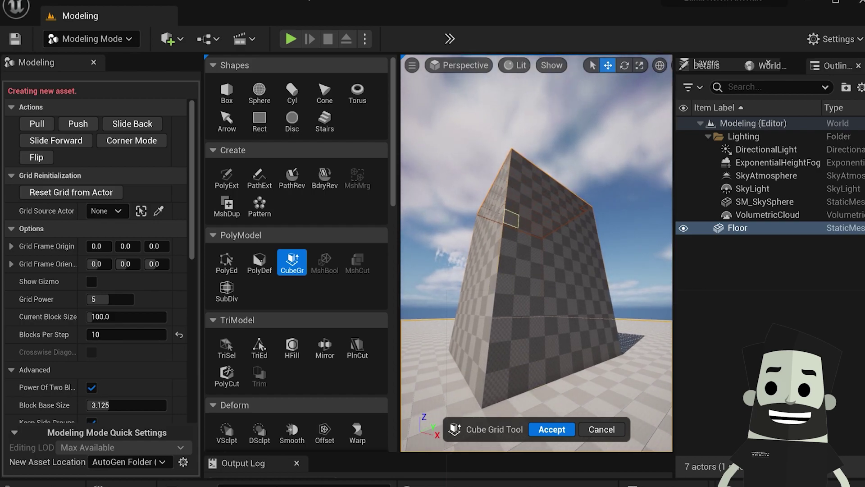
Select a second area of floor squares near the tall block and pull it up by 10 blocks
{"action": "key", "text": "d"}
{"action": "right_click_drag", "start_coordinate": [526, 172], "coordinate": [511, 172]}
{"action": "right_click_drag", "start_coordinate": [534, 271], "coordinate": [509, 315]}
{"action": "key", "text": "a"}
{"action": "left_click_drag", "start_coordinate": [617, 315], "coordinate": [497, 230]}
{"action": "key", "text": "e"}
{"action": "key", "text": "s"}
{"action": "right_click_drag", "start_coordinate": [534, 298], "coordinate": [574, 267]}
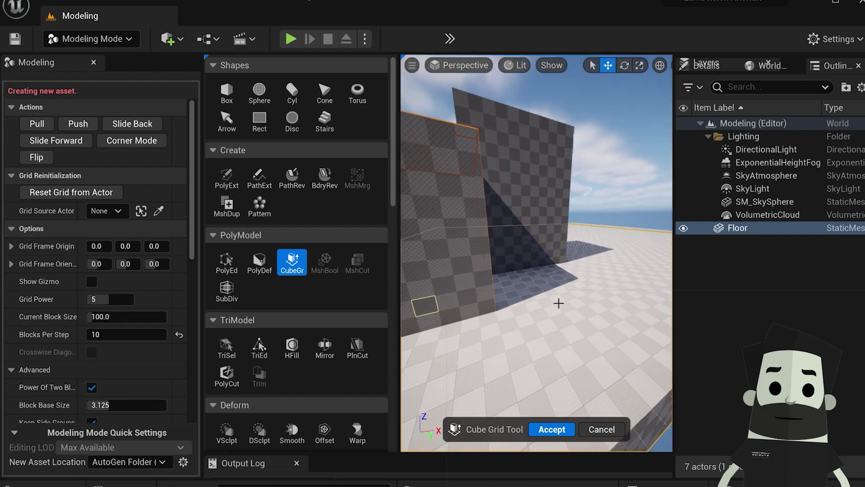
Select the shaded floor squares between the two blocks and pull them up by one 10-block step
{"action": "left_click_drag", "start_coordinate": [594, 285], "coordinate": [577, 273]}
{"action": "left_click_drag", "start_coordinate": [534, 247], "coordinate": [500, 269]}
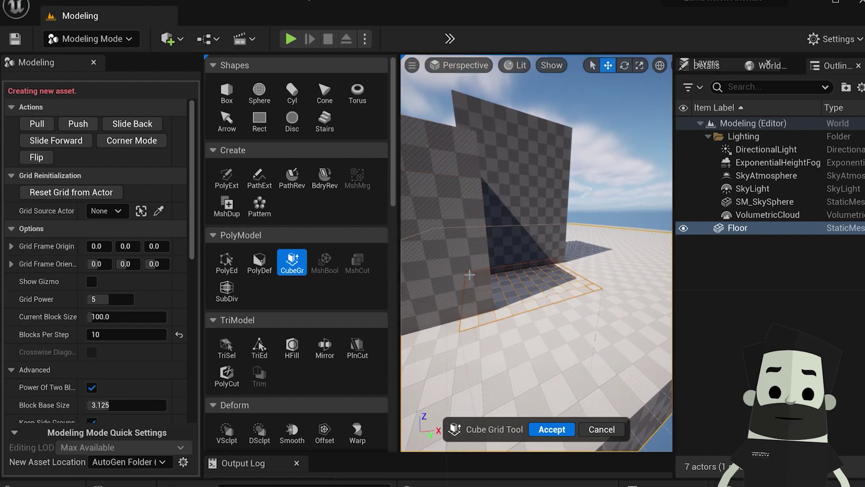
{"action": "key", "text": "e"}
{"action": "right_click_drag", "start_coordinate": [583, 353], "coordinate": [621, 349]}
Raise another building-like block from a fresh patch of floor squares with a 10-block pull
{"action": "key", "text": "s"}
{"action": "key", "text": "d"}
{"action": "left_click_drag", "start_coordinate": [540, 328], "coordinate": [535, 344]}
{"action": "key", "text": "e"}
{"action": "right_click_drag", "start_coordinate": [536, 344], "coordinate": [610, 326]}
Select a small area of squares near the floor's edge, behind the tall block, and pull it up 10 blocks
{"action": "key", "text": "d"}
{"action": "left_click_drag", "start_coordinate": [571, 312], "coordinate": [562, 344]}
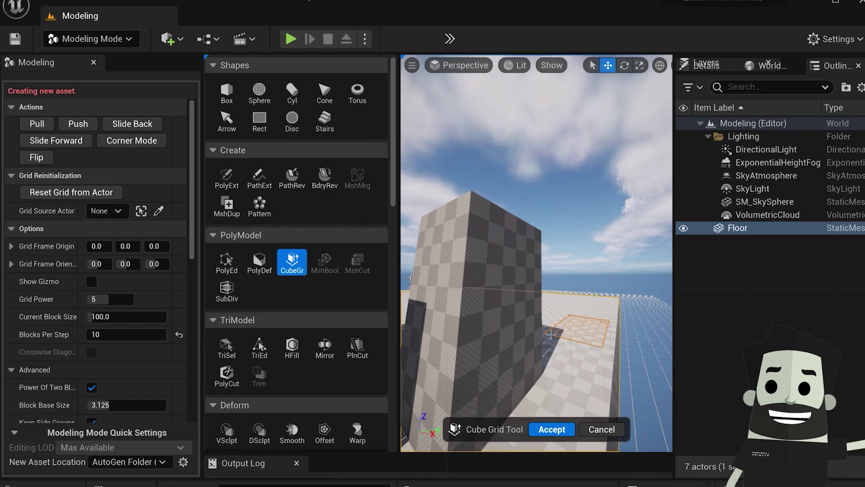
{"action": "key", "text": "e"}
{"action": "right_click_drag", "start_coordinate": [567, 361], "coordinate": [468, 408]}
{"action": "key", "text": "d"}
Undo the extra blocks and selections, back to the first tall block alone
{"action": "key", "text": "ctrl+z"}
{"action": "key", "text": "ctrl+z"}
{"action": "key", "text": "ctrl+z"}
{"action": "key", "text": "ctrl+z"}
{"action": "key", "text": "ctrl+z"}
{"action": "key", "text": "ctrl+z"}
{"action": "key", "text": "ctrl+z"}
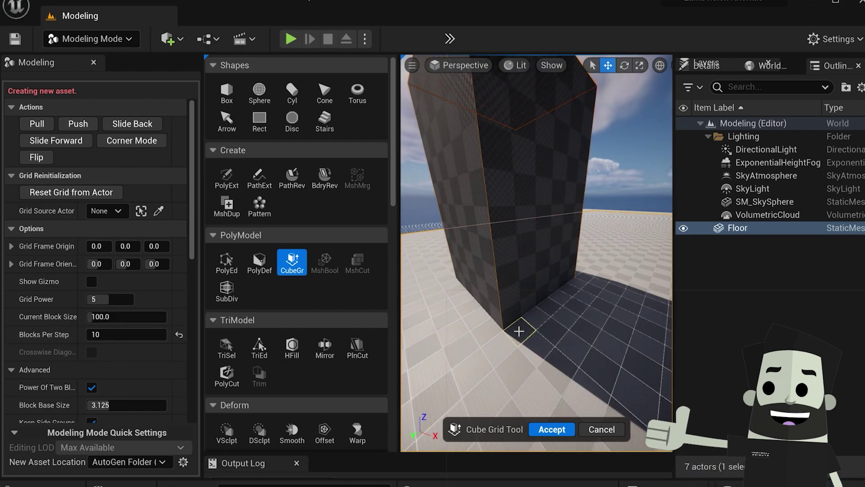
{"action": "right_click_drag", "start_coordinate": [517, 332], "coordinate": [513, 292]}
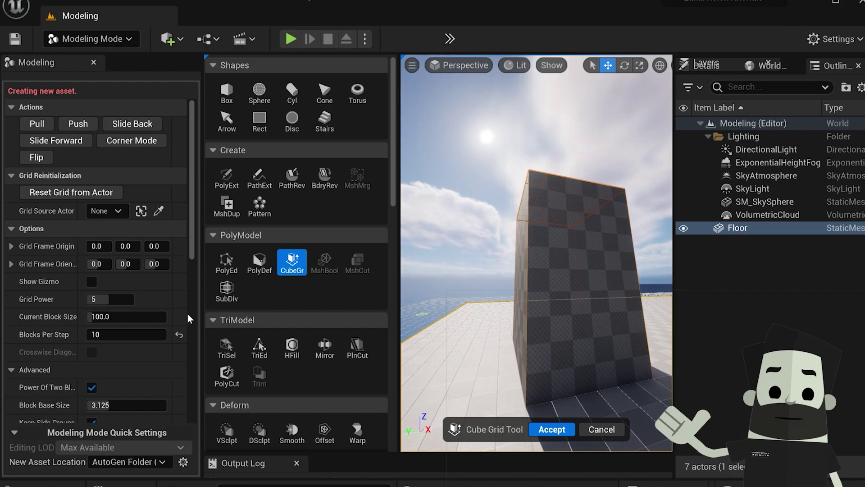
Set Blocks Per Step to 1 and hollow out the tall block by pushing its central 4-by-4 top squares downward
{"action": "left_click", "coordinate": [119, 335]}
{"action": "type", "text": "1"}
{"action": "key", "text": "Return"}
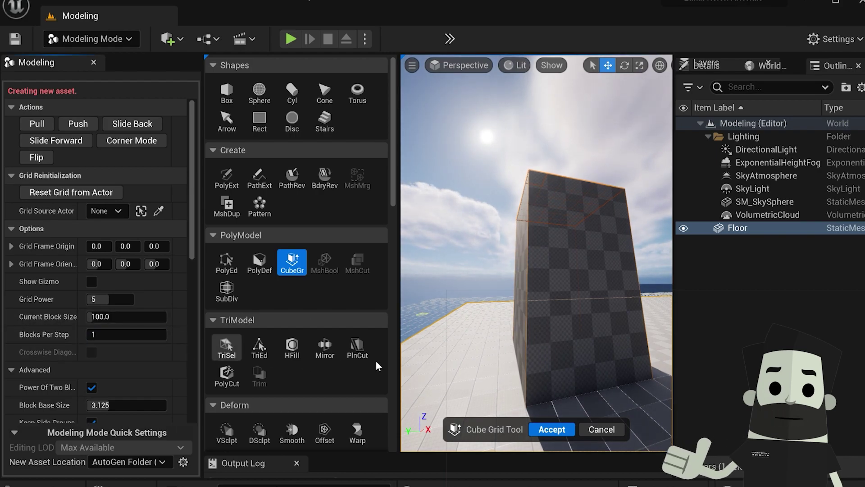
{"action": "right_click_drag", "start_coordinate": [522, 333], "coordinate": [504, 365]}
{"action": "right_click_drag", "start_coordinate": [505, 297], "coordinate": [512, 292]}
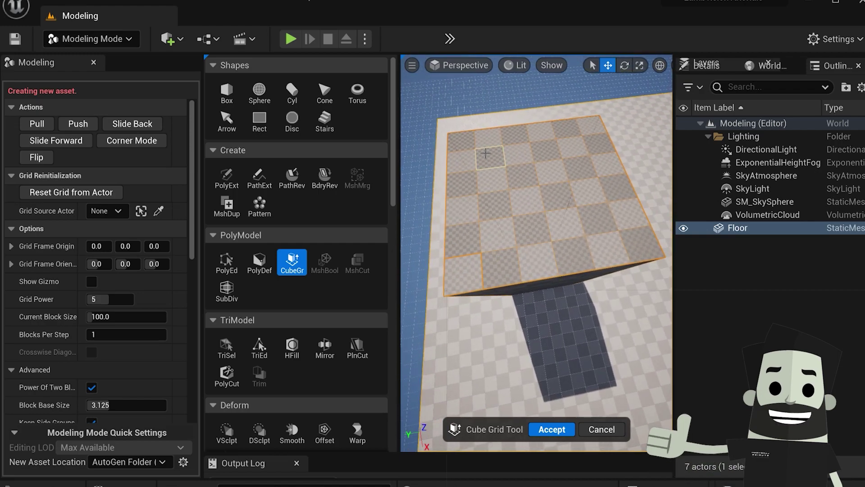
{"action": "left_click_drag", "start_coordinate": [486, 156], "coordinate": [591, 208]}
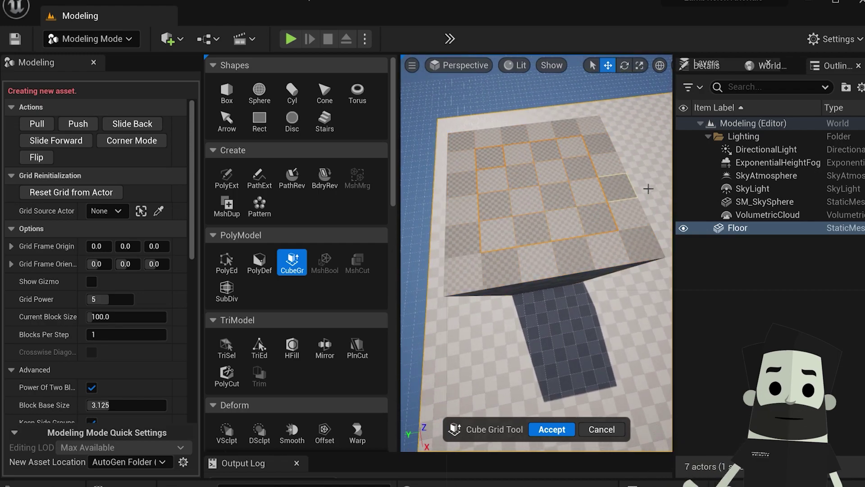
{"action": "key", "text": "q"}
{"action": "key", "text": "q"}
{"action": "key", "text": "w"}
{"action": "mouse_move", "coordinate": [565, 246]}
{"action": "right_mouse_down"}
{"action": "mouse_move", "coordinate": [563, 234]}
{"action": "mouse_move", "coordinate": [561, 253]}
{"action": "right_mouse_up"}
{"action": "scroll", "coordinate": [454, 148], "scroll_direction": "down", "scroll_amount": 3}
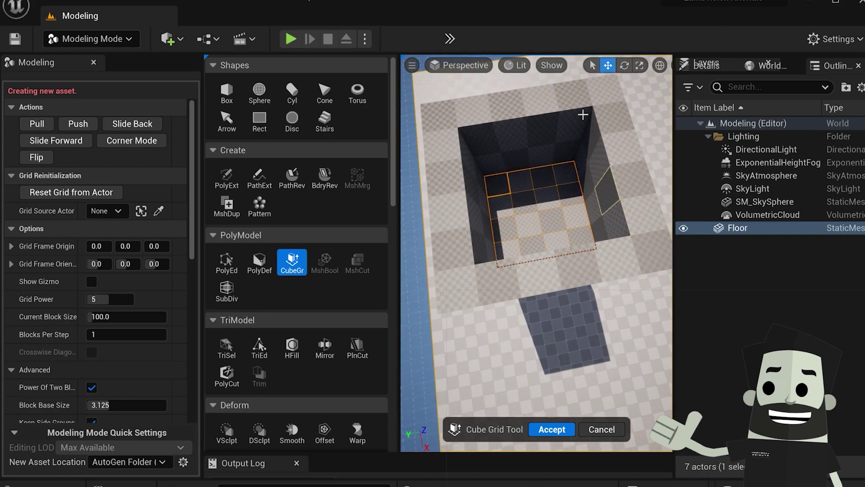
Try to cut a ground-level doorway, one block wide and two blocks high, through the tall block's front wall
{"action": "key", "text": "w"}
{"action": "right_click_drag", "start_coordinate": [569, 244], "coordinate": [562, 243]}
{"action": "left_click_drag", "start_coordinate": [548, 258], "coordinate": [548, 260], "text": "alt"}
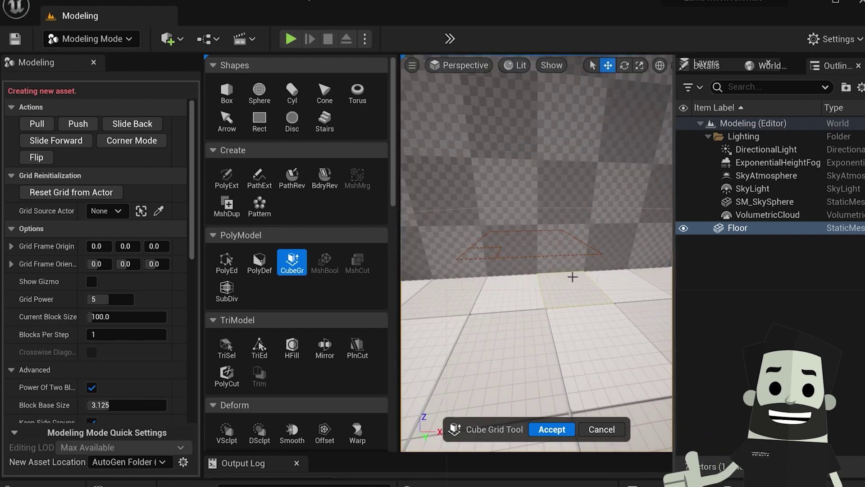
{"action": "right_click_drag", "start_coordinate": [543, 274], "coordinate": [543, 279]}
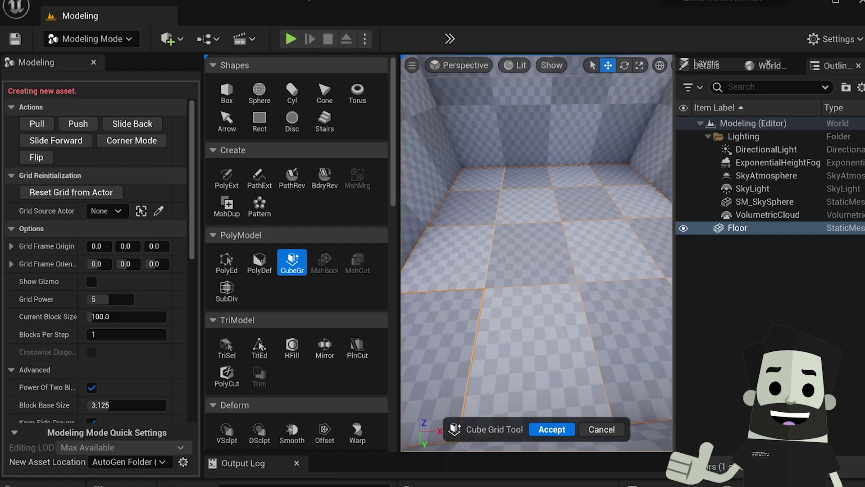
{"action": "right_click_drag", "start_coordinate": [586, 309], "coordinate": [593, 310]}
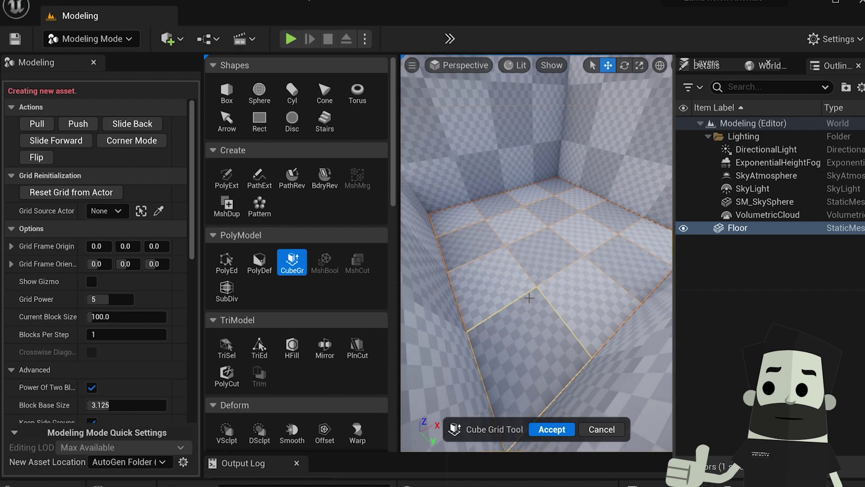
{"action": "right_click_drag", "start_coordinate": [571, 309], "coordinate": [525, 266]}
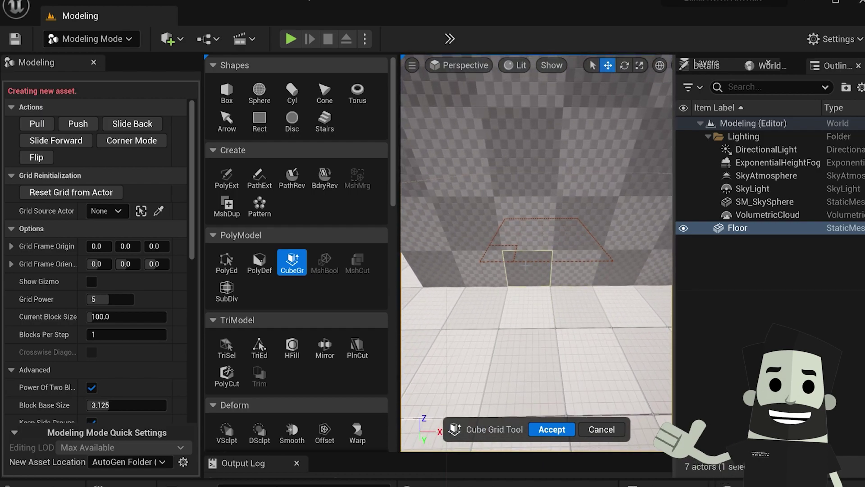
{"action": "key", "text": "q"}
{"action": "right_click_drag", "start_coordinate": [544, 294], "coordinate": [542, 269]}
{"action": "key", "text": "w"}
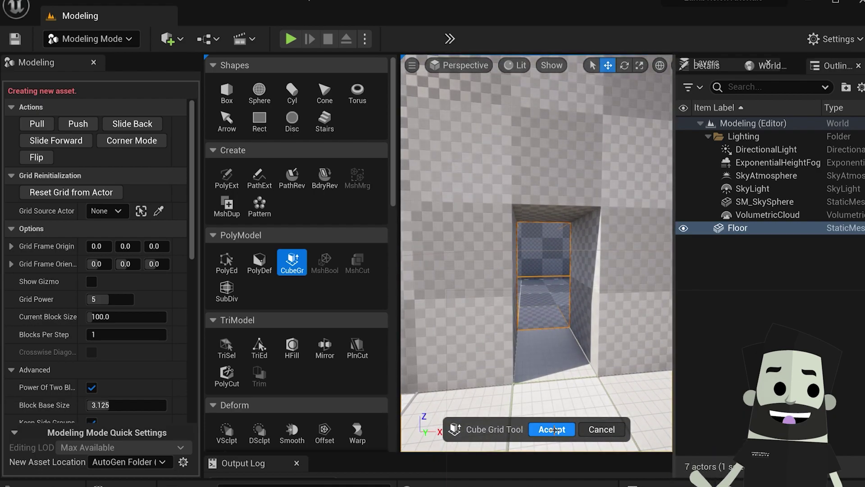
{"action": "scroll", "coordinate": [536, 252], "scroll_direction": "down", "scroll_amount": 5}
{"action": "key", "text": "d"}
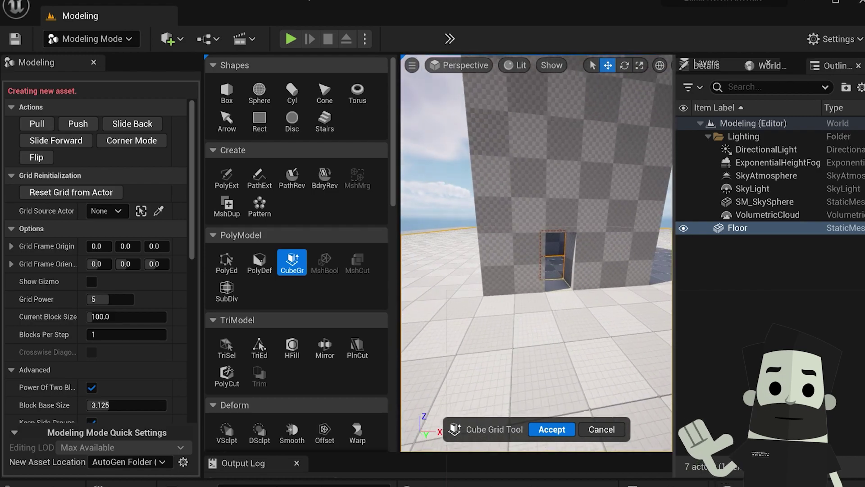
Cut an opening one block wide and two blocks high through the front wall, starting two blocks above the ground
{"action": "right_click_drag", "start_coordinate": [543, 270], "coordinate": [533, 269]}
{"action": "key", "text": "w"}
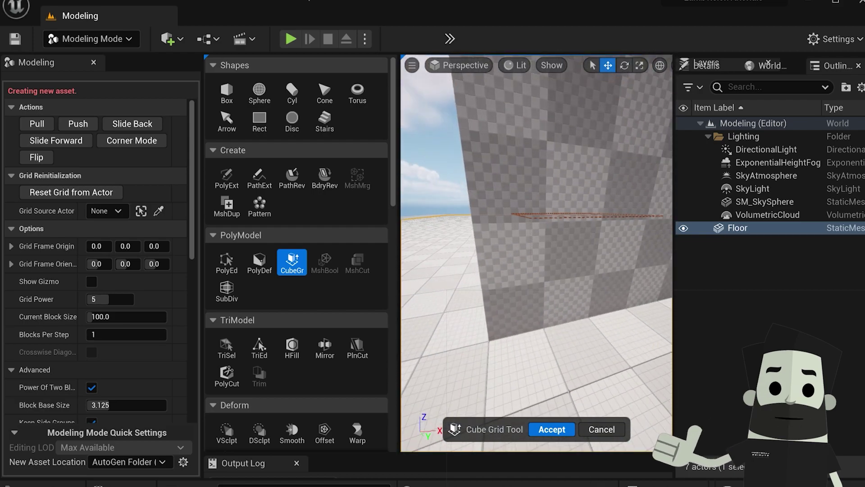
{"action": "right_click_drag", "start_coordinate": [536, 254], "coordinate": [563, 279]}
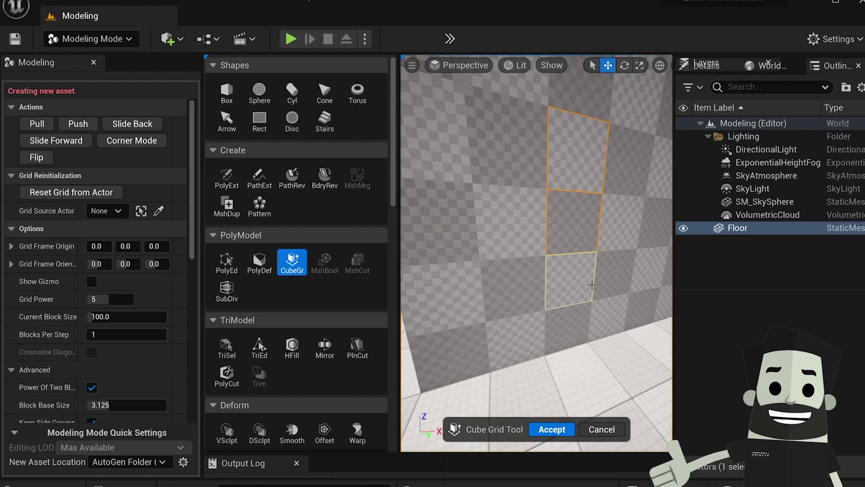
{"action": "right_click_drag", "start_coordinate": [536, 254], "coordinate": [534, 270]}
{"action": "key", "text": "w"}
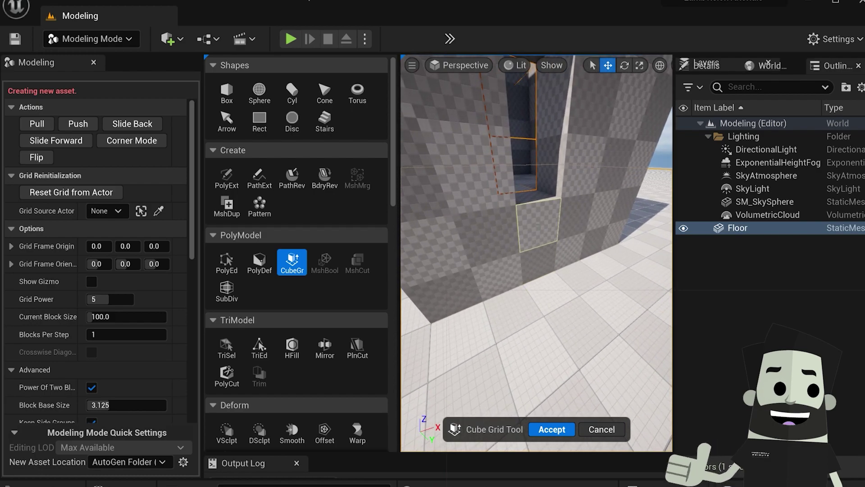
{"action": "left_click_drag", "start_coordinate": [529, 203], "coordinate": [512, 218], "text": "alt"}
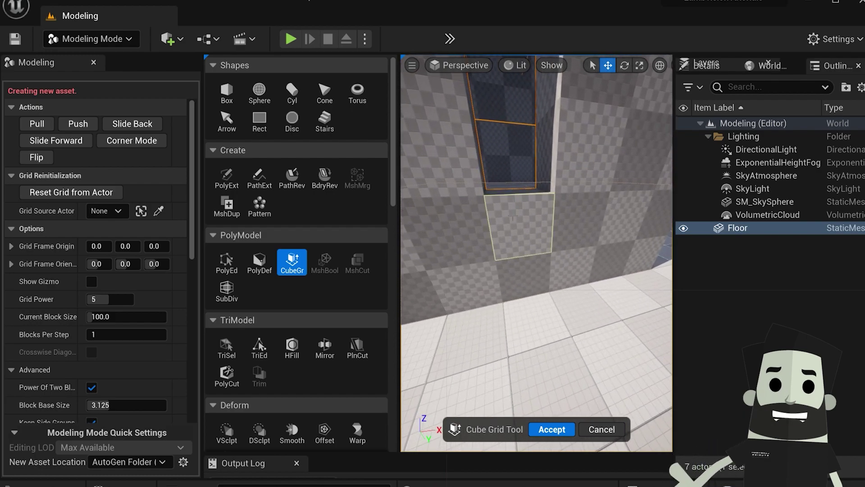
{"action": "scroll", "coordinate": [511, 220], "scroll_direction": "down", "scroll_amount": 6}
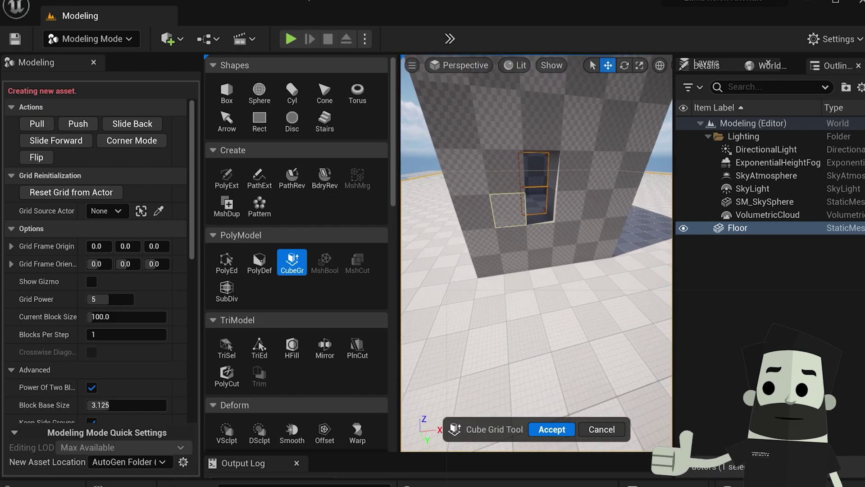
Pull the wall area three blocks wide and two blocks high beneath the opening outward into a platform
{"action": "key", "text": "e"}
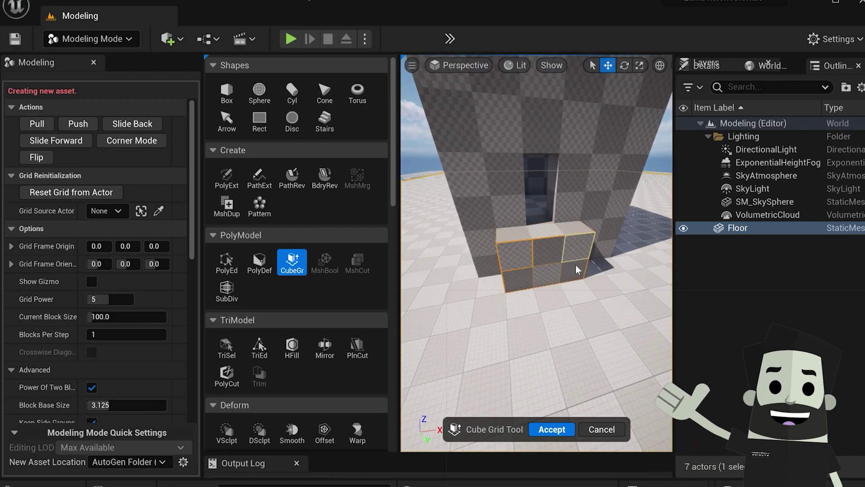
{"action": "right_click_drag", "start_coordinate": [590, 315], "coordinate": [450, 322]}
{"action": "key", "text": "d"}
{"action": "key", "text": "w"}
{"action": "key", "text": "d"}
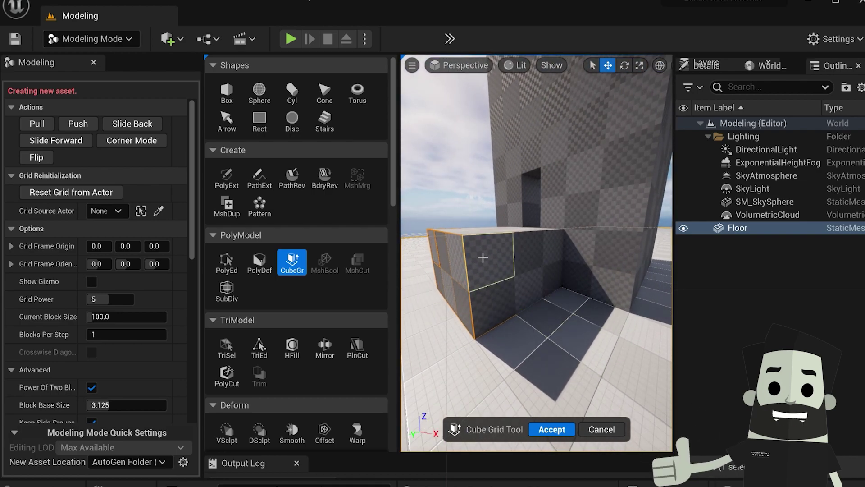
Select the platform's side squares and pull them outward to extend the platform sideways along the front wall
{"action": "left_click_drag", "start_coordinate": [483, 256], "coordinate": [550, 279]}
{"action": "key", "text": "a"}
{"action": "right_click_drag", "start_coordinate": [550, 280], "coordinate": [583, 291]}
{"action": "key", "text": "e"}
{"action": "key", "text": "e"}
{"action": "right_click_drag", "start_coordinate": [559, 263], "coordinate": [559, 293]}
{"action": "key", "text": "s"}
Select 3-by-3 squares on top of the extension, lower their two outer corners two blocks in Corner Mode to form a ramp, and accept the mesh
{"action": "left_click_drag", "start_coordinate": [560, 262], "coordinate": [503, 208]}
{"action": "key", "text": "w"}
{"action": "right_click_drag", "start_coordinate": [523, 258], "coordinate": [507, 276]}
{"action": "key", "text": "s"}
{"action": "key", "text": "w"}
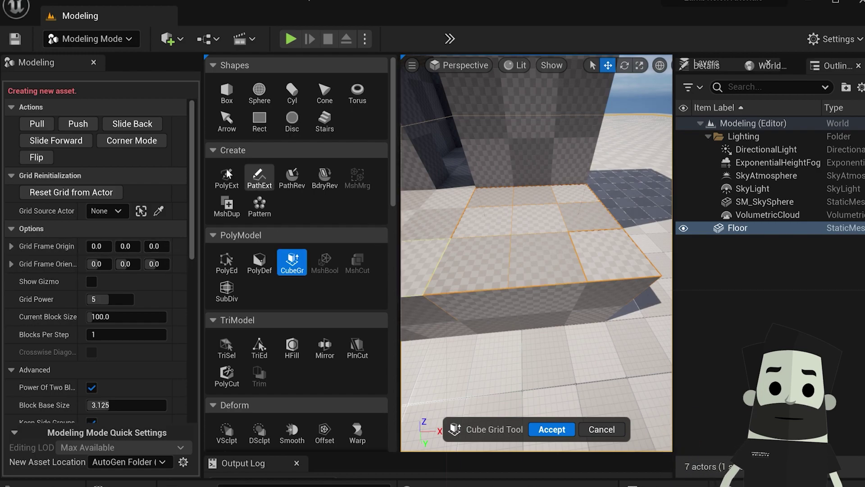
{"action": "left_click", "coordinate": [132, 140]}
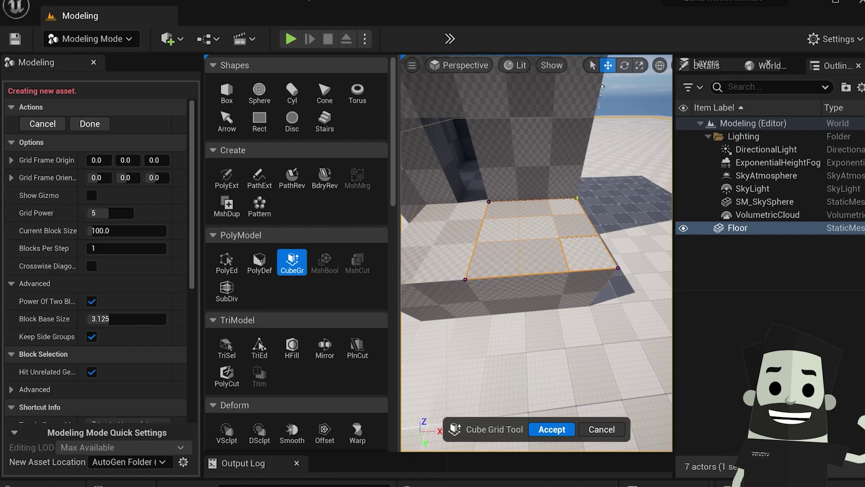
{"action": "right_click_drag", "start_coordinate": [546, 282], "coordinate": [486, 282]}
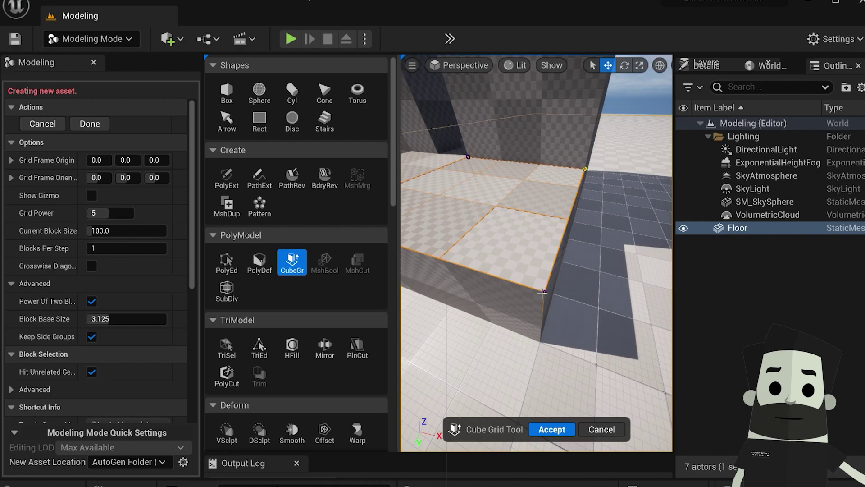
{"action": "right_click_drag", "start_coordinate": [543, 292], "coordinate": [559, 282]}
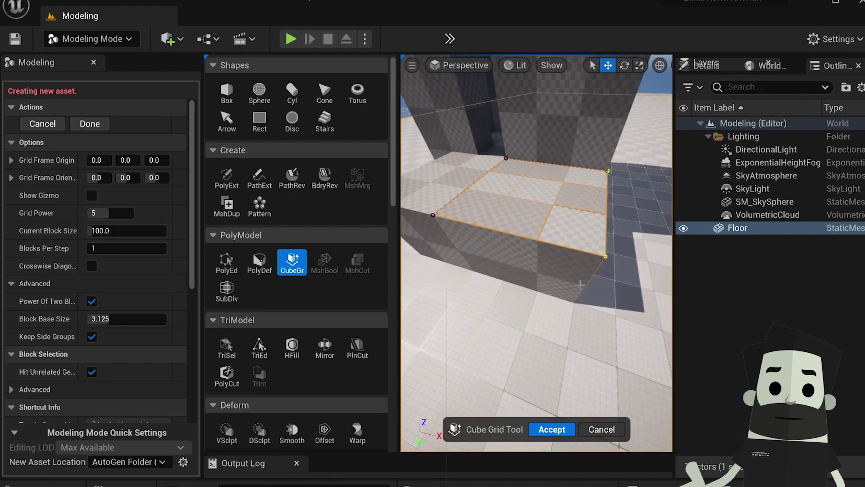
{"action": "key", "text": "q"}
{"action": "key", "text": "q"}
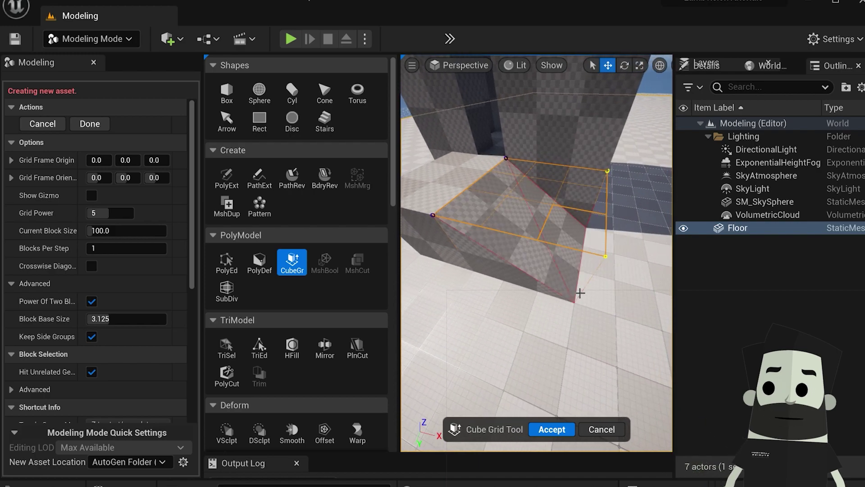
{"action": "right_click_drag", "start_coordinate": [560, 315], "coordinate": [562, 377]}
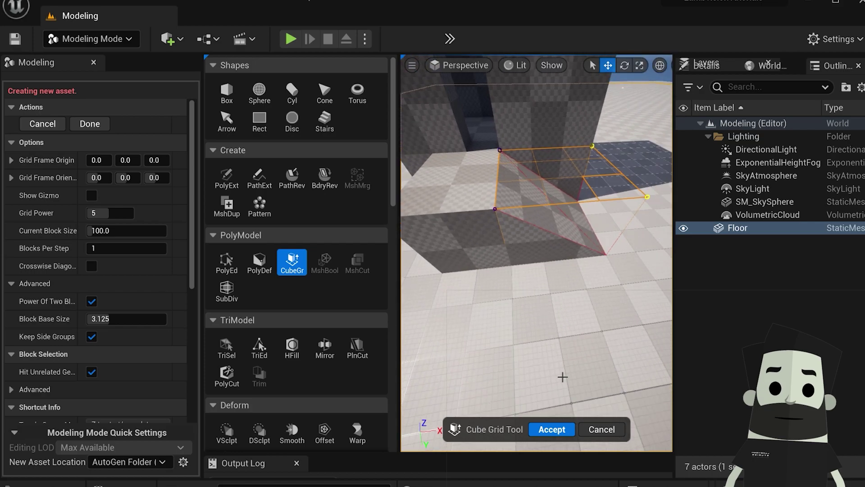
{"action": "right_click_drag", "start_coordinate": [548, 344], "coordinate": [547, 345]}
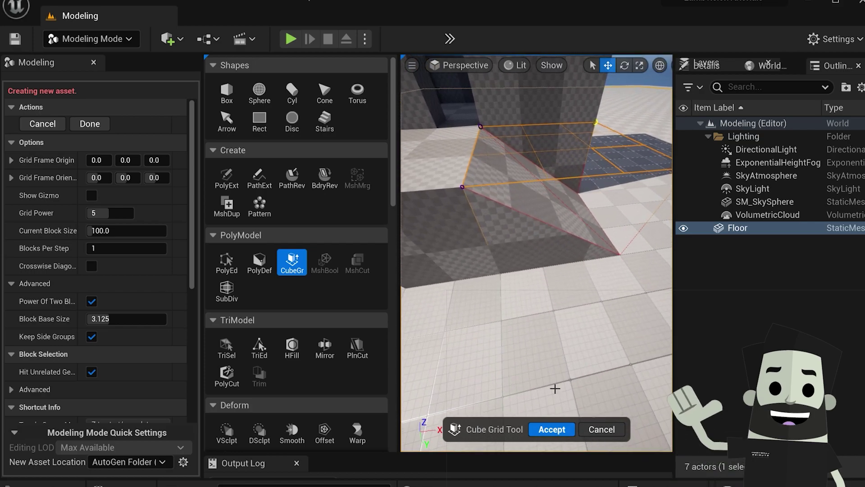
{"action": "left_click", "coordinate": [549, 427]}
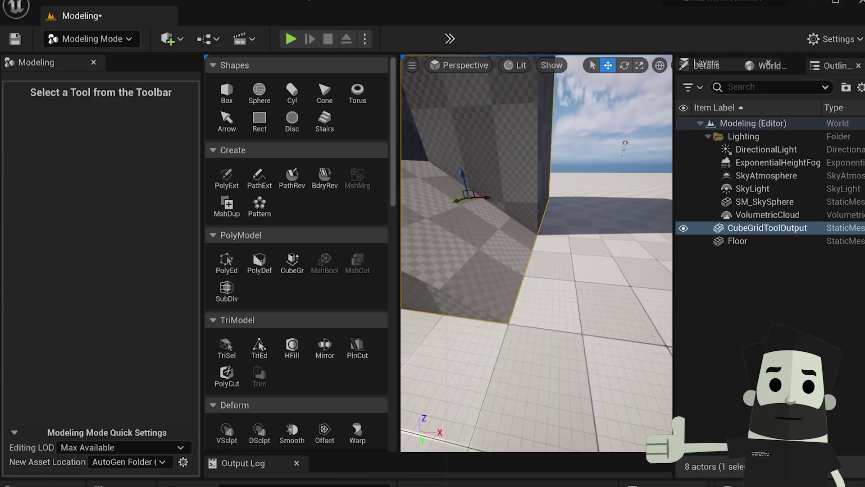
Play the level and run the character up the ramp and through the opening into the hollow building
{"action": "right_click_drag", "start_coordinate": [567, 325], "coordinate": [558, 311]}
{"action": "left_click", "coordinate": [291, 39]}
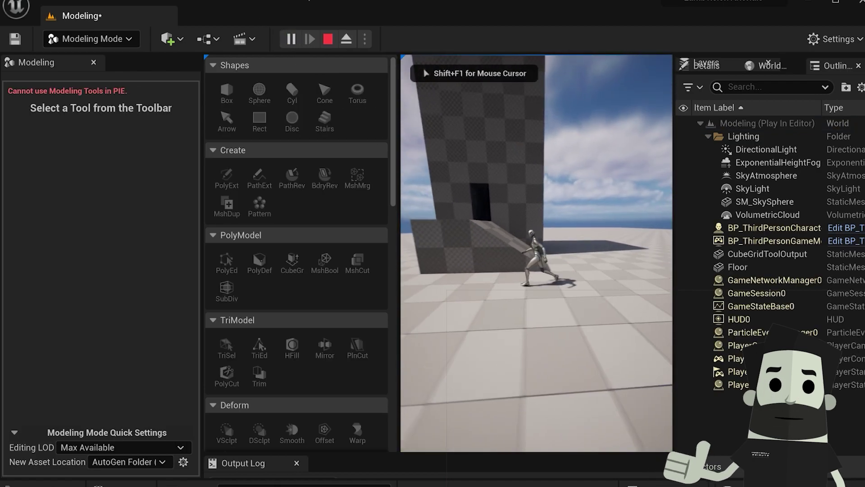
{"action": "key", "text": "w"}
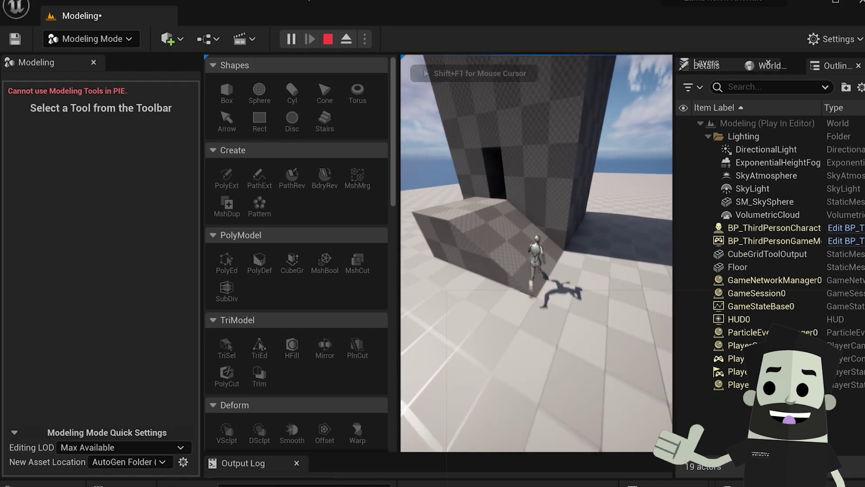
{"action": "key", "text": "w"}
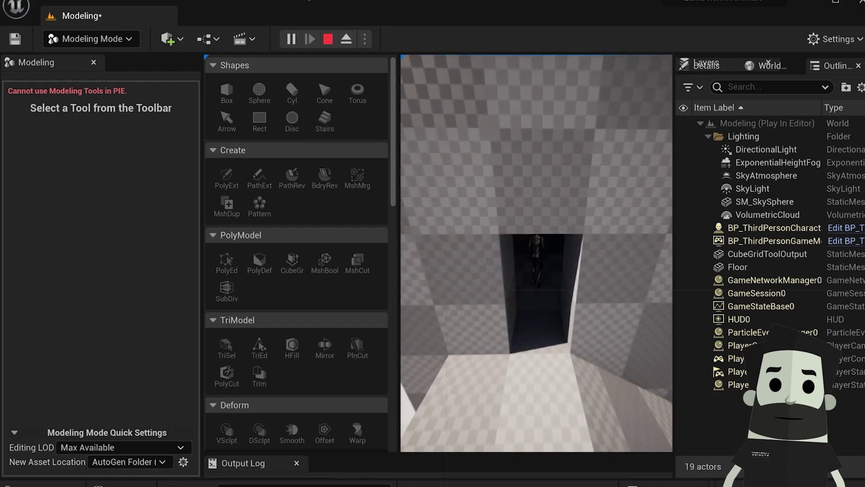
{"action": "key", "text": "w"}
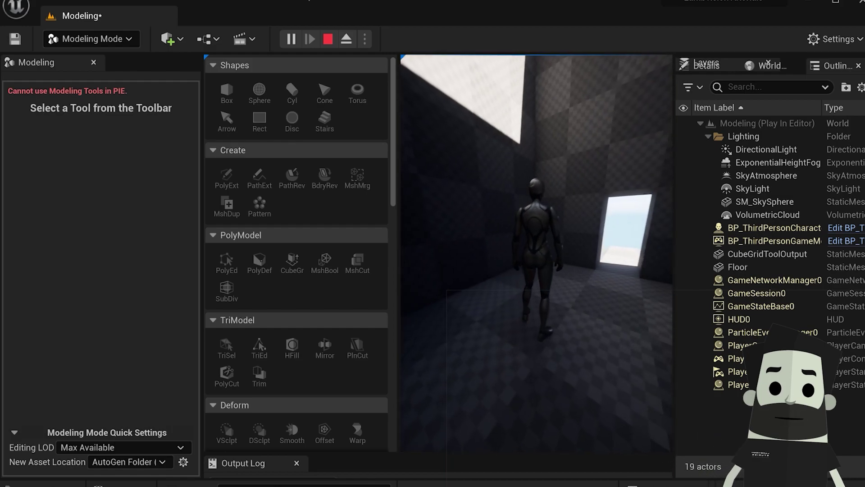
Run the character back out and down the ramp, stop the play session, and view the building from above
{"action": "key", "text": "w"}
{"action": "key", "text": "w"}
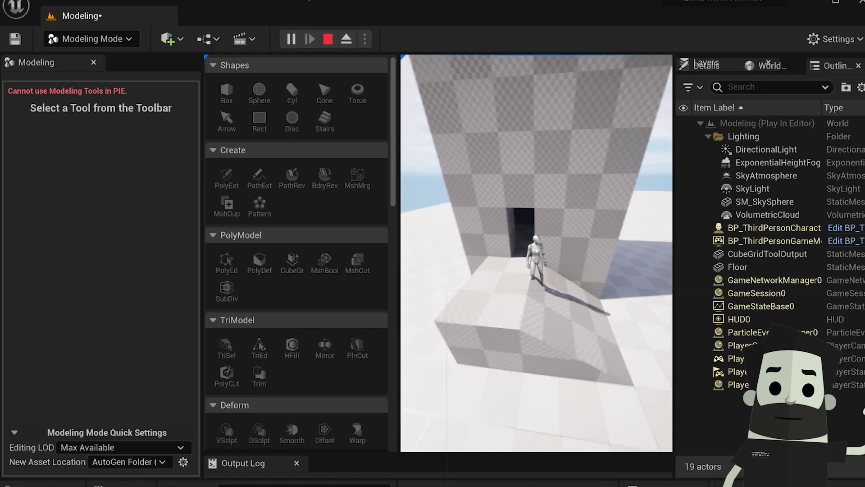
{"action": "key", "text": "w"}
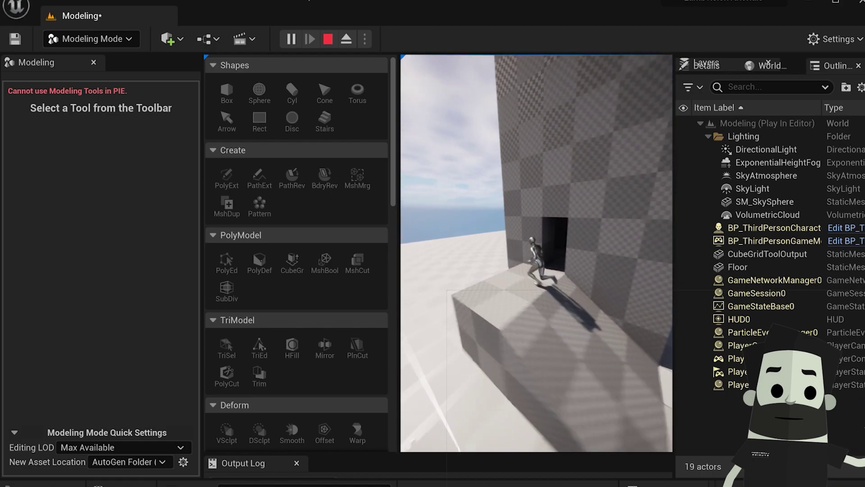
{"action": "key", "text": "s"}
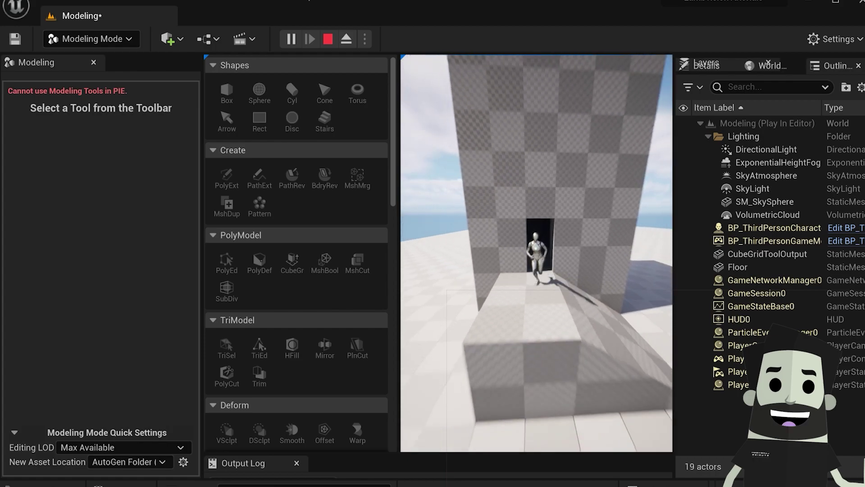
{"action": "key", "text": "d"}
{"action": "key", "text": "w"}
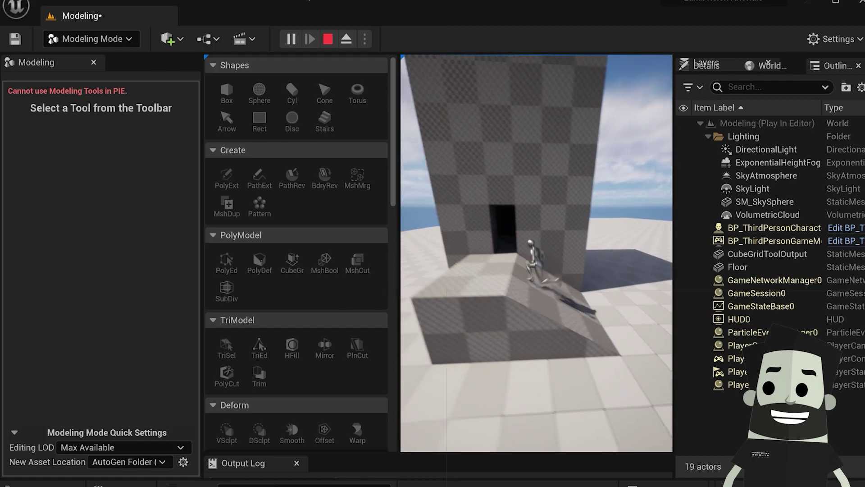
{"action": "key", "text": "w"}
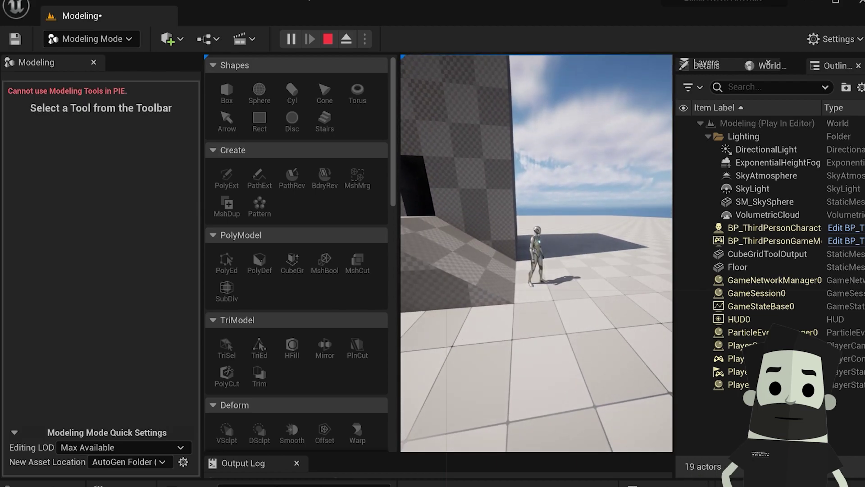
{"action": "key", "text": "Escape"}
{"action": "mouse_move", "coordinate": [536, 253]}
{"action": "right_mouse_down"}
{"action": "mouse_move", "coordinate": [491, 253]}
{"action": "mouse_move", "coordinate": [478, 238]}
{"action": "mouse_move", "coordinate": [487, 279]}
{"action": "mouse_move", "coordinate": [505, 292]}
{"action": "mouse_move", "coordinate": [536, 252]}
{"action": "right_mouse_up"}
{"action": "right_click_drag", "start_coordinate": [575, 293], "coordinate": [576, 293]}
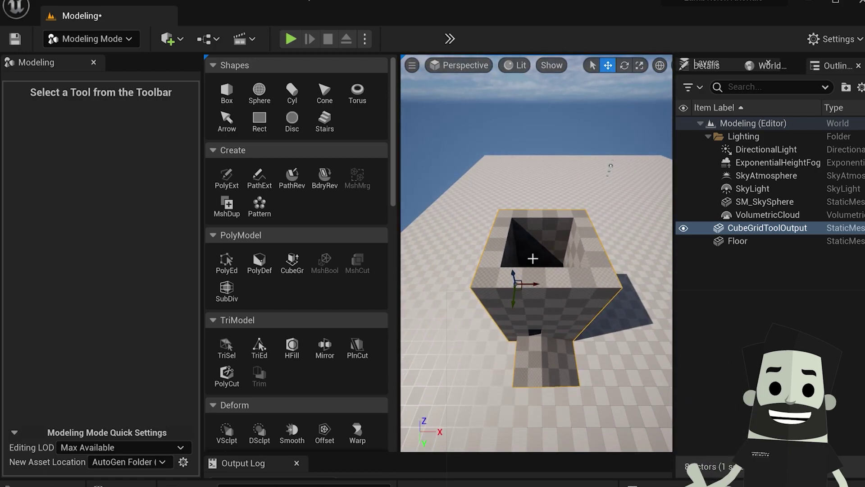
Return to Modeling Mode and start Cube Grid on the existing CubeGridToolOutput building mesh
{"action": "left_click", "coordinate": [292, 262]}
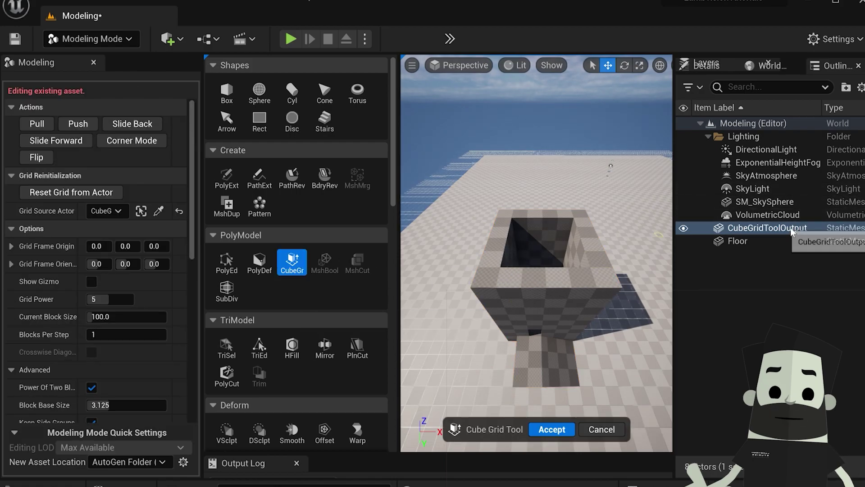
{"action": "left_click", "coordinate": [761, 228]}
{"action": "right_click_drag", "start_coordinate": [585, 279], "coordinate": [579, 300]}
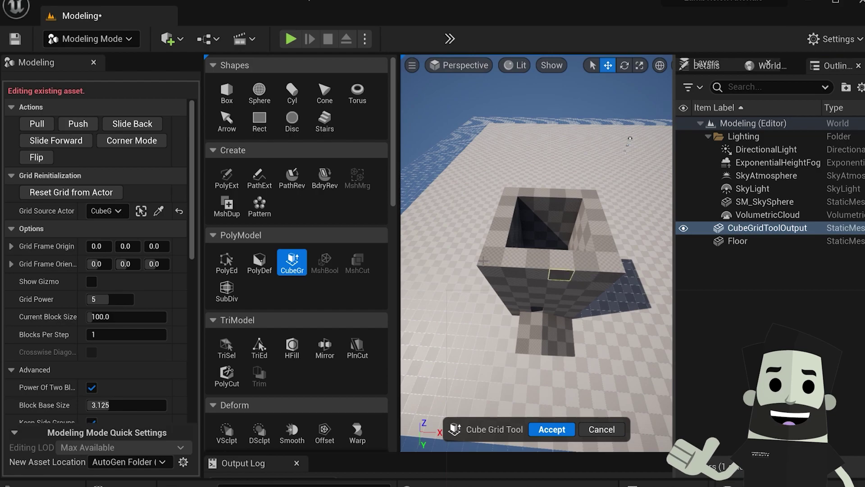
{"action": "left_click", "coordinate": [95, 42]}
{"action": "left_click", "coordinate": [93, 58]}
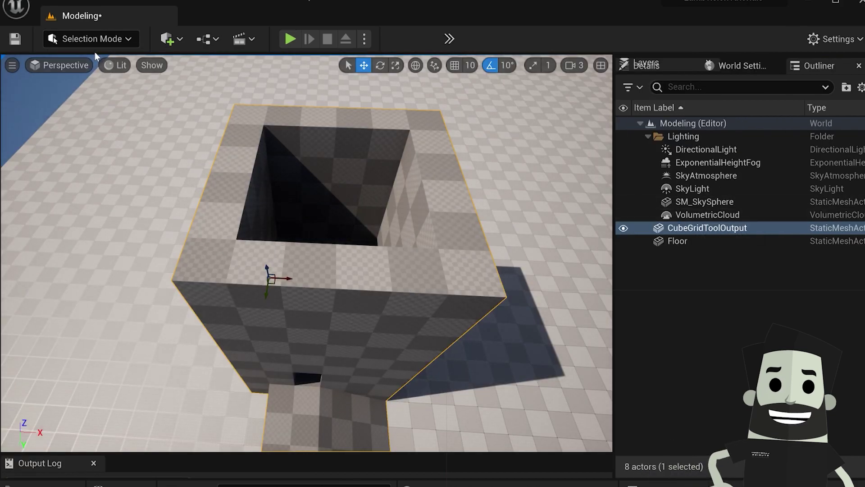
{"action": "left_click", "coordinate": [97, 39]}
{"action": "left_click", "coordinate": [115, 119]}
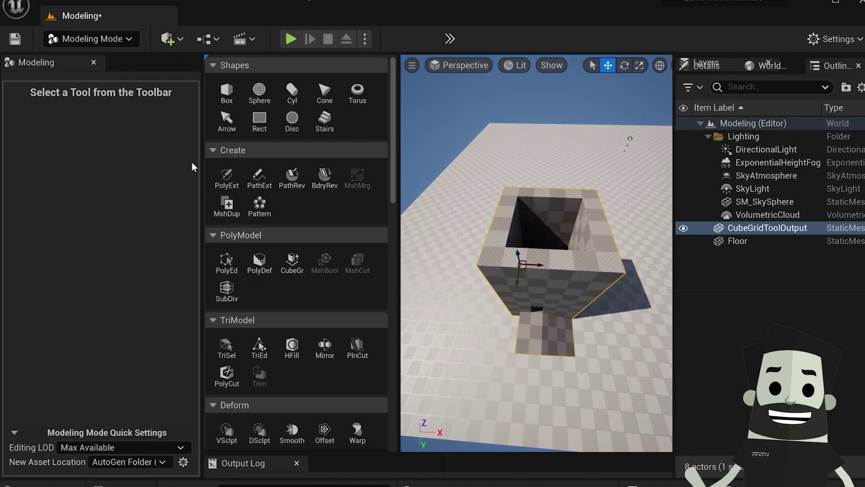
{"action": "left_click", "coordinate": [292, 261]}
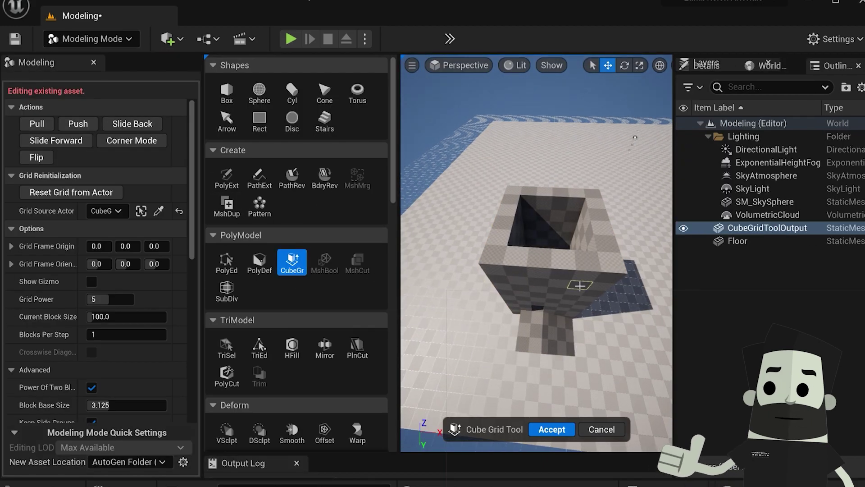
Select two stacked squares above the doorway on the front wall and push them through to cut a window
{"action": "right_click_drag", "start_coordinate": [577, 288], "coordinate": [556, 280]}
{"action": "key", "text": "w"}
{"action": "key", "text": "w"}
{"action": "key", "text": "s"}
{"action": "left_click_drag", "start_coordinate": [554, 226], "coordinate": [554, 179]}
{"action": "key", "text": "q"}
Select squares on the right side wall of the building and push them through to cut a second window
{"action": "key", "text": "d"}
{"action": "right_click_drag", "start_coordinate": [604, 225], "coordinate": [534, 200]}
{"action": "key", "text": "d"}
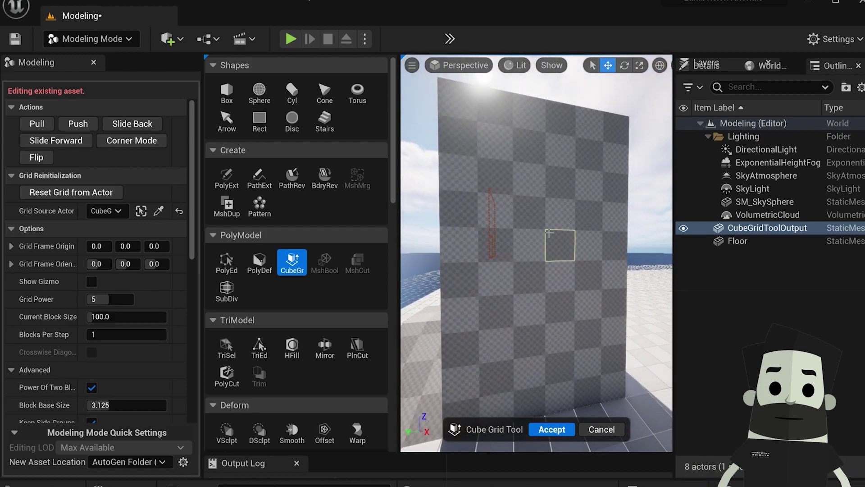
{"action": "key", "text": "q"}
Select a 2-by-2 block of squares on the rear wall and push it through to cut a third window
{"action": "right_click_drag", "start_coordinate": [569, 213], "coordinate": [522, 218]}
{"action": "key", "text": "d"}
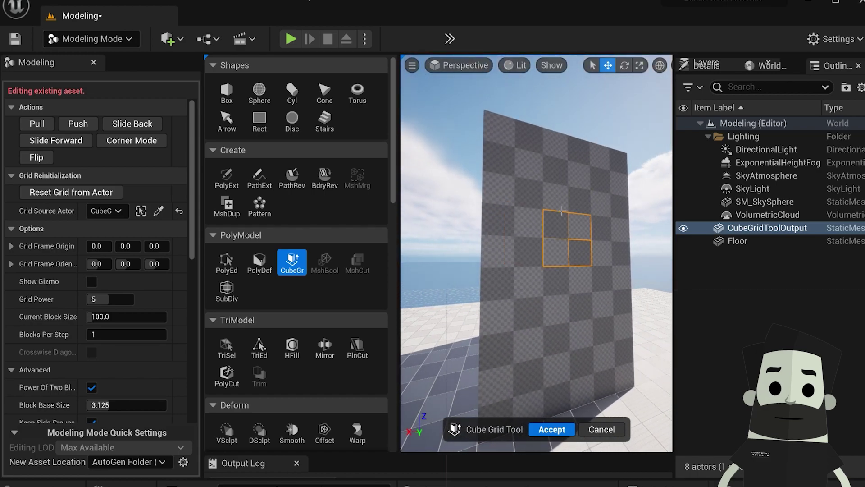
{"action": "key", "text": "a"}
{"action": "right_click_drag", "start_coordinate": [614, 246], "coordinate": [773, 255]}
{"action": "key", "text": "w"}
{"action": "right_click_drag", "start_coordinate": [573, 265], "coordinate": [495, 289]}
{"action": "key", "text": "s"}
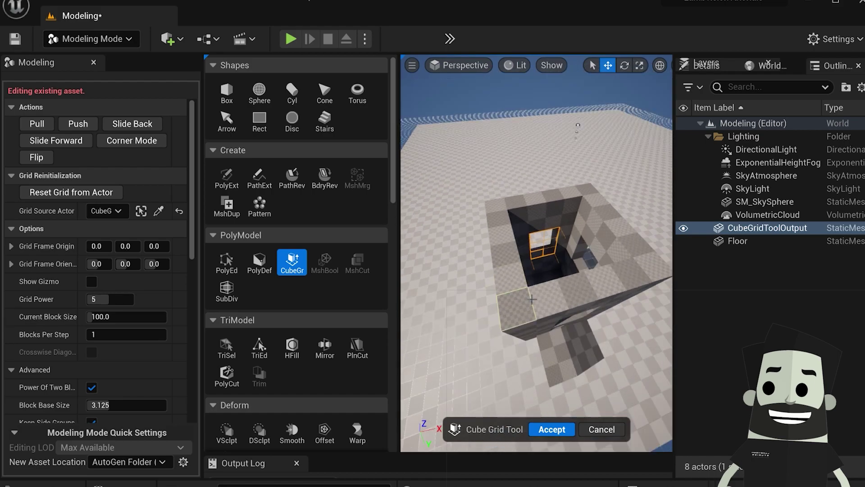
Select a 7-by-7 area of squares over the open top of the building and build it into a one-block-thick roof slab
{"action": "key", "text": "s"}
{"action": "right_click_drag", "start_coordinate": [557, 271], "coordinate": [535, 270]}
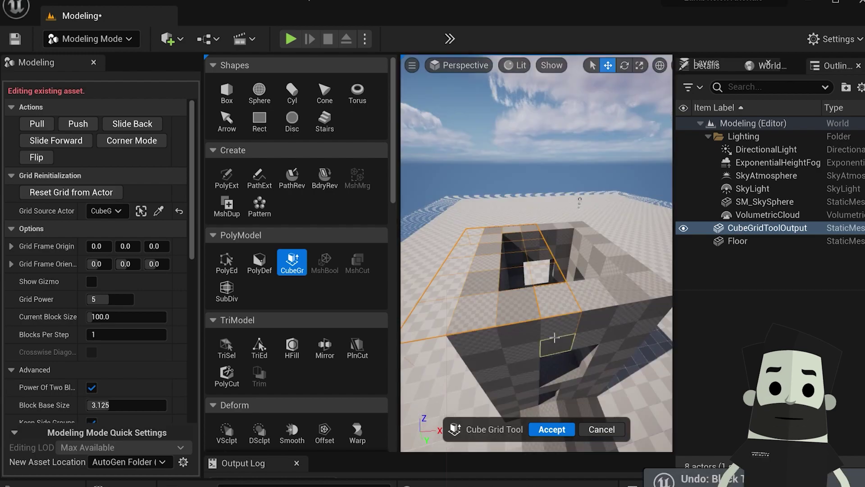
{"action": "right_click_drag", "start_coordinate": [622, 306], "coordinate": [597, 293]}
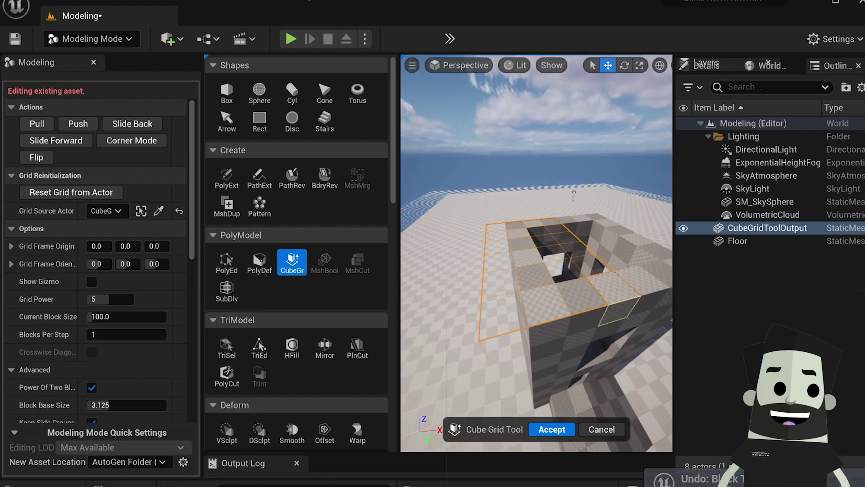
{"action": "right_click_drag", "start_coordinate": [546, 301], "coordinate": [547, 311]}
{"action": "right_click_drag", "start_coordinate": [573, 188], "coordinate": [549, 305]}
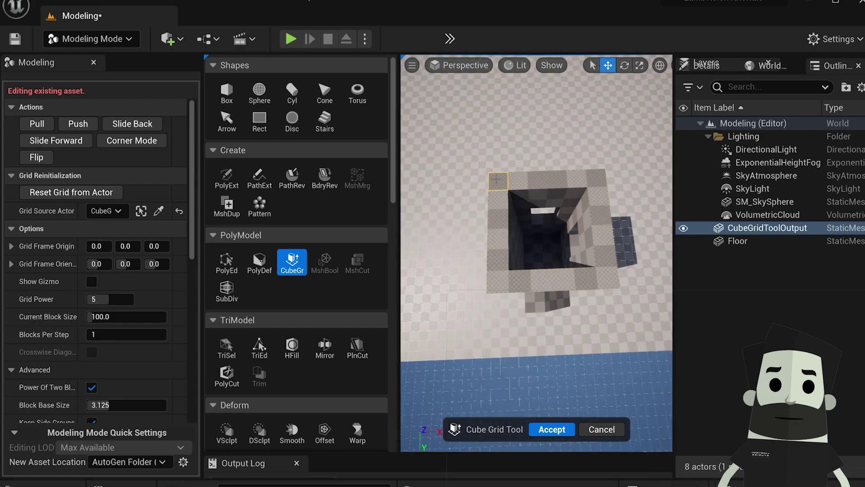
{"action": "left_click_drag", "start_coordinate": [497, 180], "coordinate": [645, 294]}
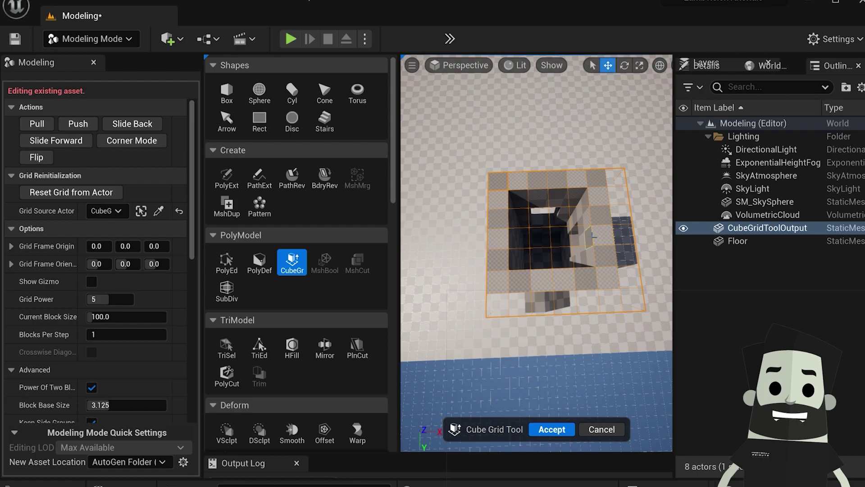
{"action": "key", "text": "q"}
{"action": "key", "text": "e"}
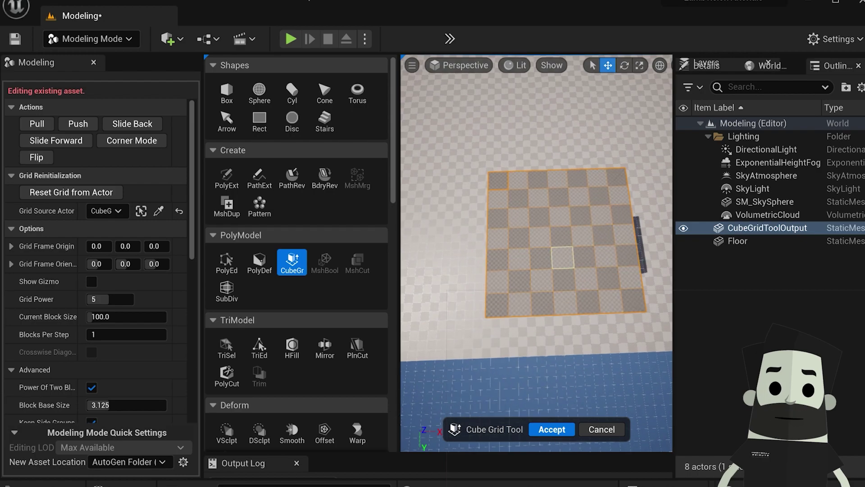
Select the row of squares along the roof slab's left edge and pull it outward one block as an overhang
{"action": "right_click_drag", "start_coordinate": [567, 260], "coordinate": [567, 260]}
{"action": "key", "text": "w"}
{"action": "key", "text": "a"}
{"action": "right_click_drag", "start_coordinate": [515, 330], "coordinate": [515, 329]}
{"action": "key", "text": "a"}
{"action": "right_click_drag", "start_coordinate": [482, 265], "coordinate": [482, 265]}
{"action": "left_click_drag", "start_coordinate": [484, 238], "coordinate": [622, 227]}
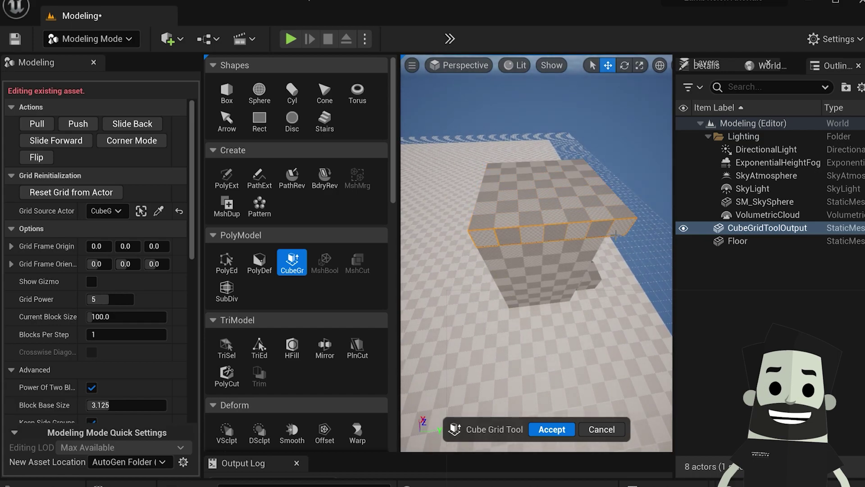
{"action": "key", "text": "e"}
Select the row of squares along the roof slab's rear edge and pull it outward to complete the overhang
{"action": "key", "text": "a"}
{"action": "right_click_drag", "start_coordinate": [621, 227], "coordinate": [621, 227]}
{"action": "right_click_drag", "start_coordinate": [554, 270], "coordinate": [554, 270]}
{"action": "key", "text": "s"}
{"action": "left_click_drag", "start_coordinate": [598, 248], "coordinate": [428, 329]}
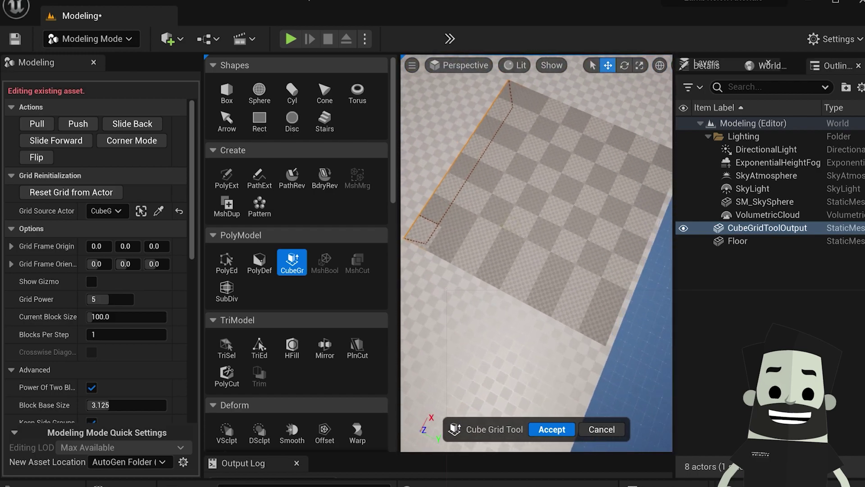
{"action": "right_click_drag", "start_coordinate": [454, 259], "coordinate": [428, 263]}
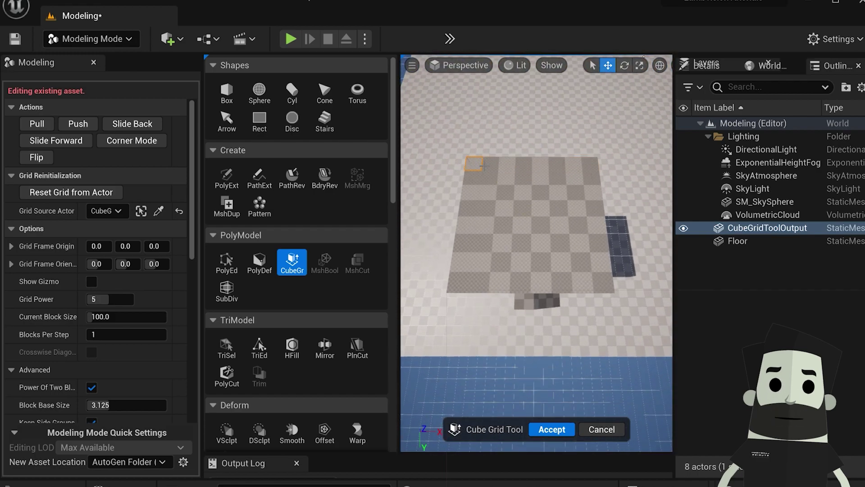
Examine the roof overhang, walls and window openings from around and below the building
{"action": "left_click_drag", "start_coordinate": [598, 278], "coordinate": [599, 283]}
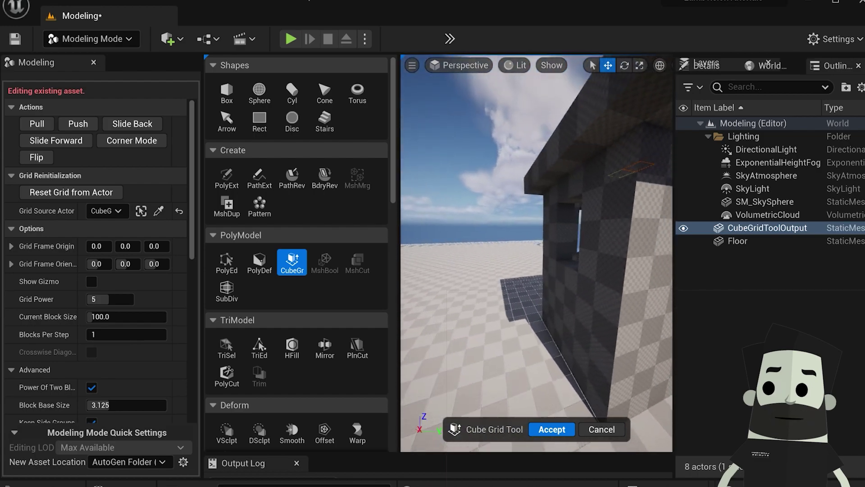
{"action": "right_click_drag", "start_coordinate": [536, 252], "coordinate": [604, 251]}
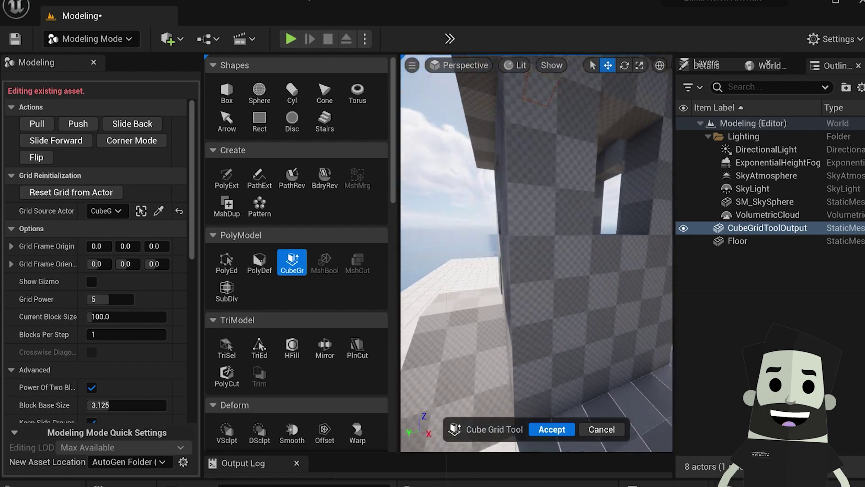
{"action": "right_click_drag", "start_coordinate": [536, 252], "coordinate": [481, 159]}
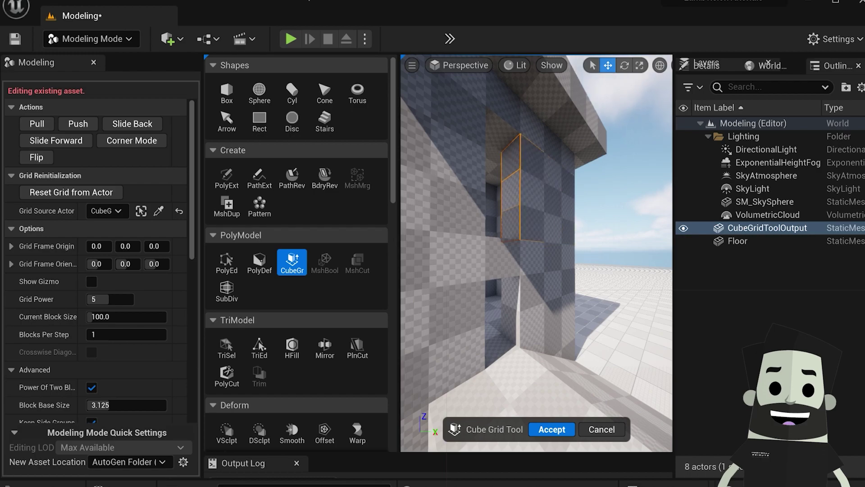
{"action": "right_click_drag", "start_coordinate": [510, 194], "coordinate": [473, 196]}
{"action": "left_click", "coordinate": [646, 281]}
{"action": "right_click_drag", "start_coordinate": [609, 278], "coordinate": [549, 292]}
{"action": "key", "text": "s"}
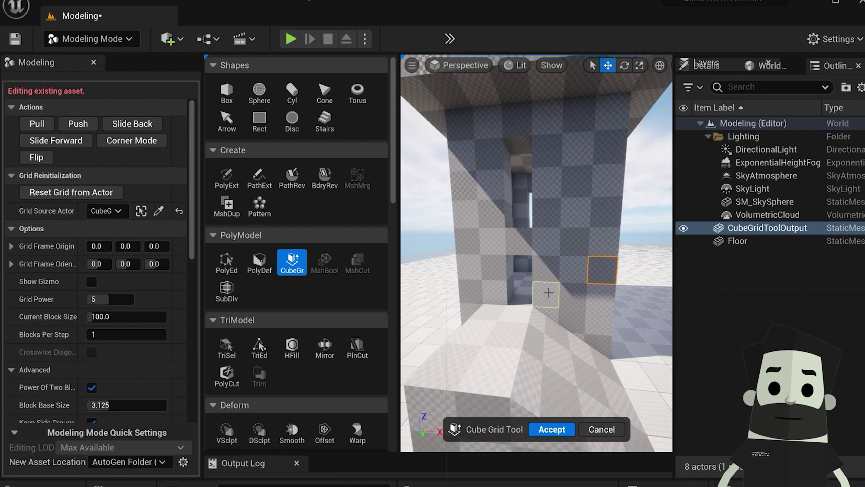
Select the rear-left 4-by-4 squares of the roof and raise their corner at the roof's centre several blocks in Corner Mode
{"action": "key", "text": "s"}
{"action": "right_click_drag", "start_coordinate": [549, 293], "coordinate": [566, 306]}
{"action": "key", "text": "w"}
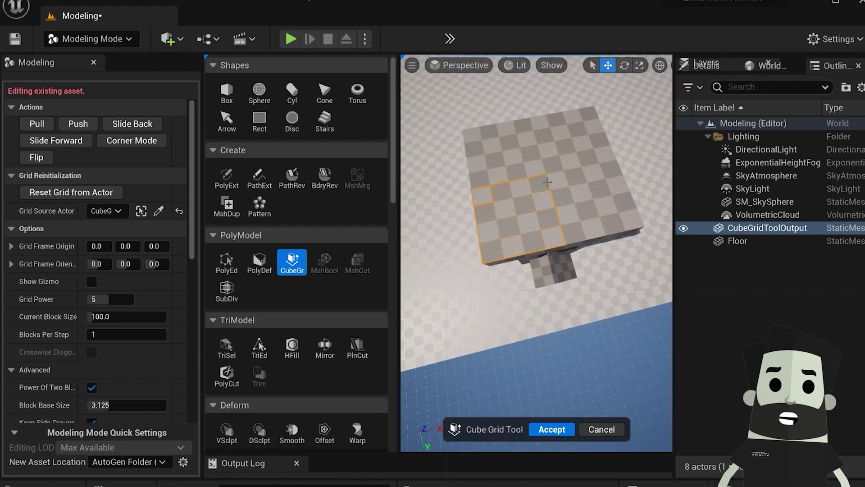
{"action": "left_click_drag", "start_coordinate": [547, 182], "coordinate": [589, 187]}
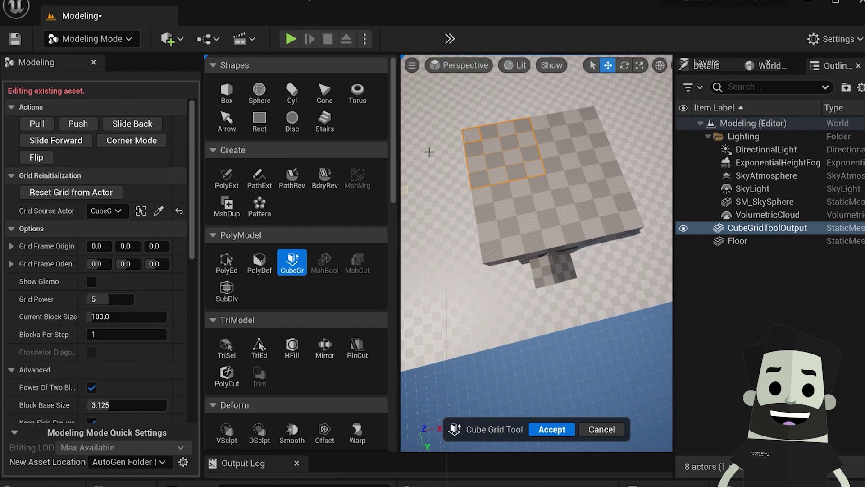
{"action": "left_click", "coordinate": [153, 142]}
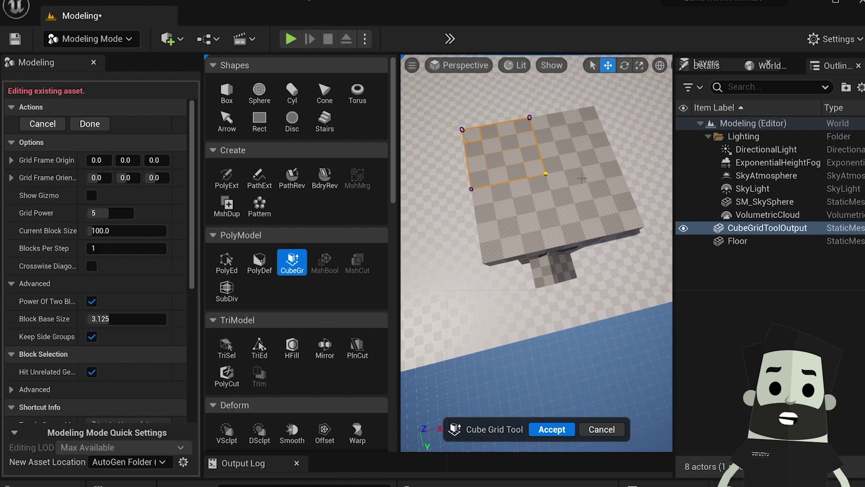
{"action": "key", "text": "e"}
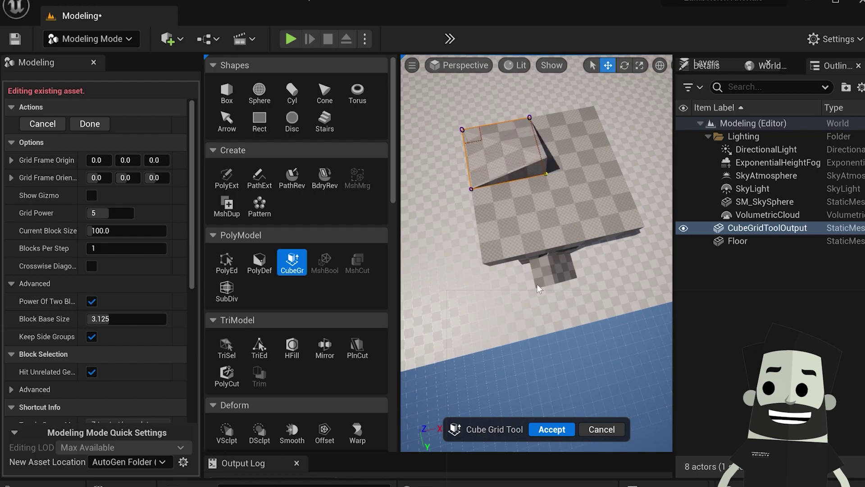
{"action": "key", "text": "e"}
{"action": "key", "text": "e"}
{"action": "key", "text": "e"}
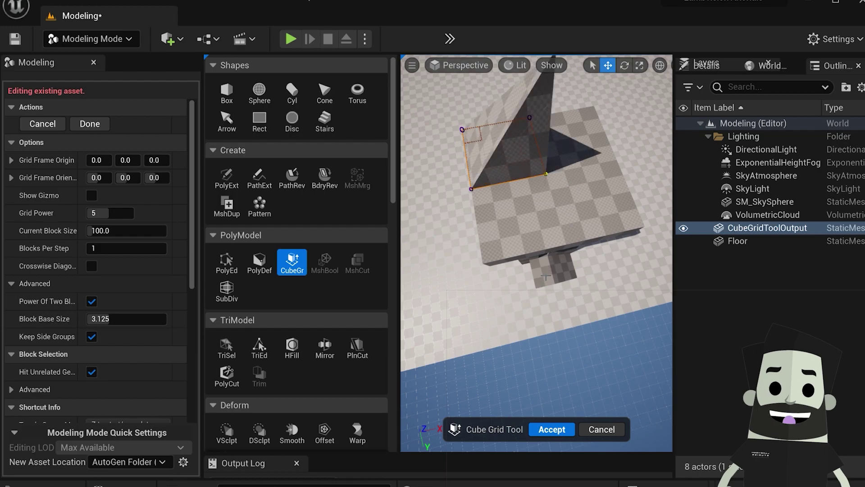
{"action": "key", "text": "e"}
{"action": "right_click_drag", "start_coordinate": [546, 275], "coordinate": [553, 277]}
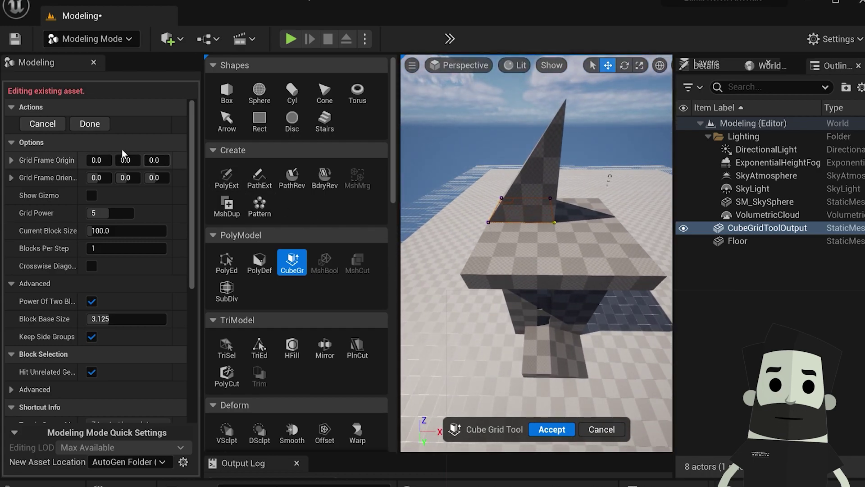
{"action": "left_click", "coordinate": [105, 121]}
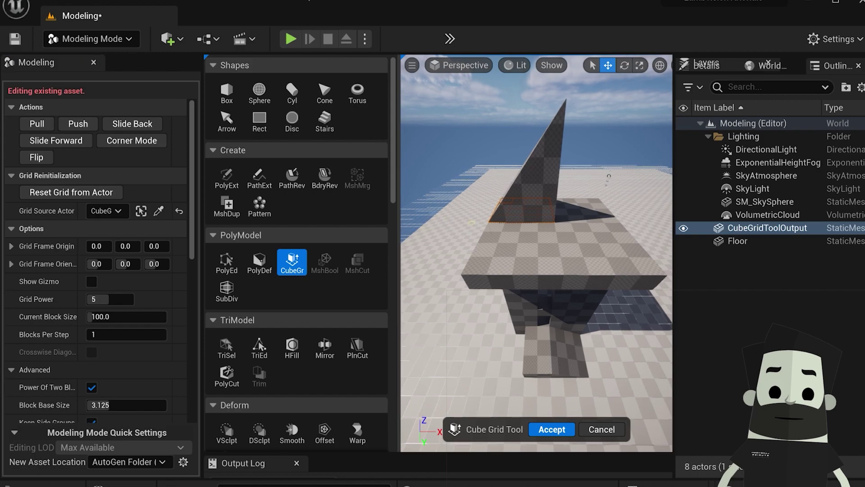
Select the front-left 4-by-4 roof squares, raise their centre corner in Corner Mode to match the first peak, and undo the last raise
{"action": "right_click_drag", "start_coordinate": [451, 210], "coordinate": [458, 214]}
{"action": "left_click_drag", "start_coordinate": [479, 218], "coordinate": [570, 244]}
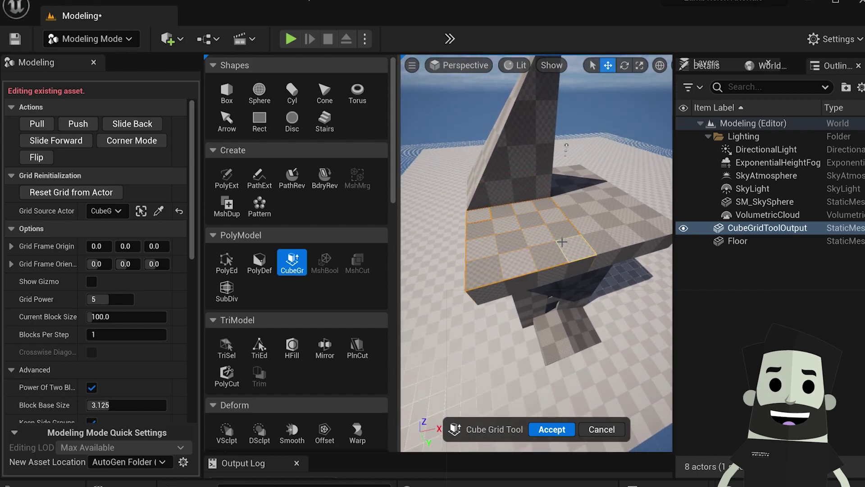
{"action": "key", "text": "z"}
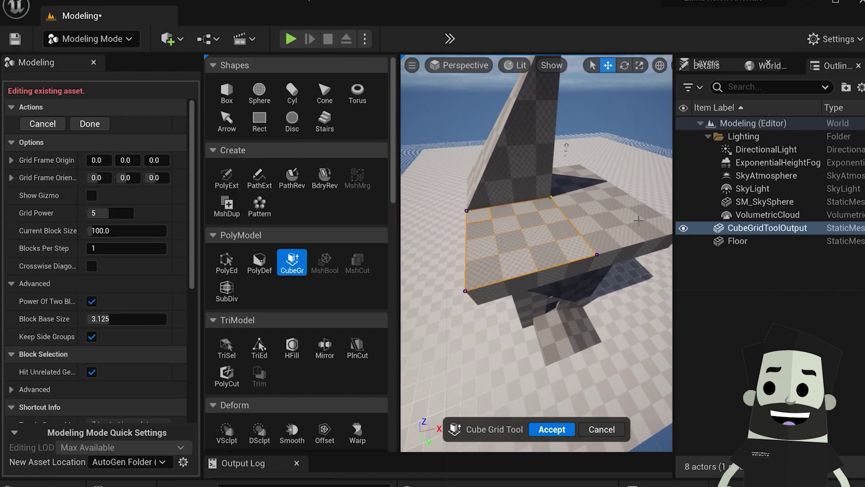
{"action": "key", "text": "e"}
{"action": "key", "text": "e"}
{"action": "key", "text": "e"}
{"action": "key", "text": "e"}
{"action": "key", "text": "e"}
{"action": "key", "text": "e"}
{"action": "right_click_drag", "start_coordinate": [593, 306], "coordinate": [575, 292]}
{"action": "key", "text": "ctrl+z"}
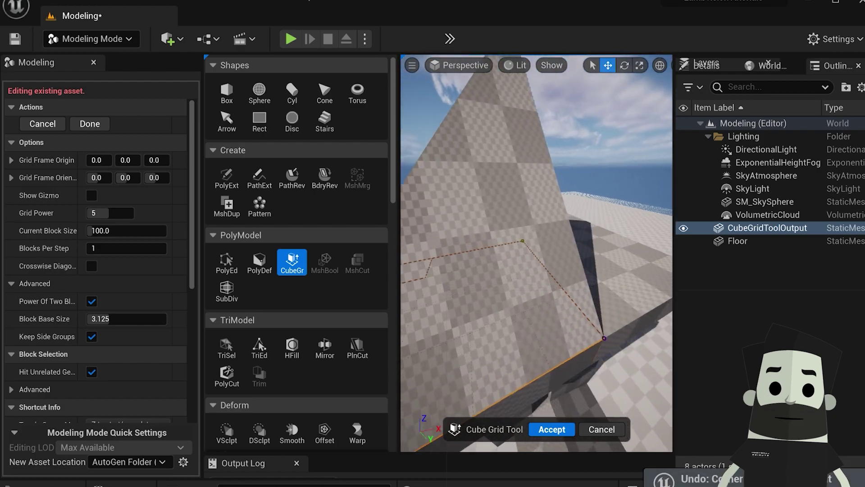
Play the level and run the character around the building and up the ramp to the doorway
{"action": "scroll", "coordinate": [537, 252], "scroll_direction": "down", "scroll_amount": 3}
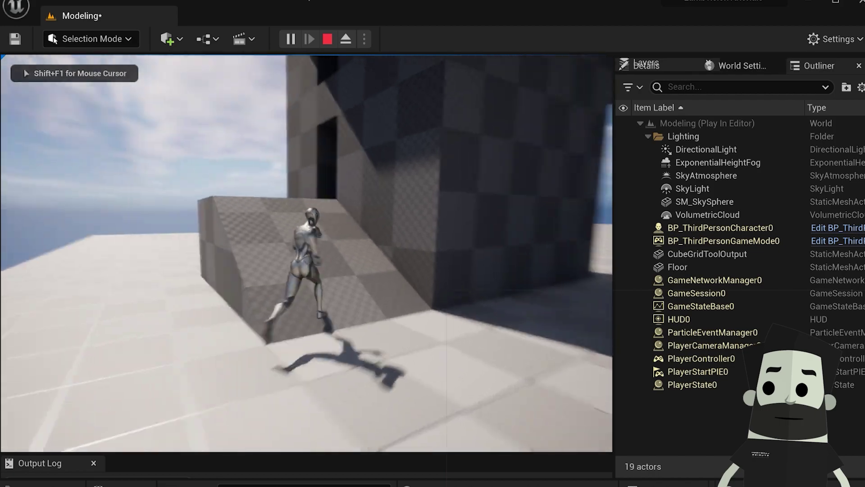
{"action": "key", "text": "w"}
{"action": "key", "text": "a"}
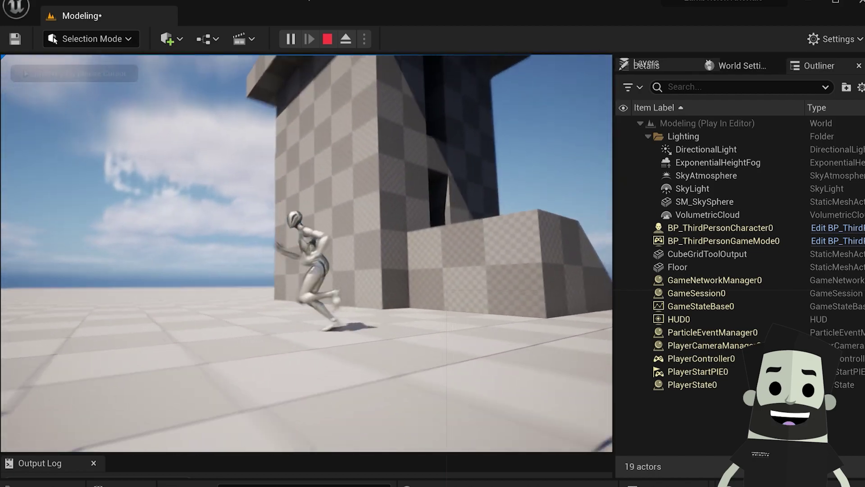
{"action": "key", "text": "s"}
{"action": "key", "text": "w"}
{"action": "key", "text": "d"}
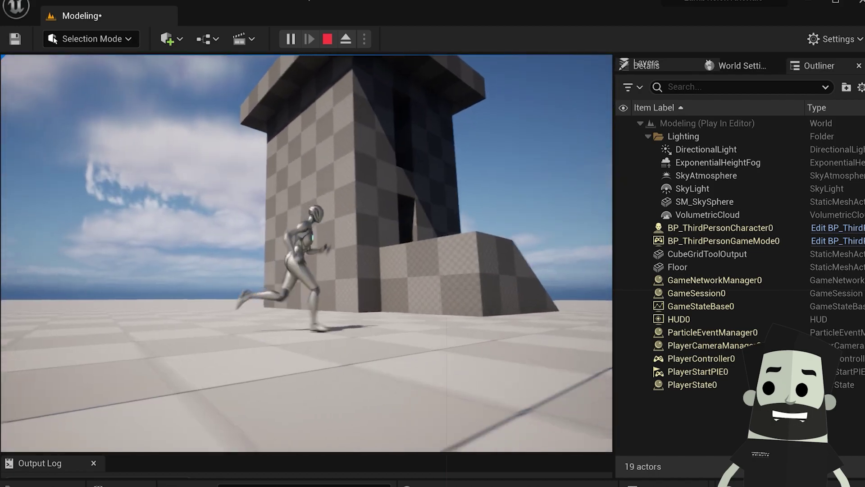
{"action": "key", "text": "w"}
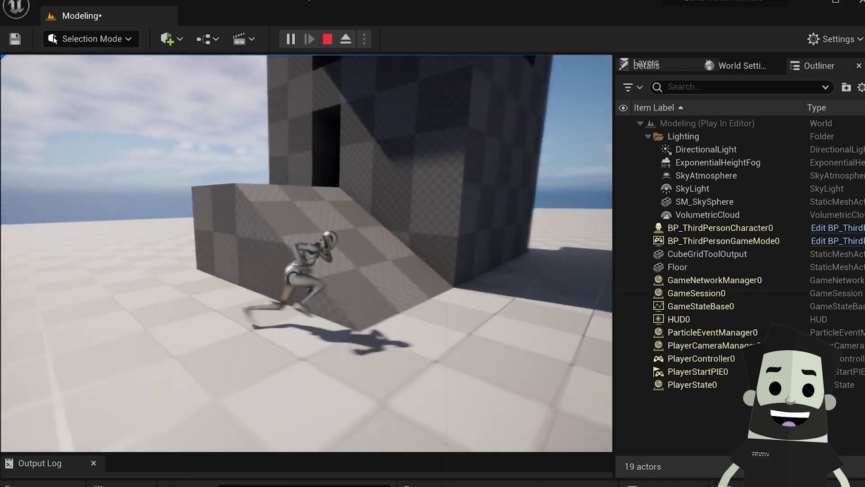
{"action": "key", "text": "w"}
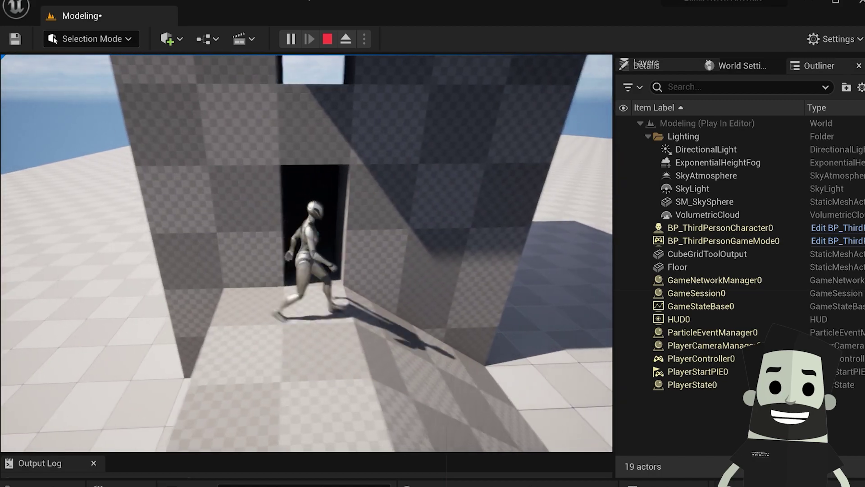
Run the character through the doorway into the building, then back out and off the side of the ramp
{"action": "key", "text": "w"}
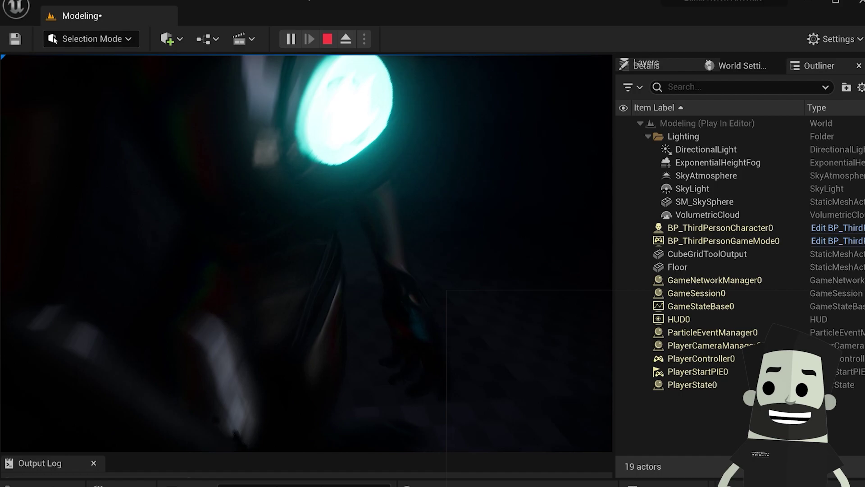
{"action": "key", "text": "s"}
{"action": "key", "text": "d"}
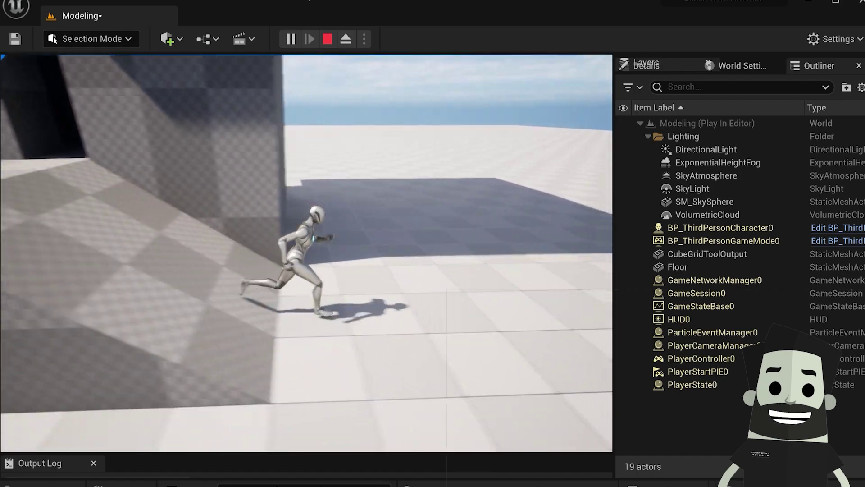
Run the character through the building's shadow and away across the floor to view the ramp, windows and peaked roof from a distance
{"action": "key", "text": "w"}
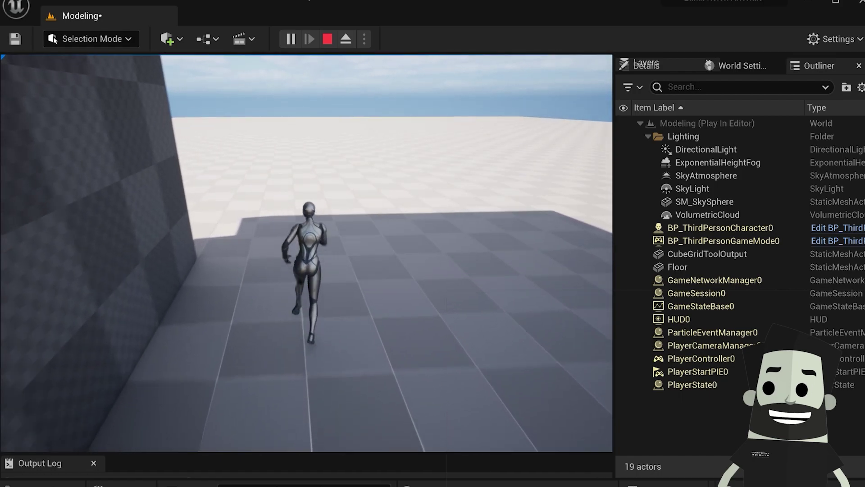
{"action": "key", "text": "d"}
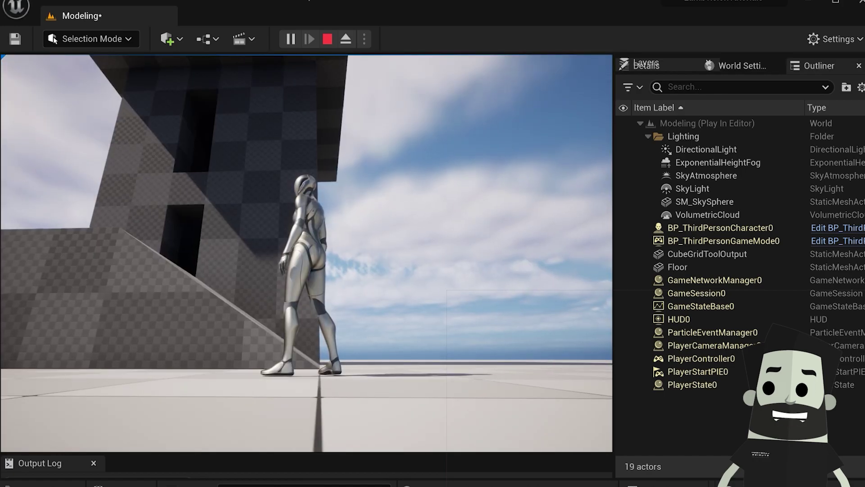
{"action": "key", "text": "a"}
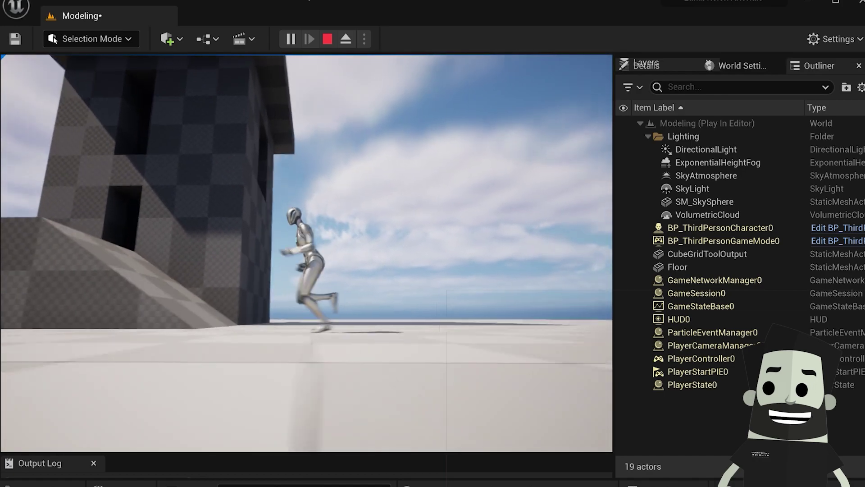
{"action": "key", "text": "s"}
{"action": "key", "text": "d"}
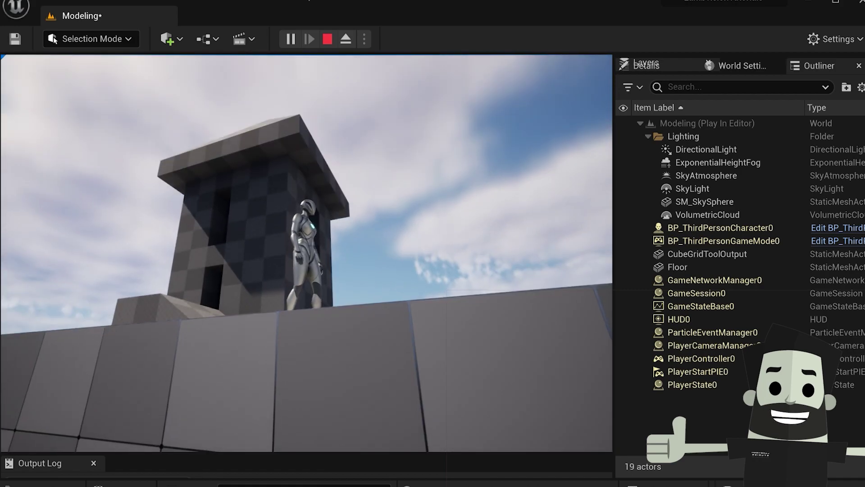
{"action": "key", "text": "d"}
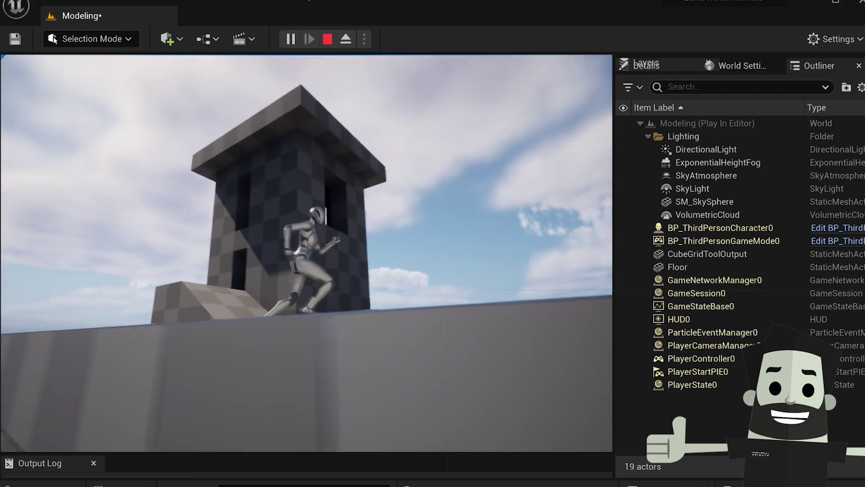